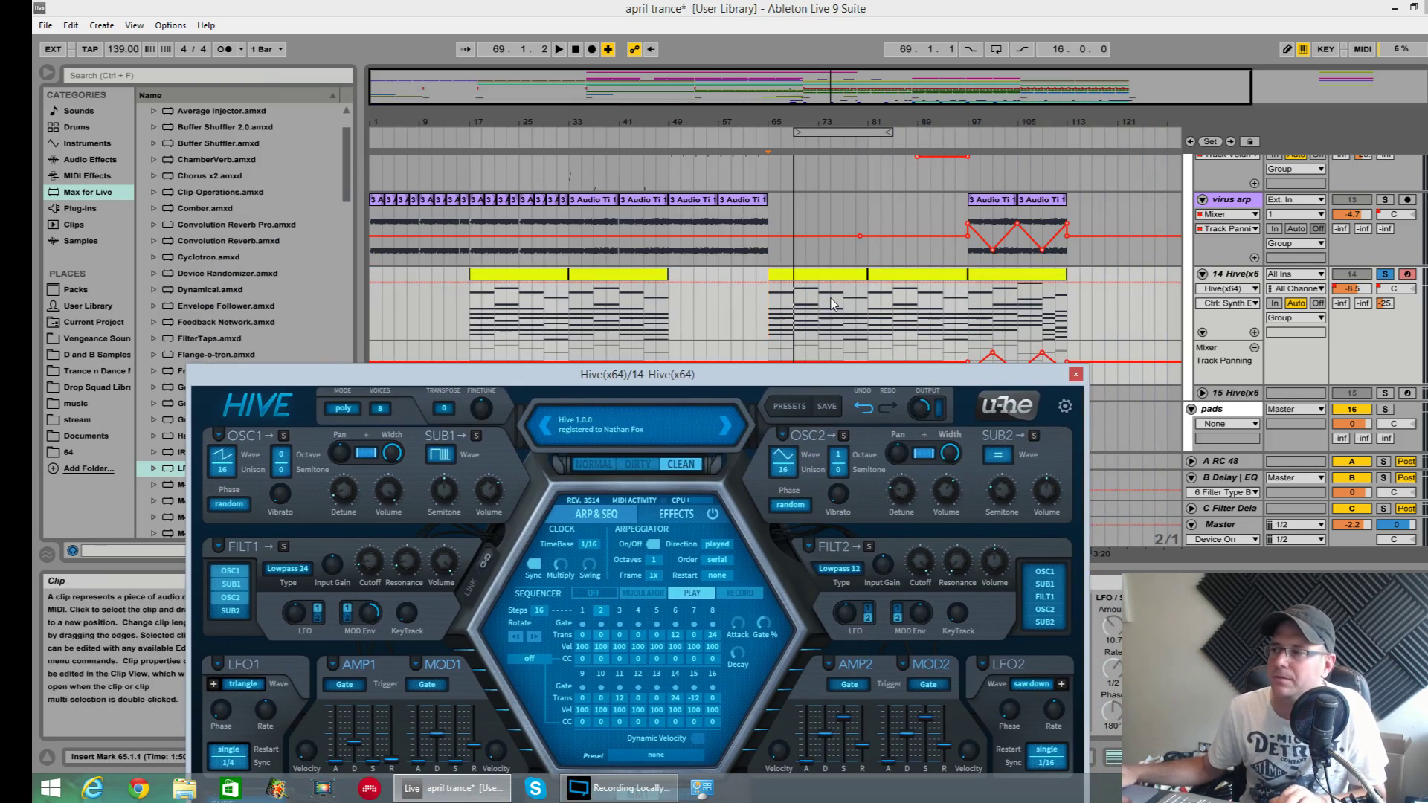
Step: Play the arrangement from bar 69 to hear the Hive arp, with the Hive synth window in full view
key(space)
drag(802, 374, 863, 119)
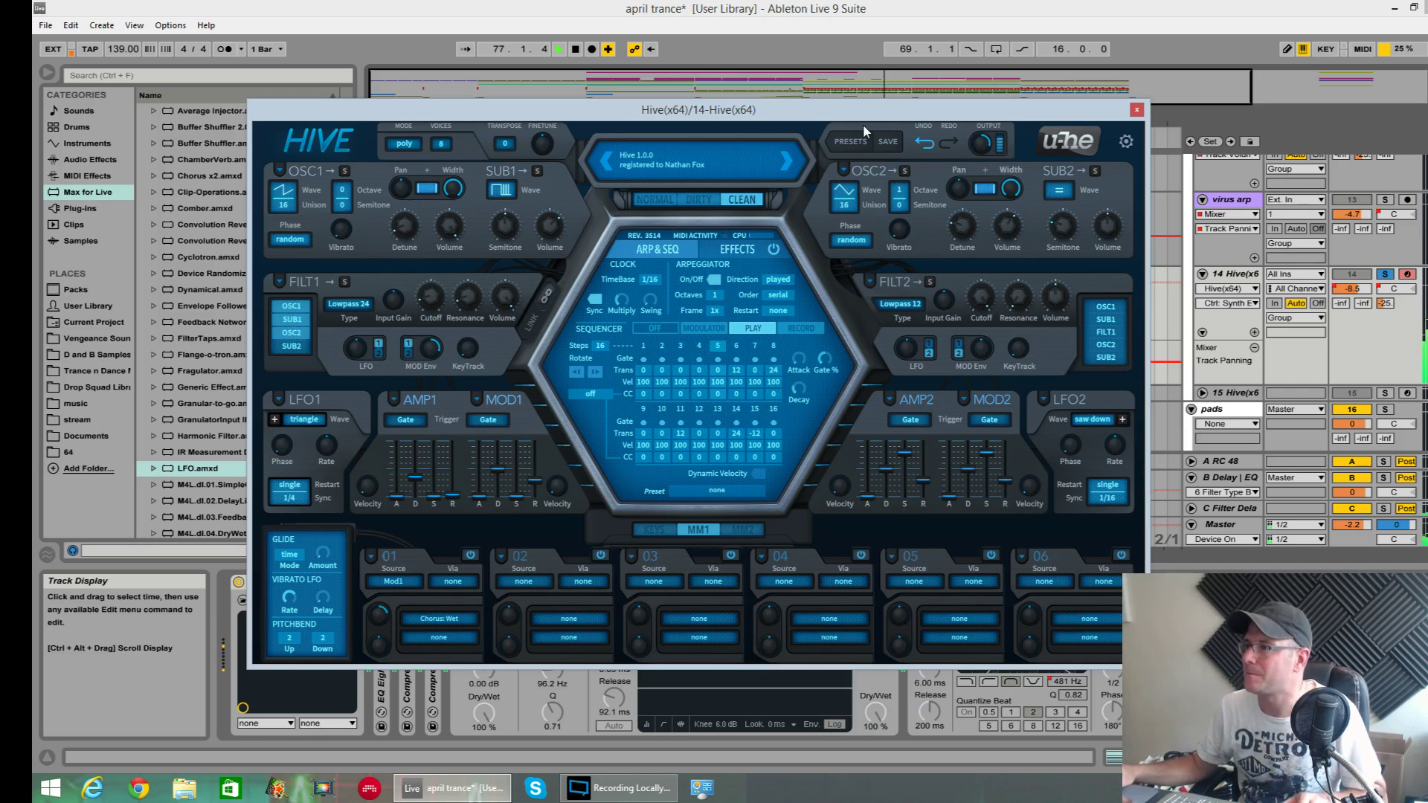
mouse_move(863, 123)
mouse_down()
mouse_move(770, 674)
mouse_move(914, 306)
mouse_move(852, 119)
mouse_up()
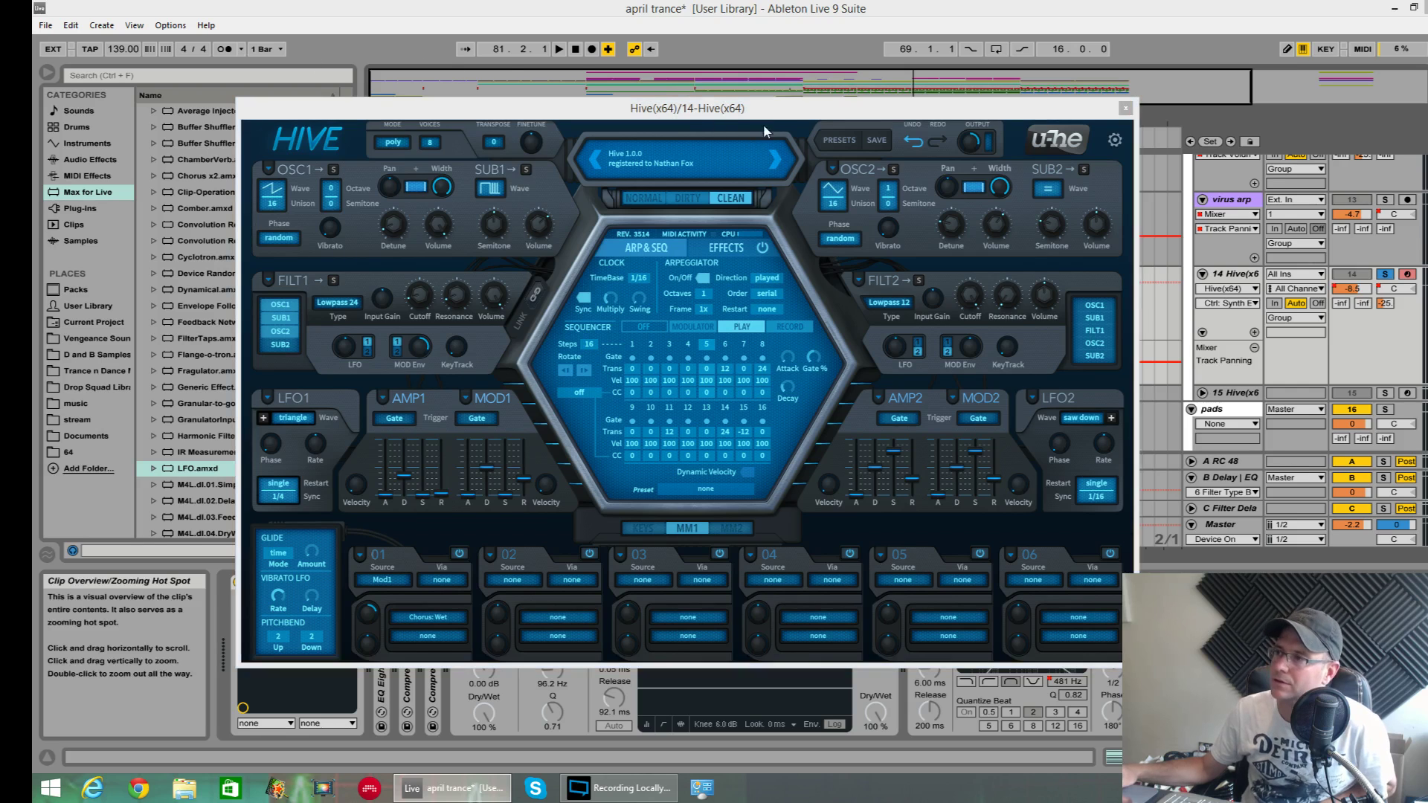
Step: Open the Hive track's MIDI clip at bar 65 and enlarge the note editor to examine its chord notes
drag(763, 111, 759, 522)
double_click(837, 281)
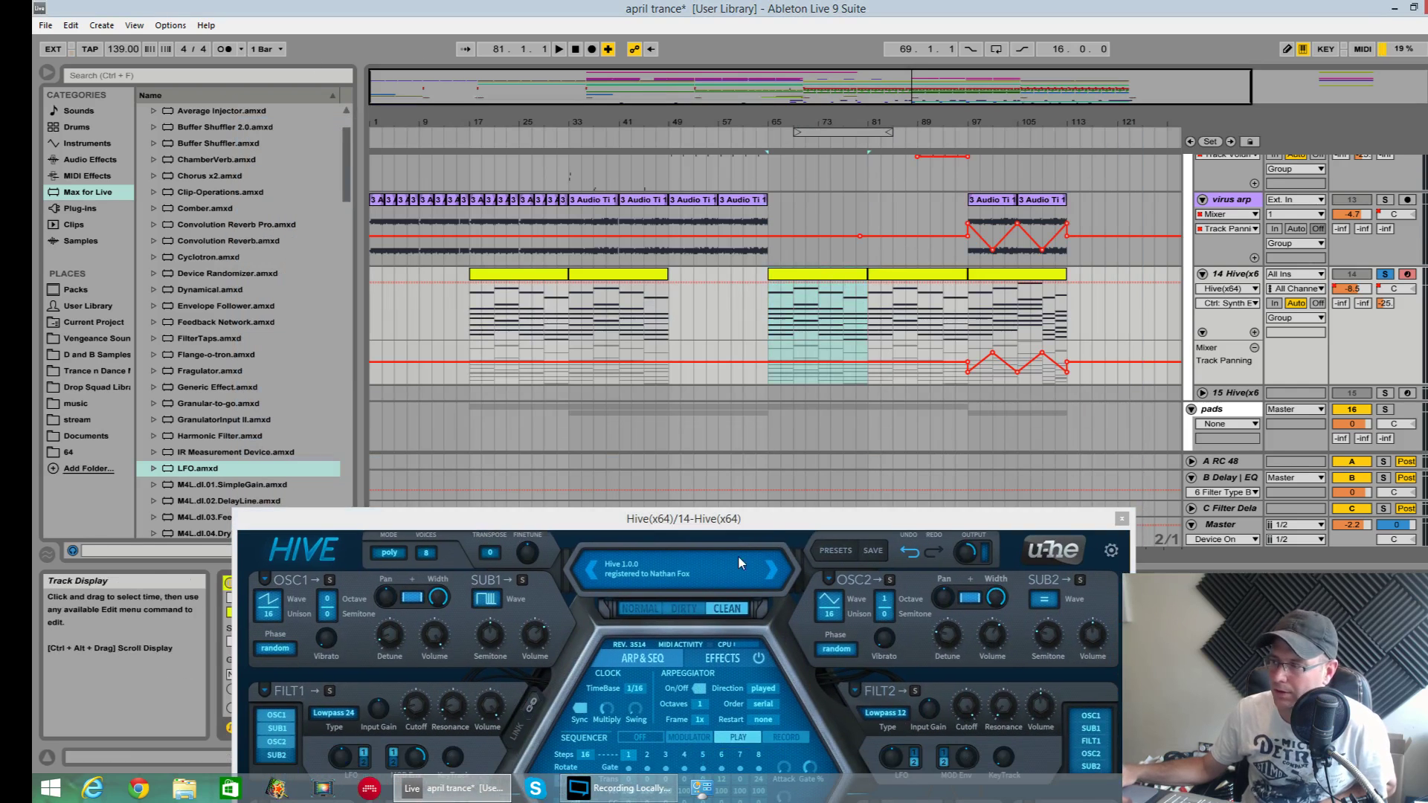
drag(784, 565, 784, 168)
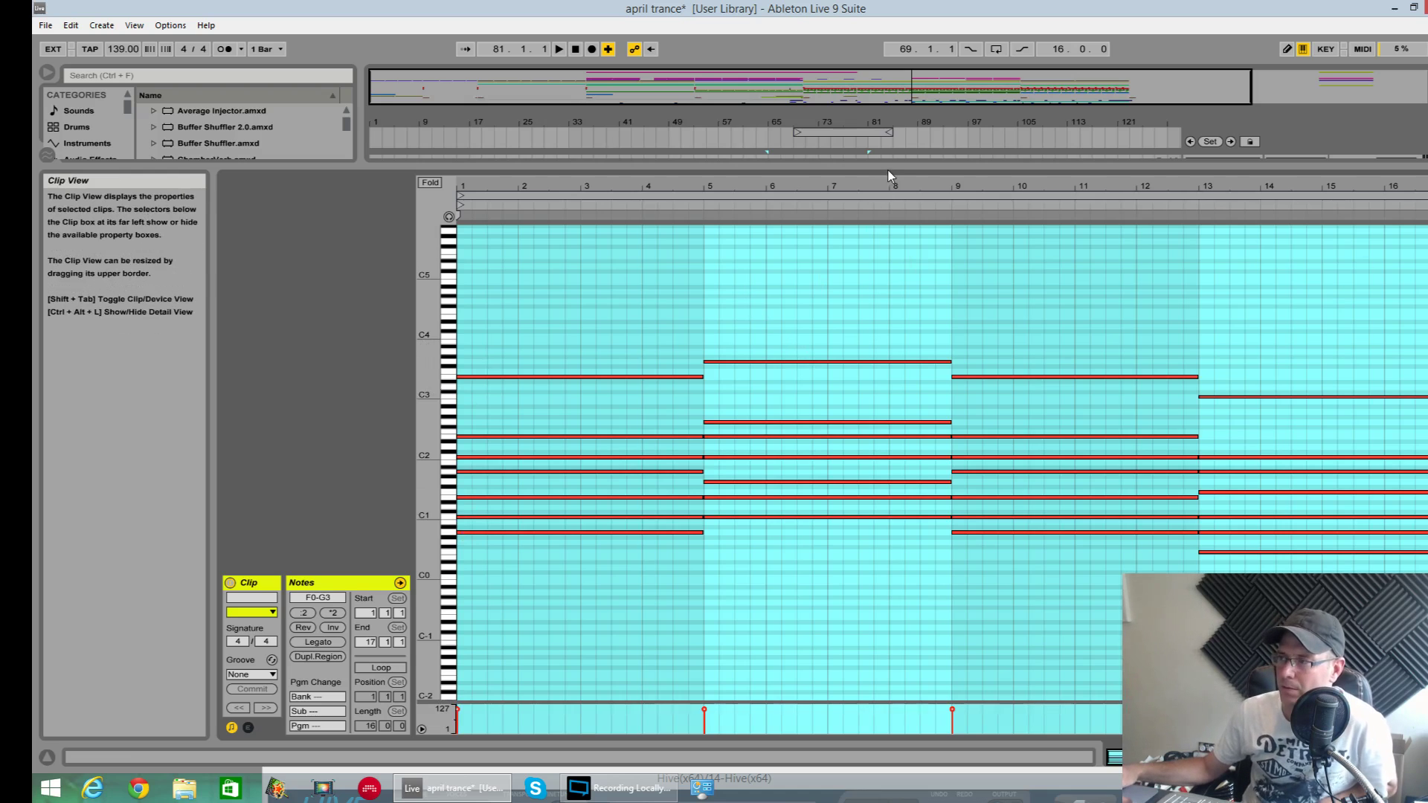
drag(889, 166, 827, 502)
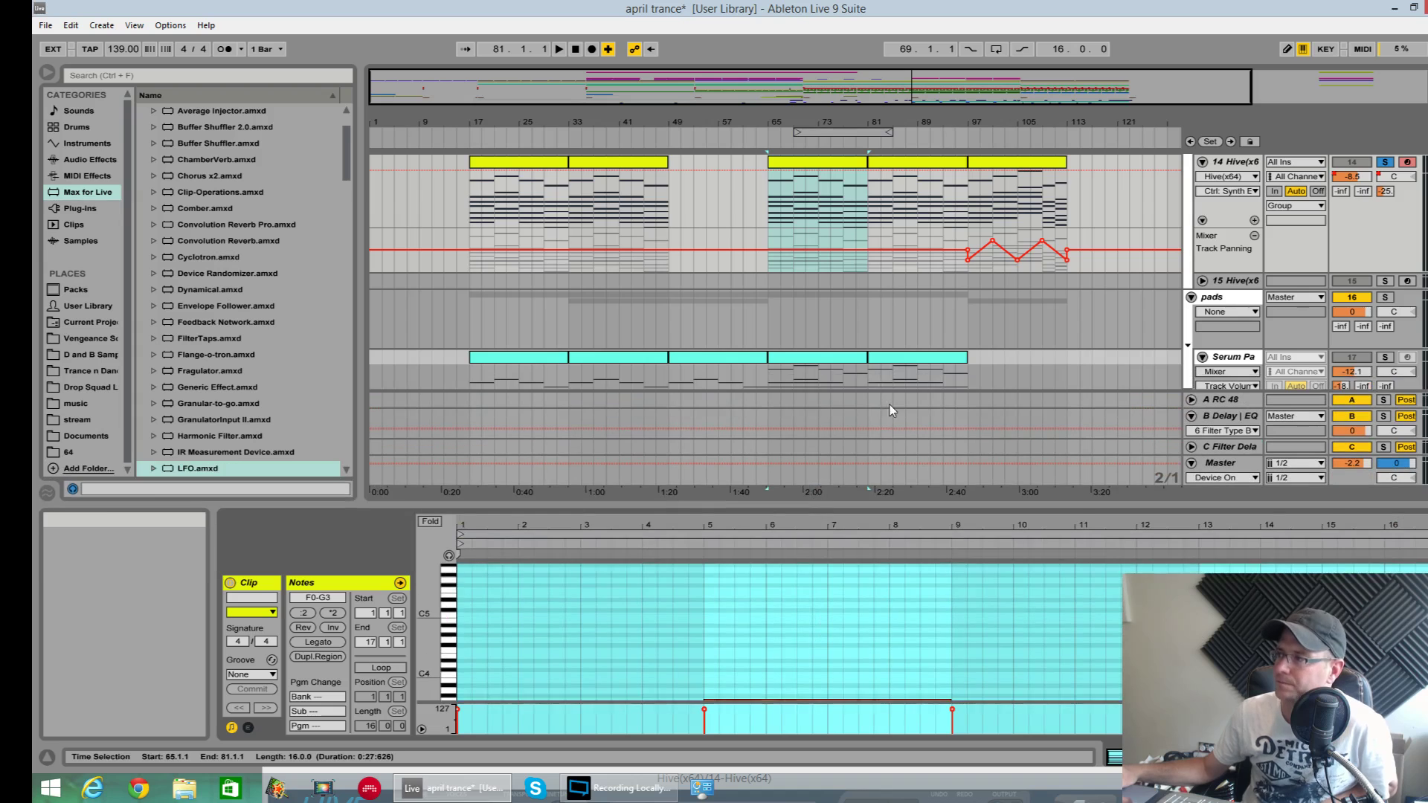
Step: Place the insert mark at bar 65 on the Hive track and briefly play from there
scroll(833, 342, up, 2)
click(768, 266)
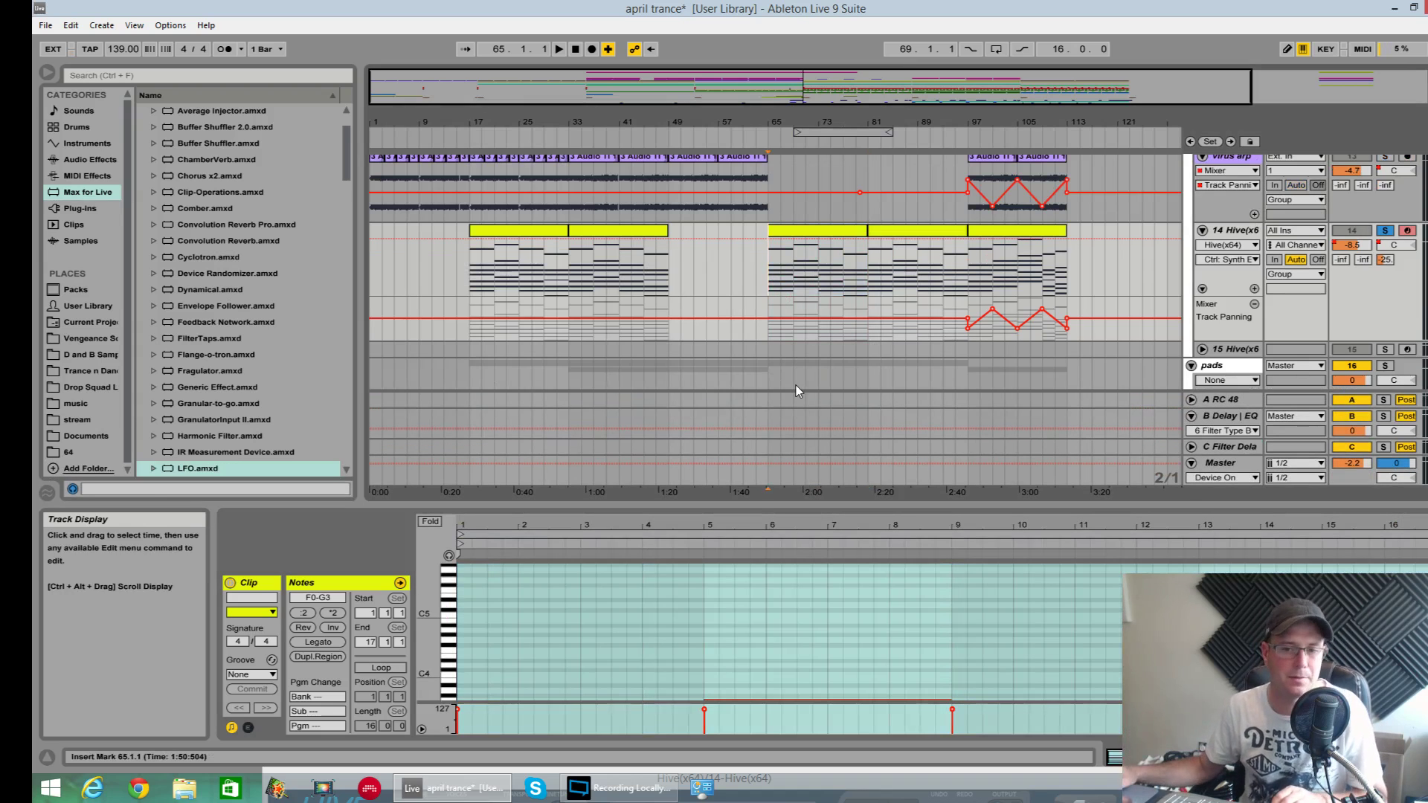
key(space)
key(space)
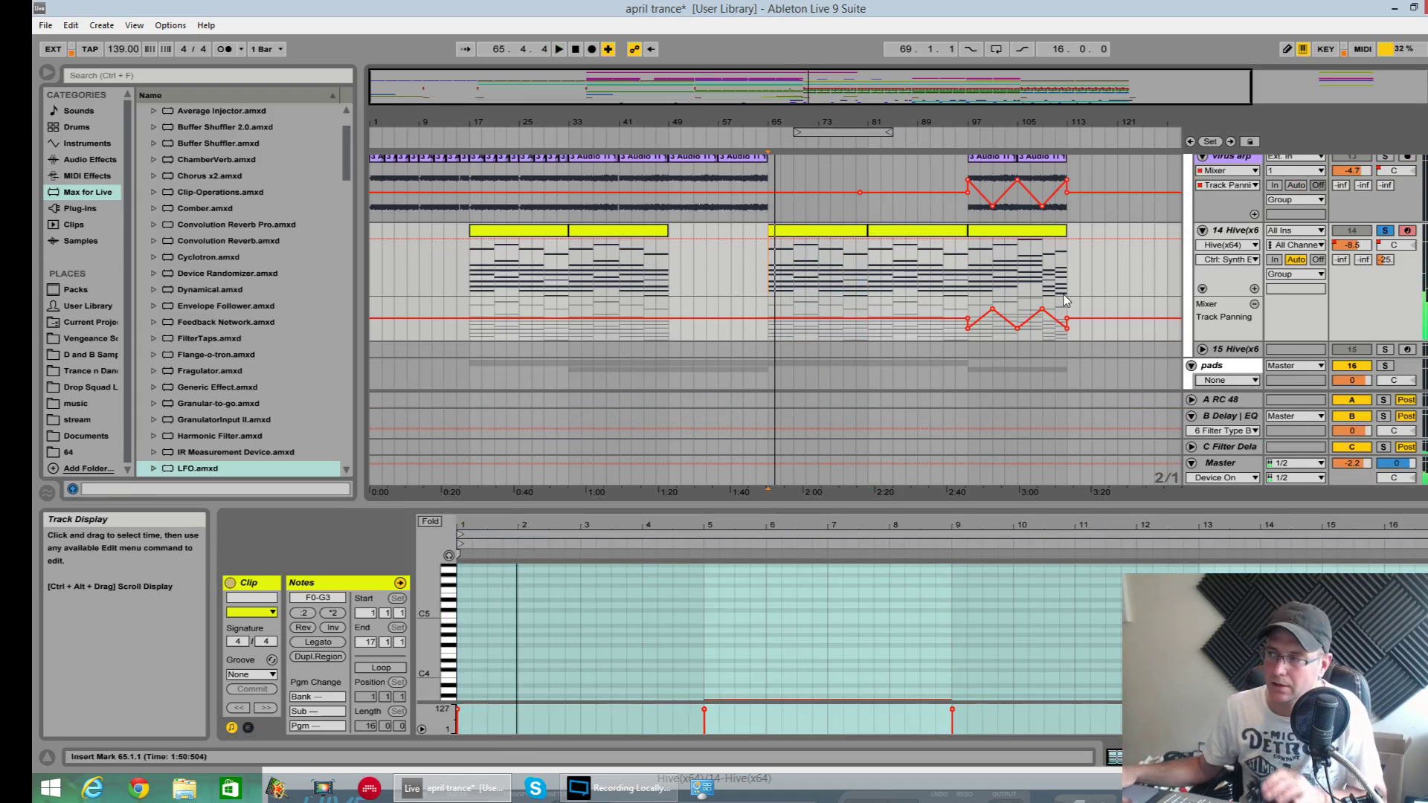
Step: Show track 14's device chain and open its Hive synth window in full view
double_click(1241, 233)
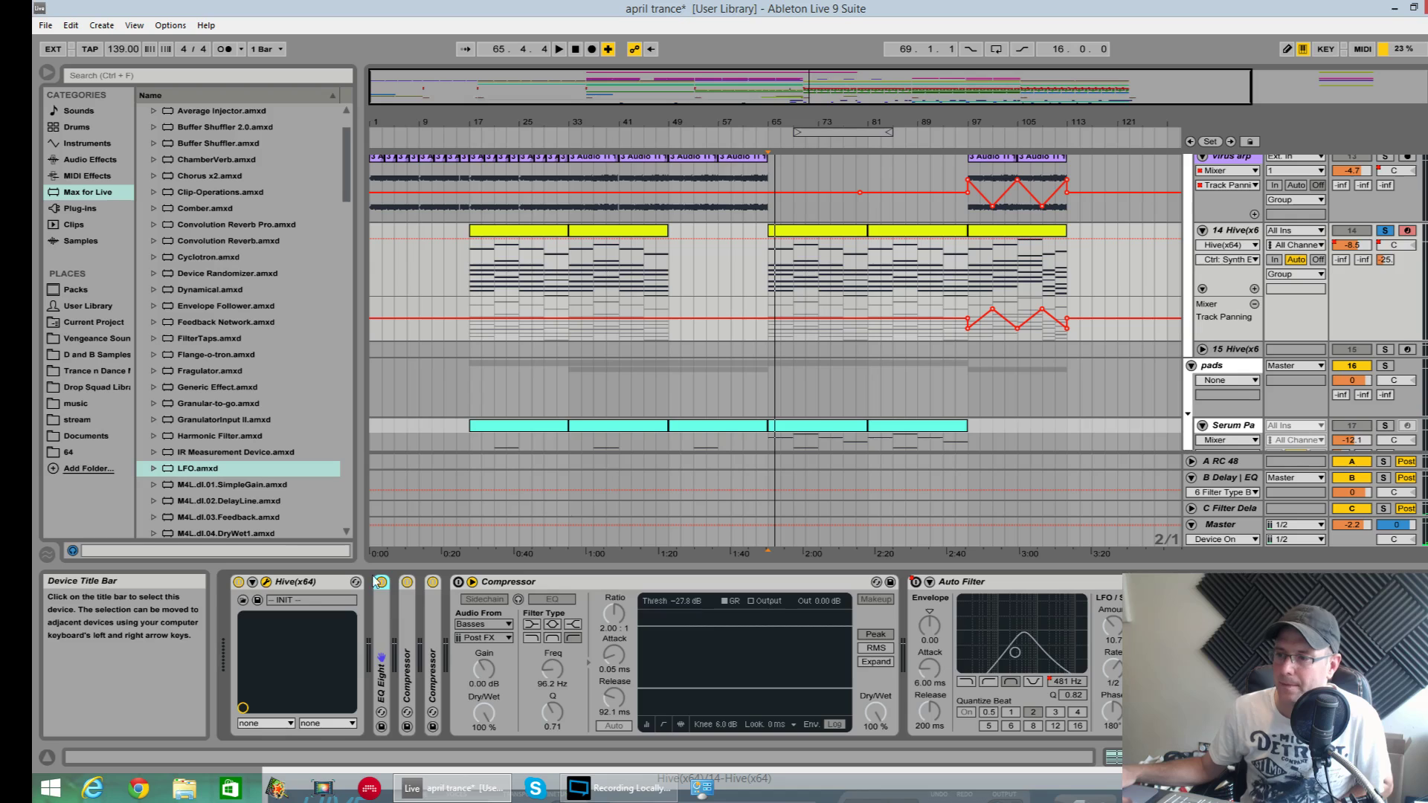
click(268, 588)
drag(803, 217, 809, 133)
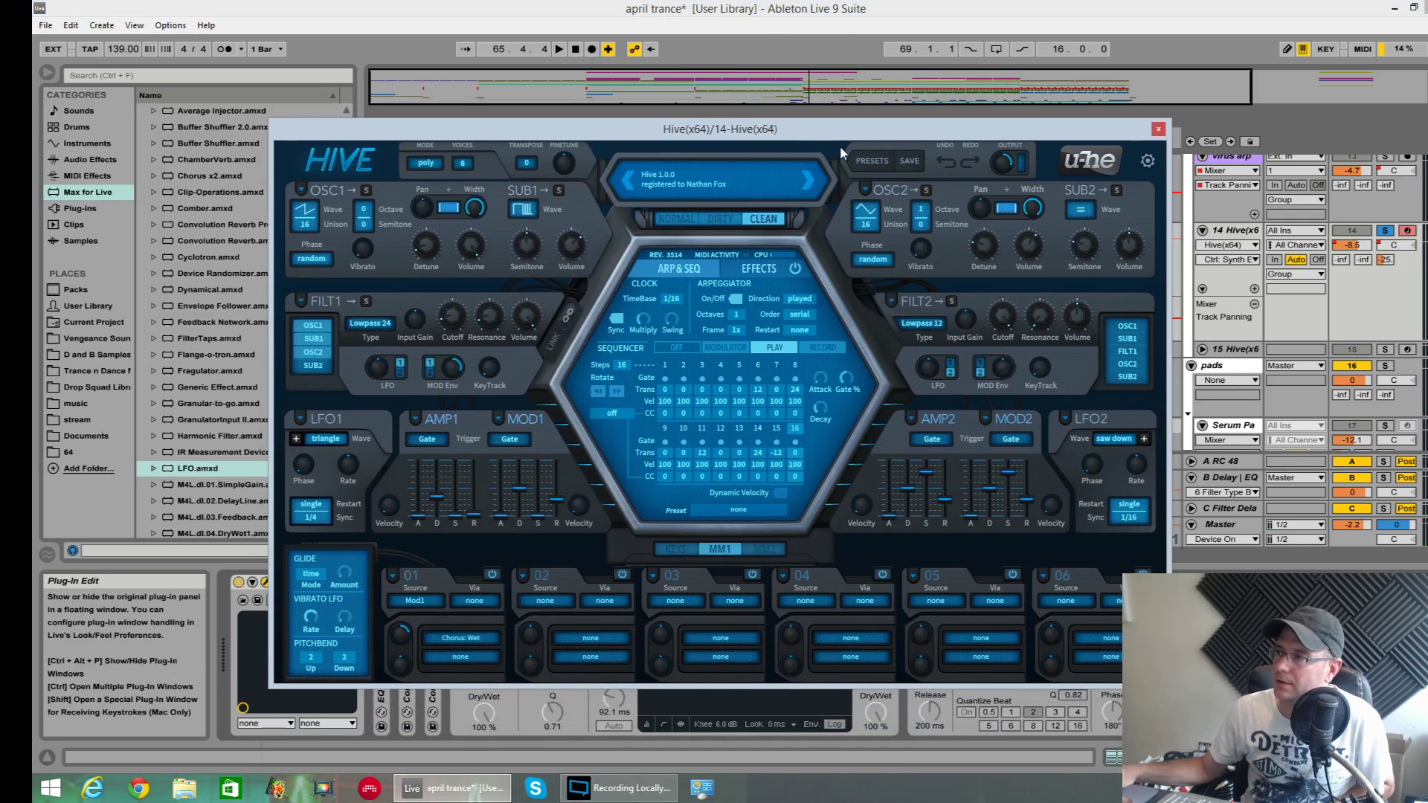
click(903, 162)
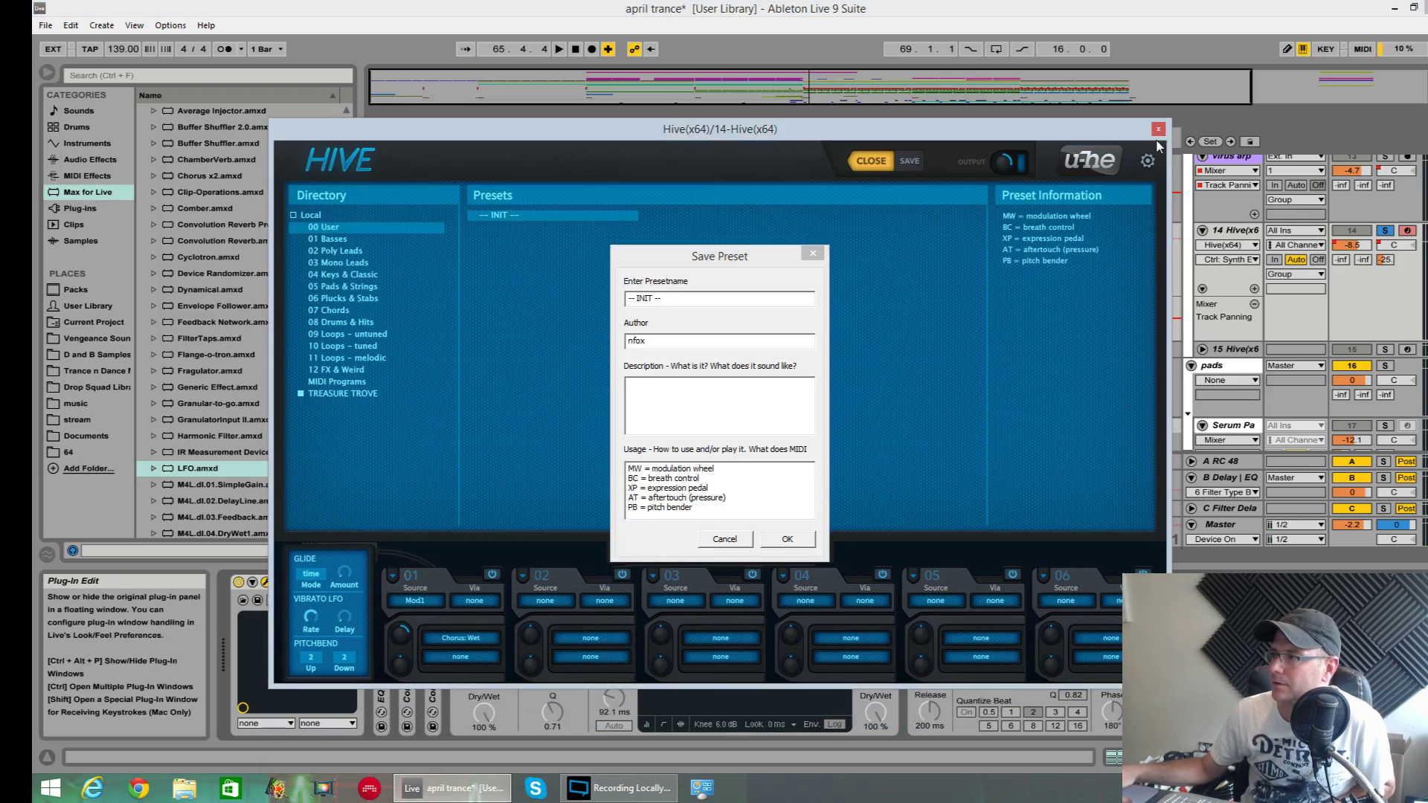
click(726, 542)
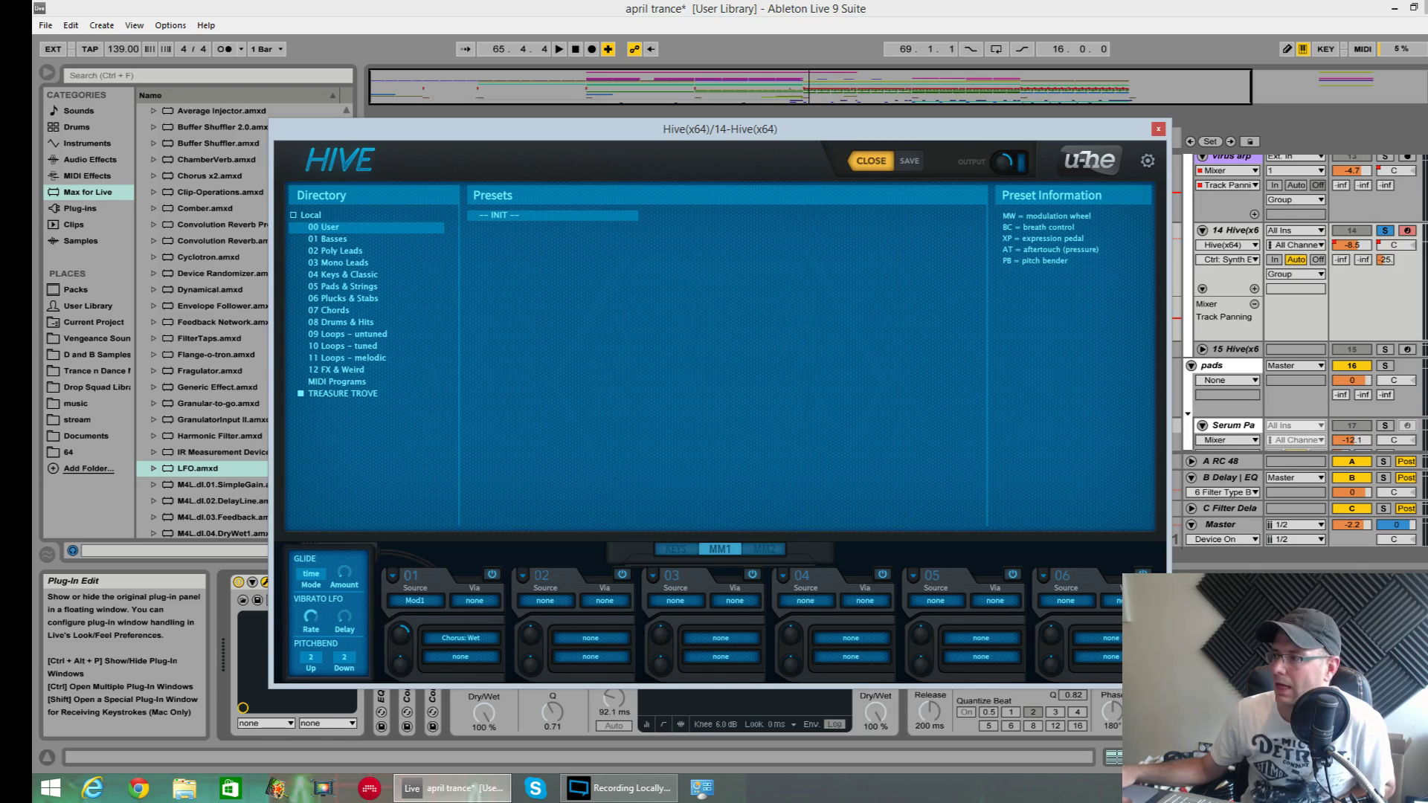
click(1146, 165)
click(1145, 168)
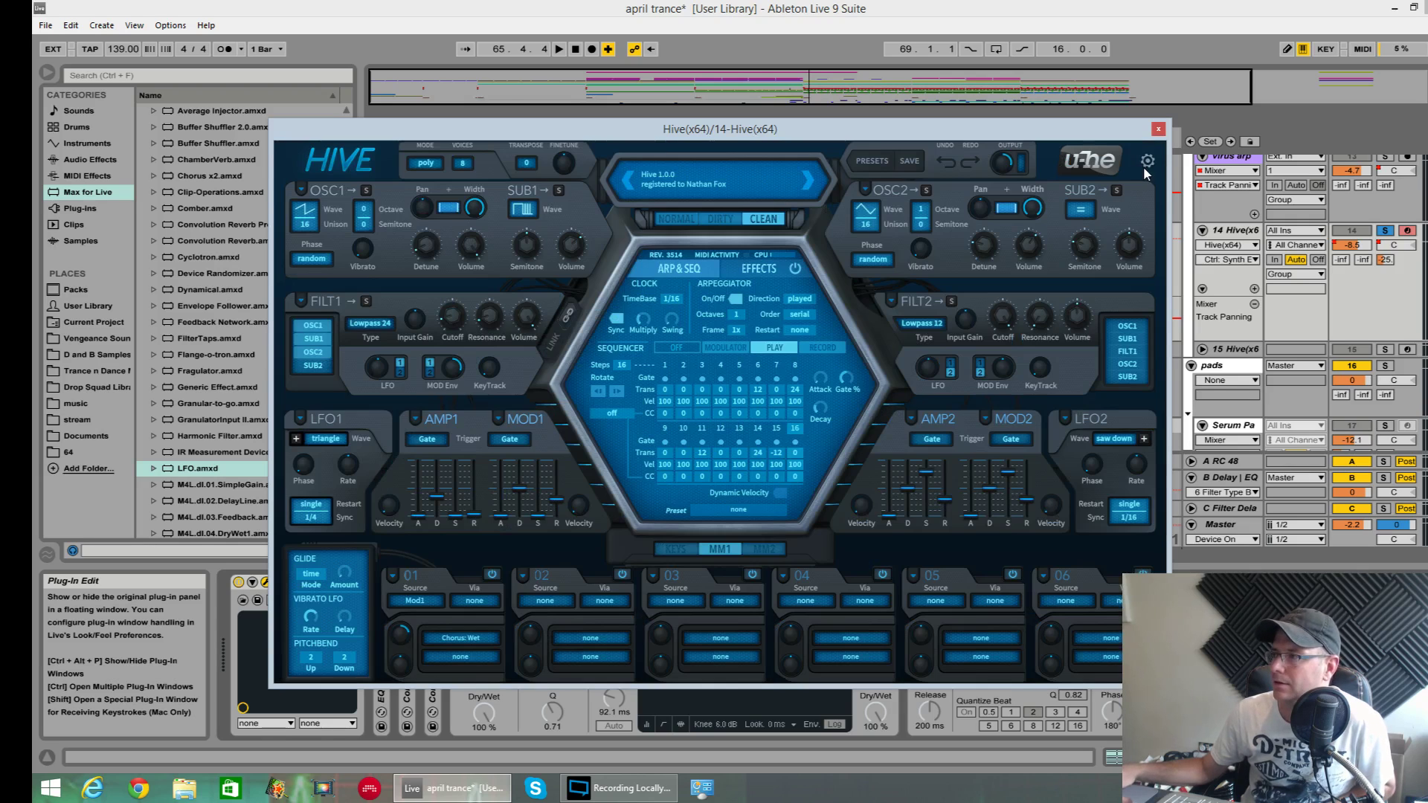
Step: Load the -- INIT -- preset in Hive and audition the plain sound from bar 65
right_click(682, 187)
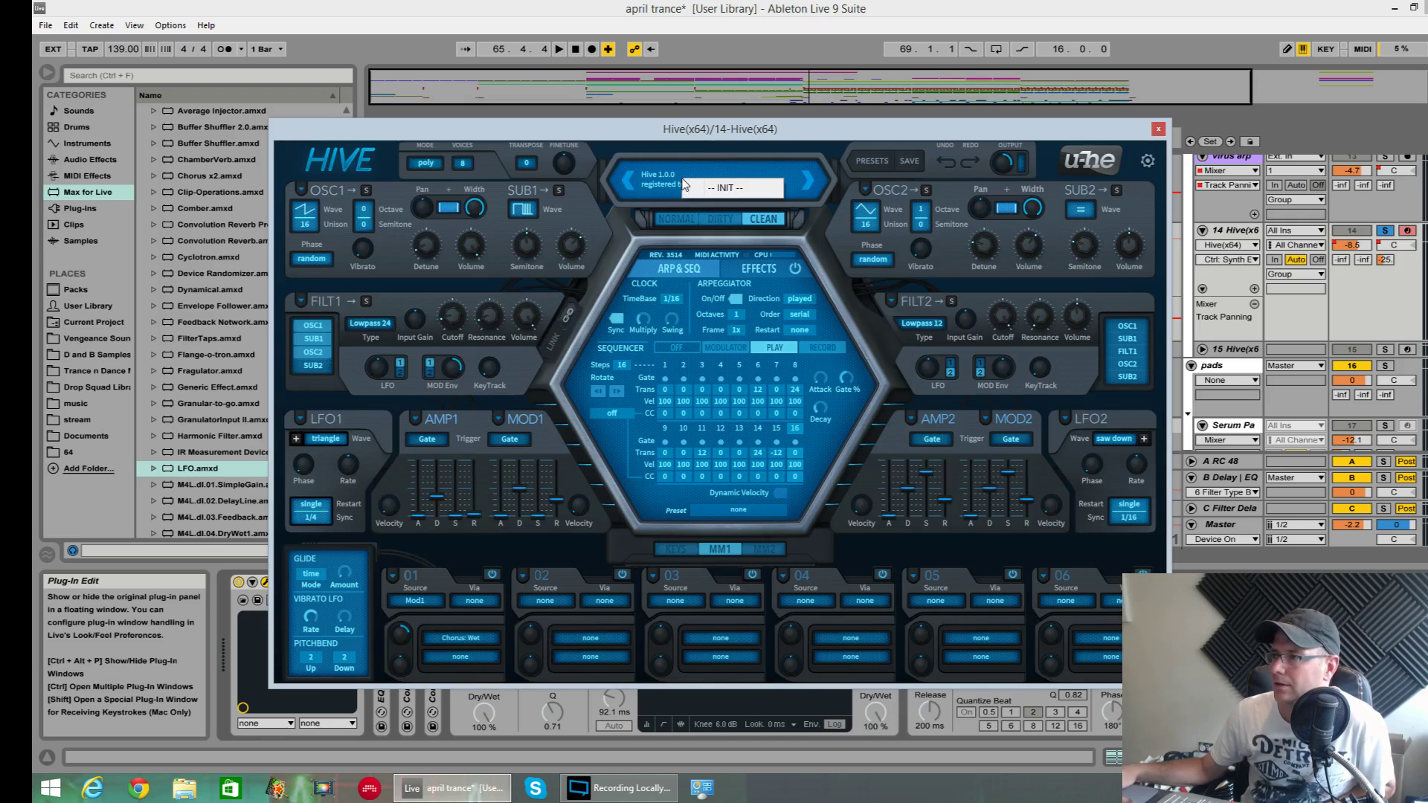
click(732, 192)
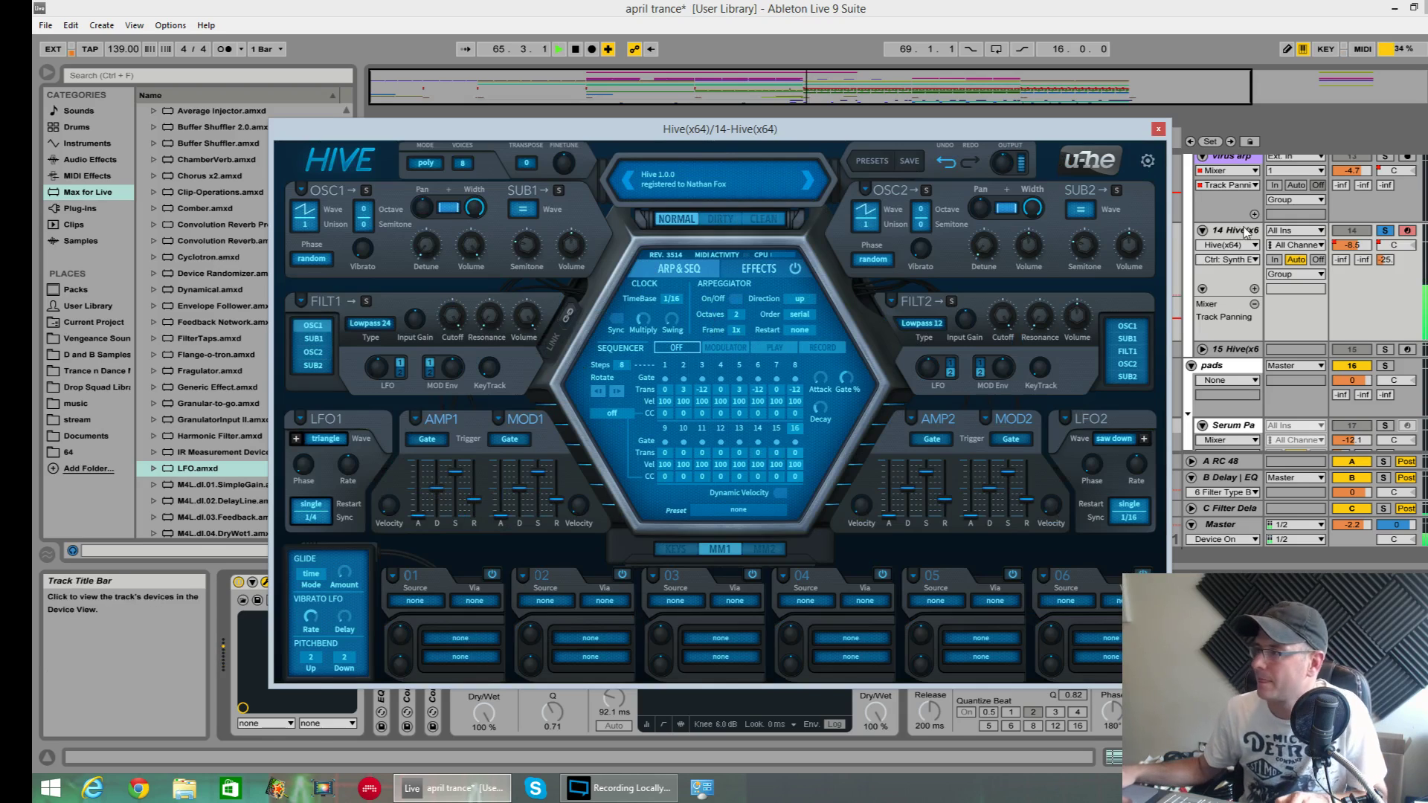
key(space)
drag(876, 137, 911, 446)
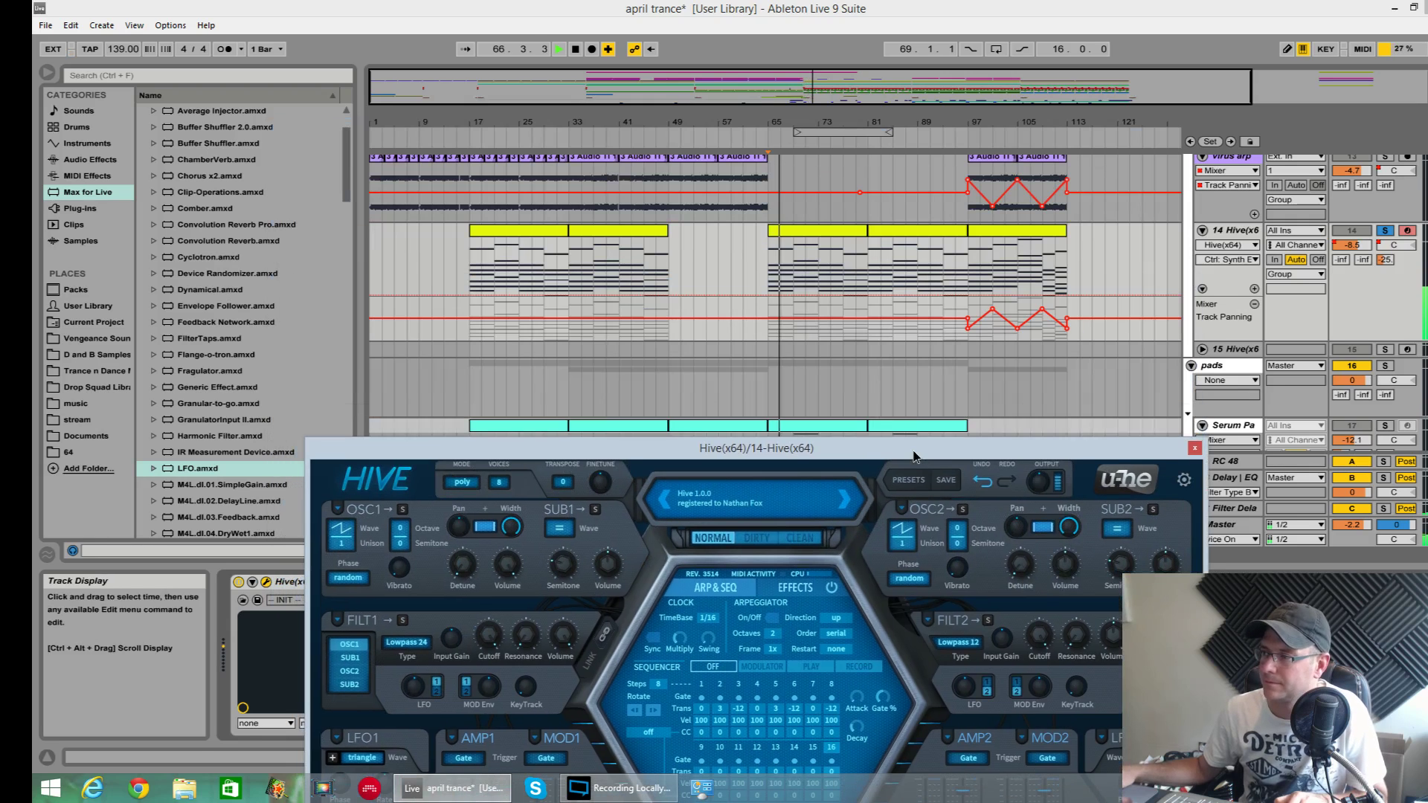
key(space)
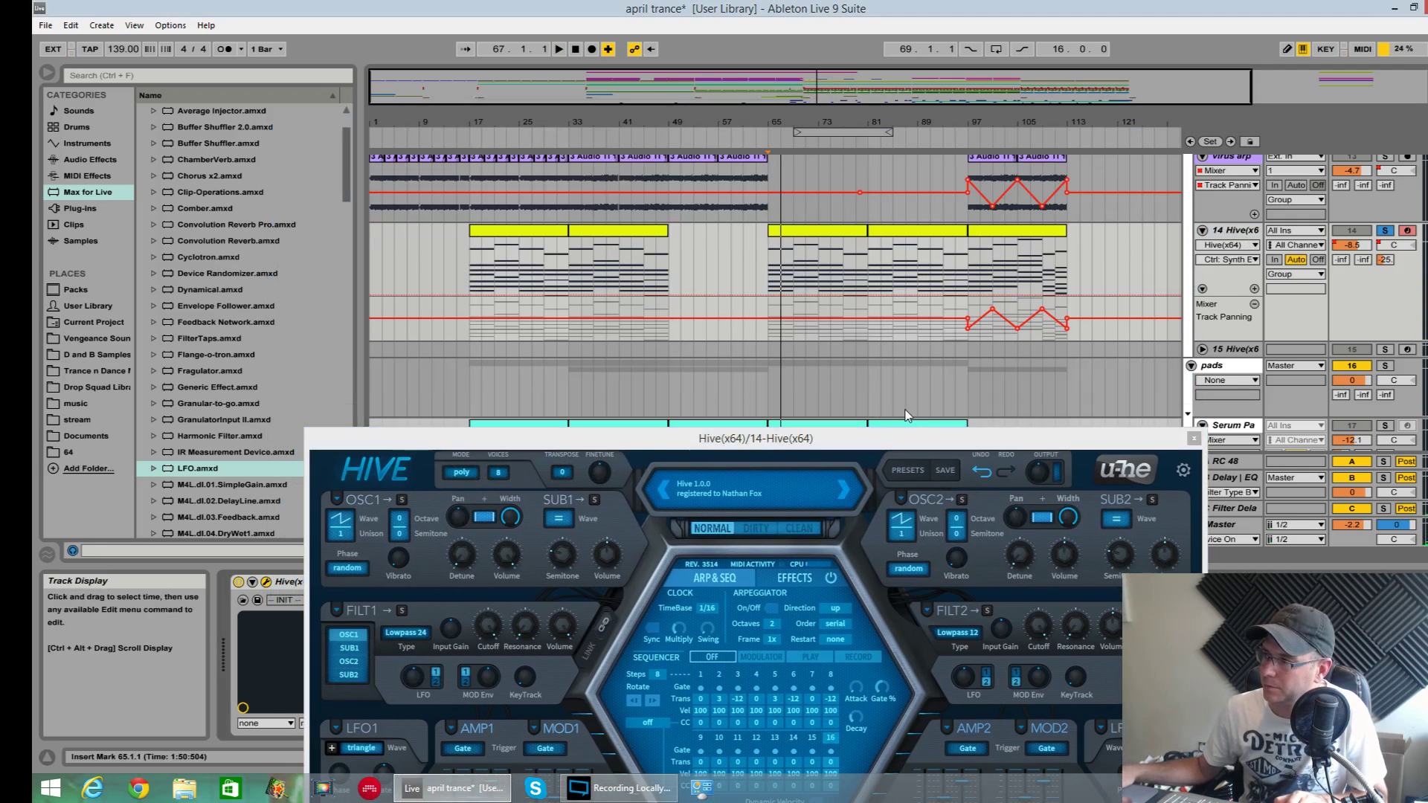
Step: Unfold the two collapsed Compressors on the Hive track, switch off the second one, and audition the sound from bar 65
drag(310, 441, 822, 610)
key(space)
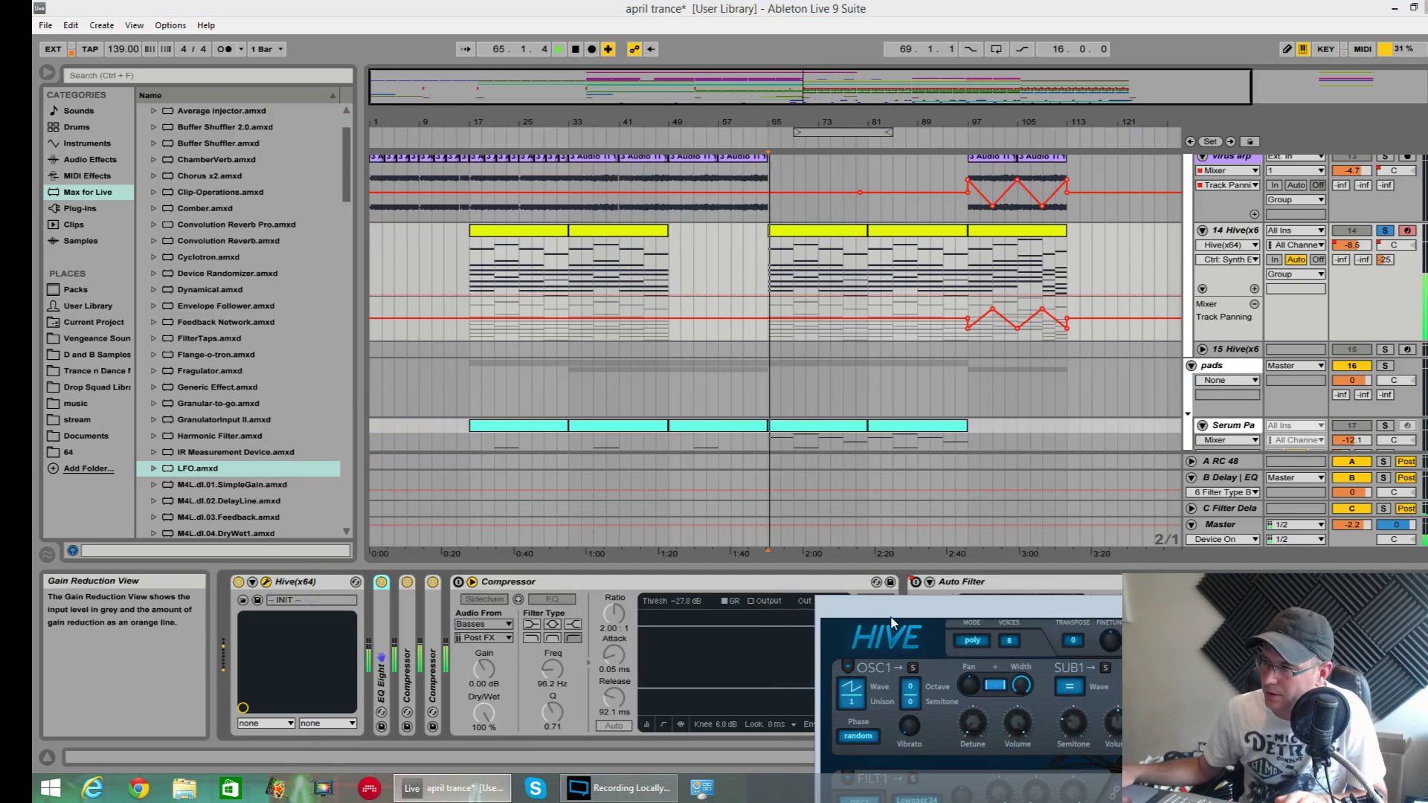
drag(823, 619, 780, 607)
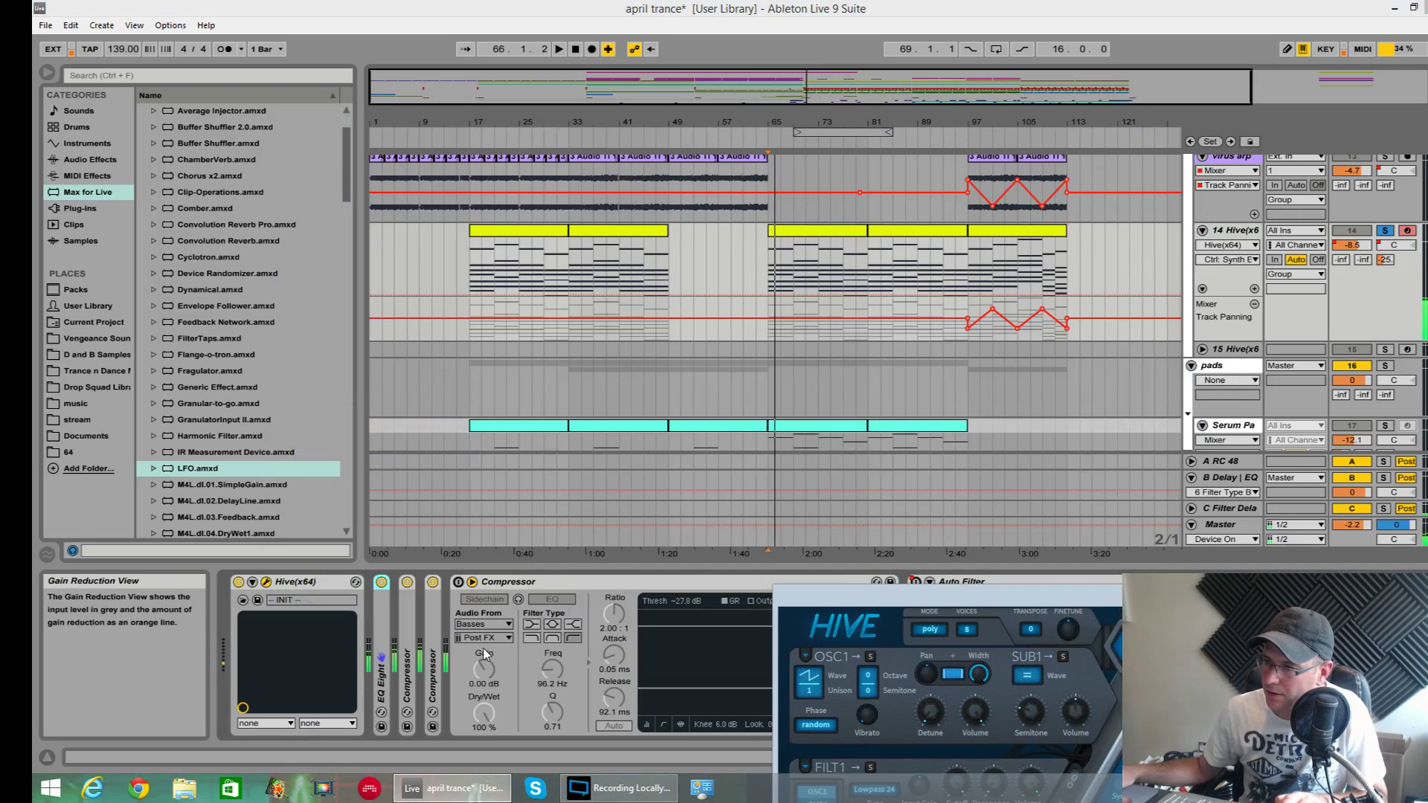
double_click(410, 638)
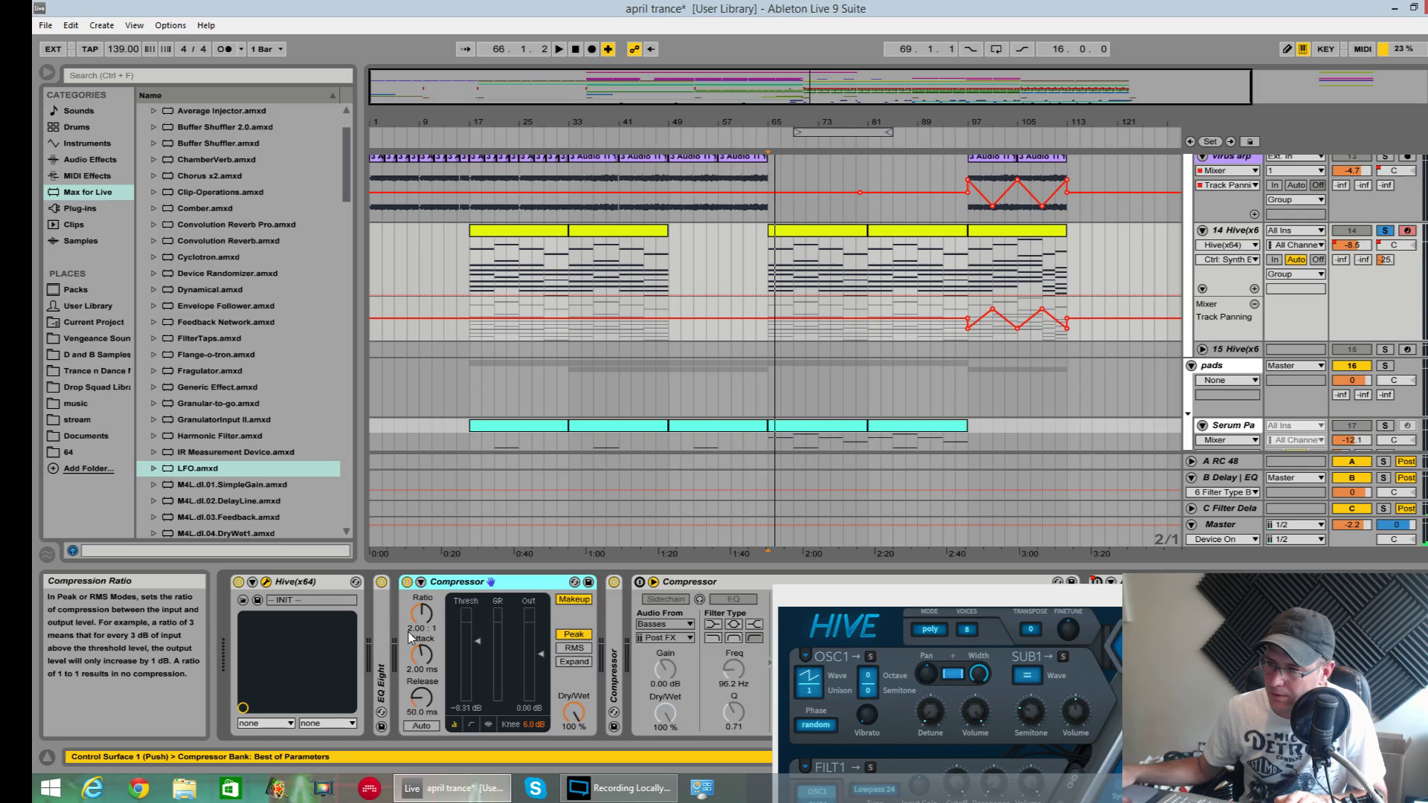
double_click(614, 638)
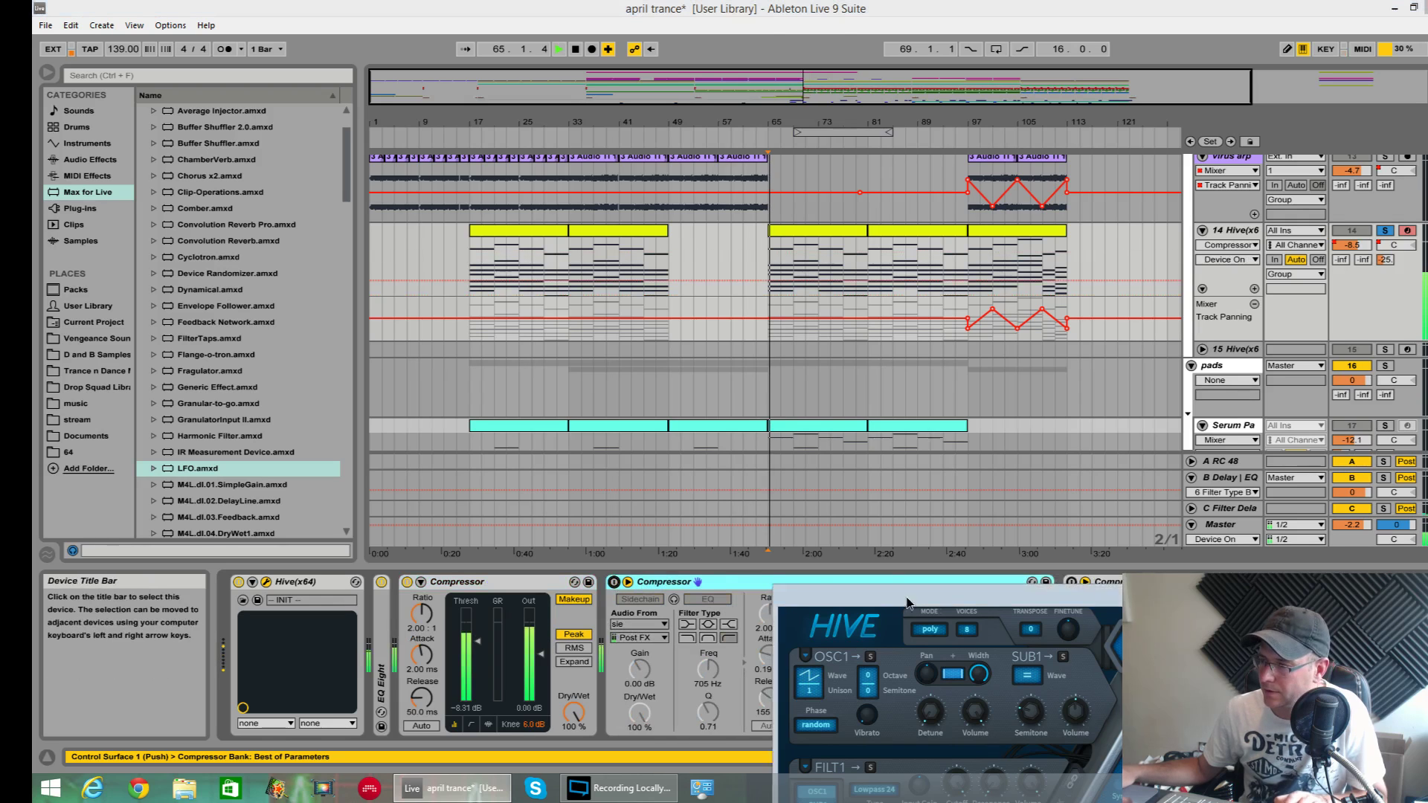
drag(908, 595, 504, 312)
key(space)
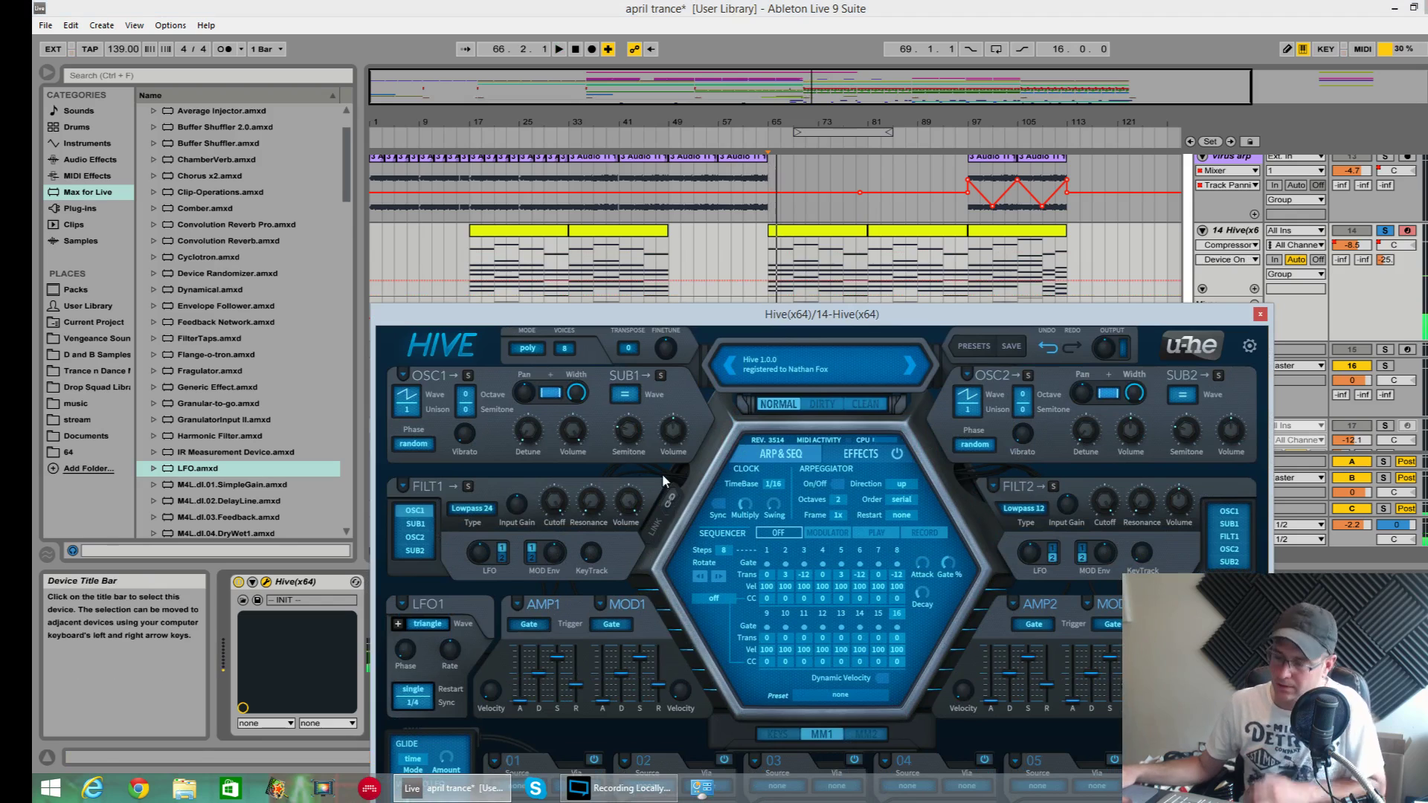
Step: Reopen the bar 65 Hive clip in an enlarged note editor and examine the held chords
click(852, 236)
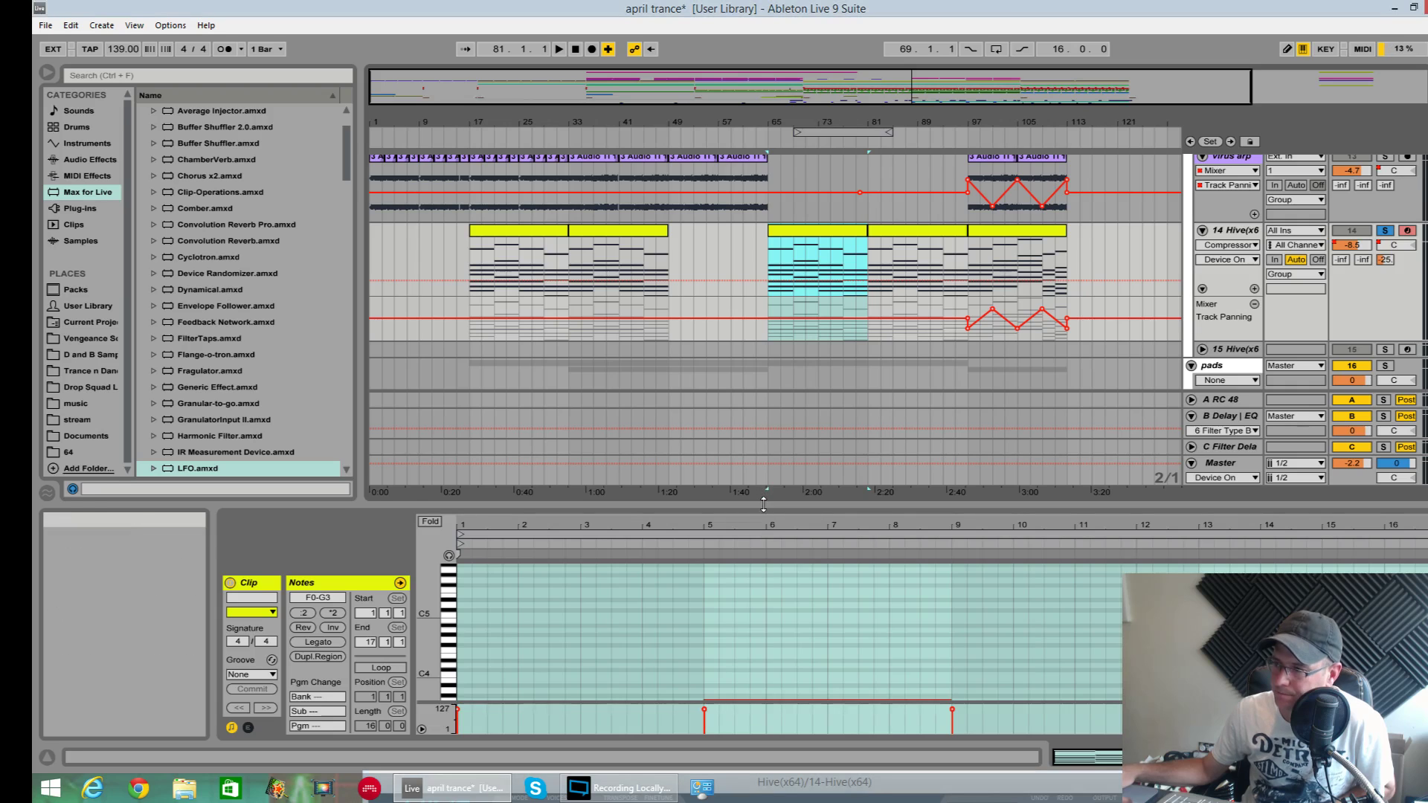
drag(752, 508, 752, 246)
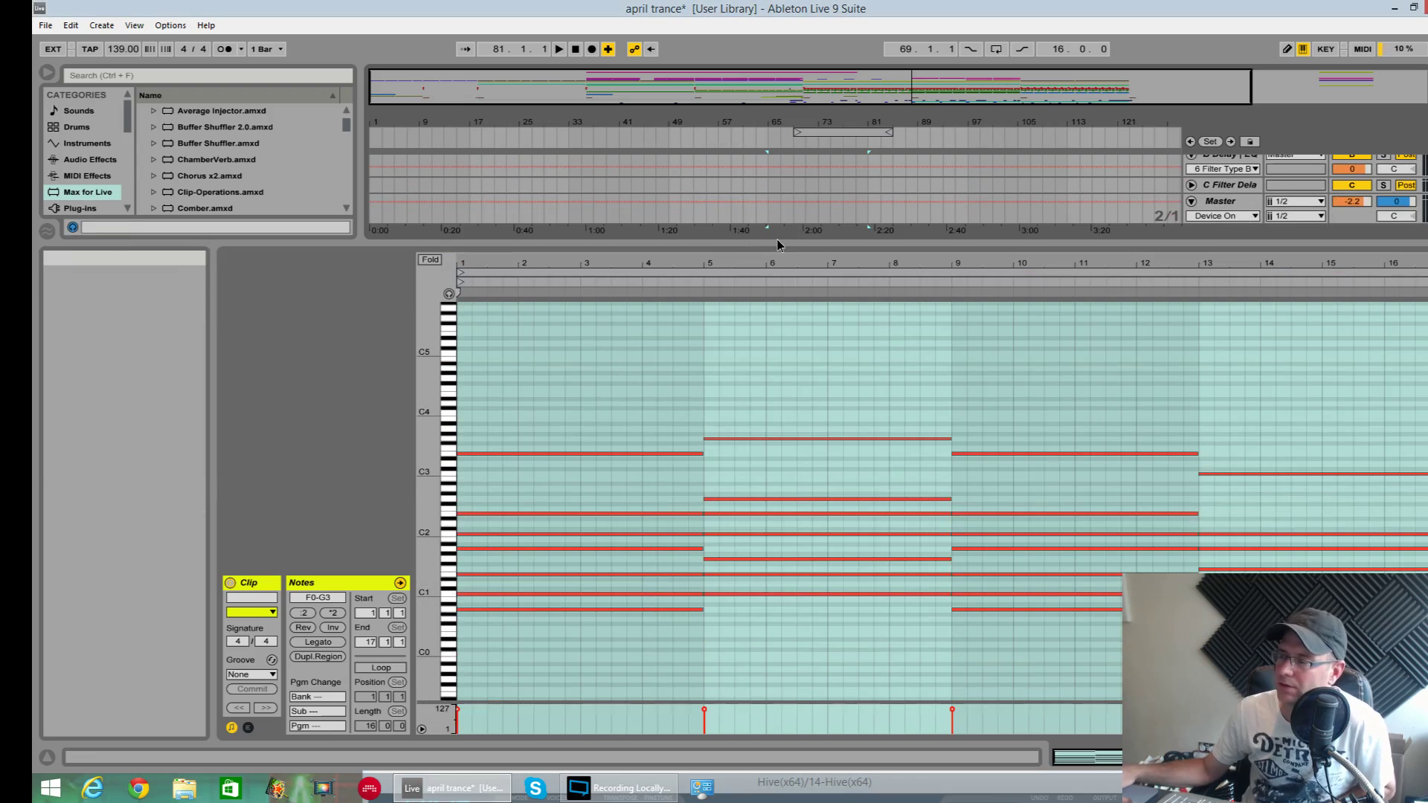
drag(777, 240, 777, 271)
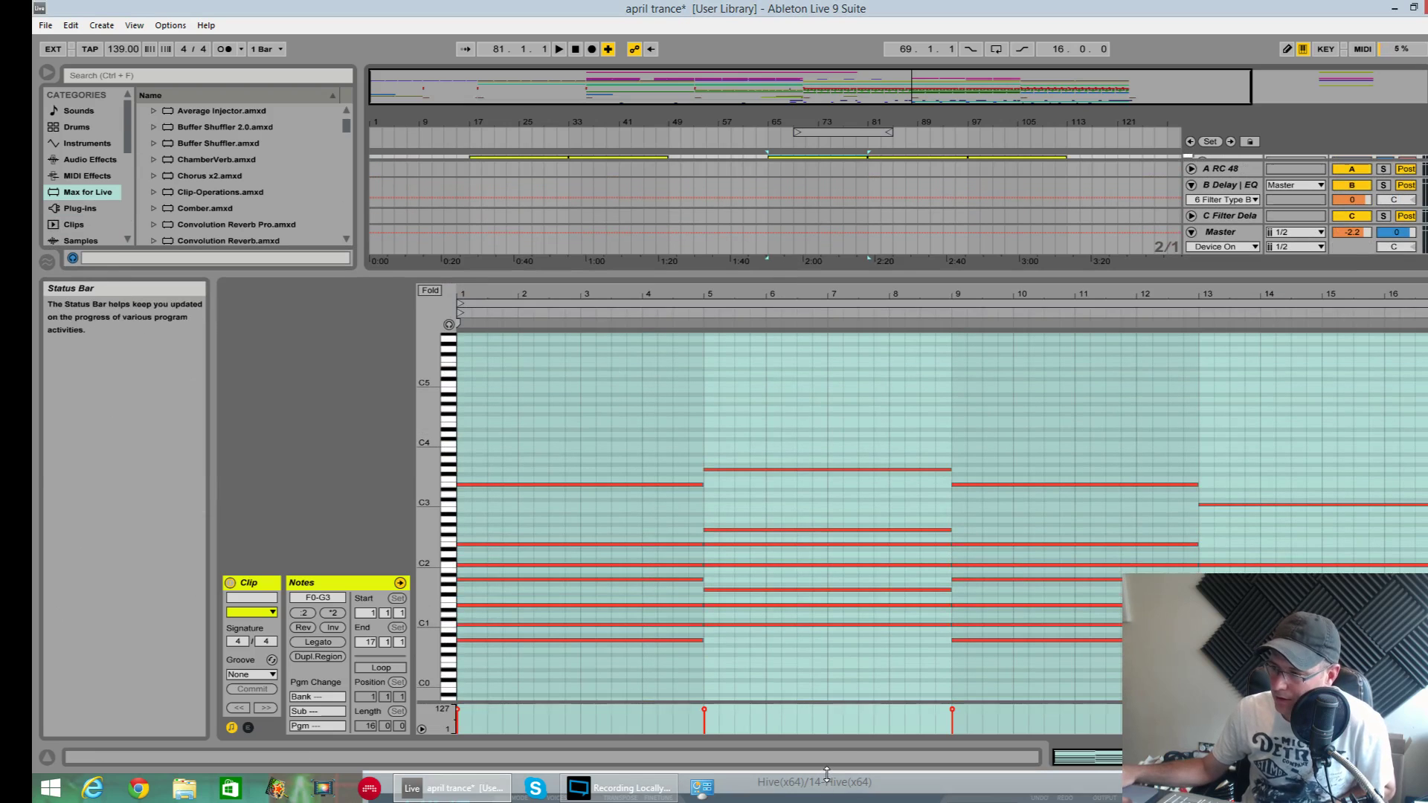
Step: Bring the Hive window back into view, set oscillator 1's unison to 16, and play the sound
drag(833, 773, 811, 186)
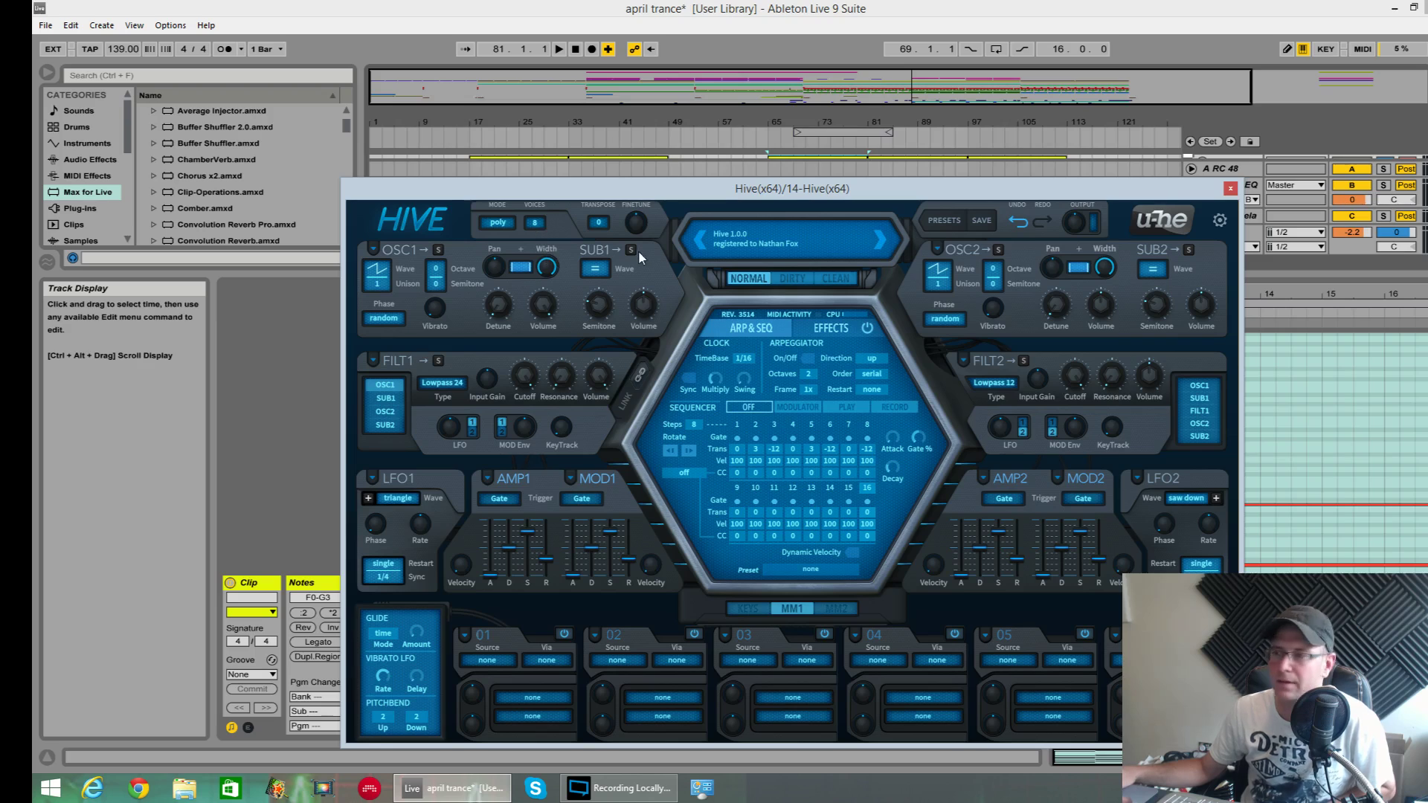
drag(678, 188, 678, 174)
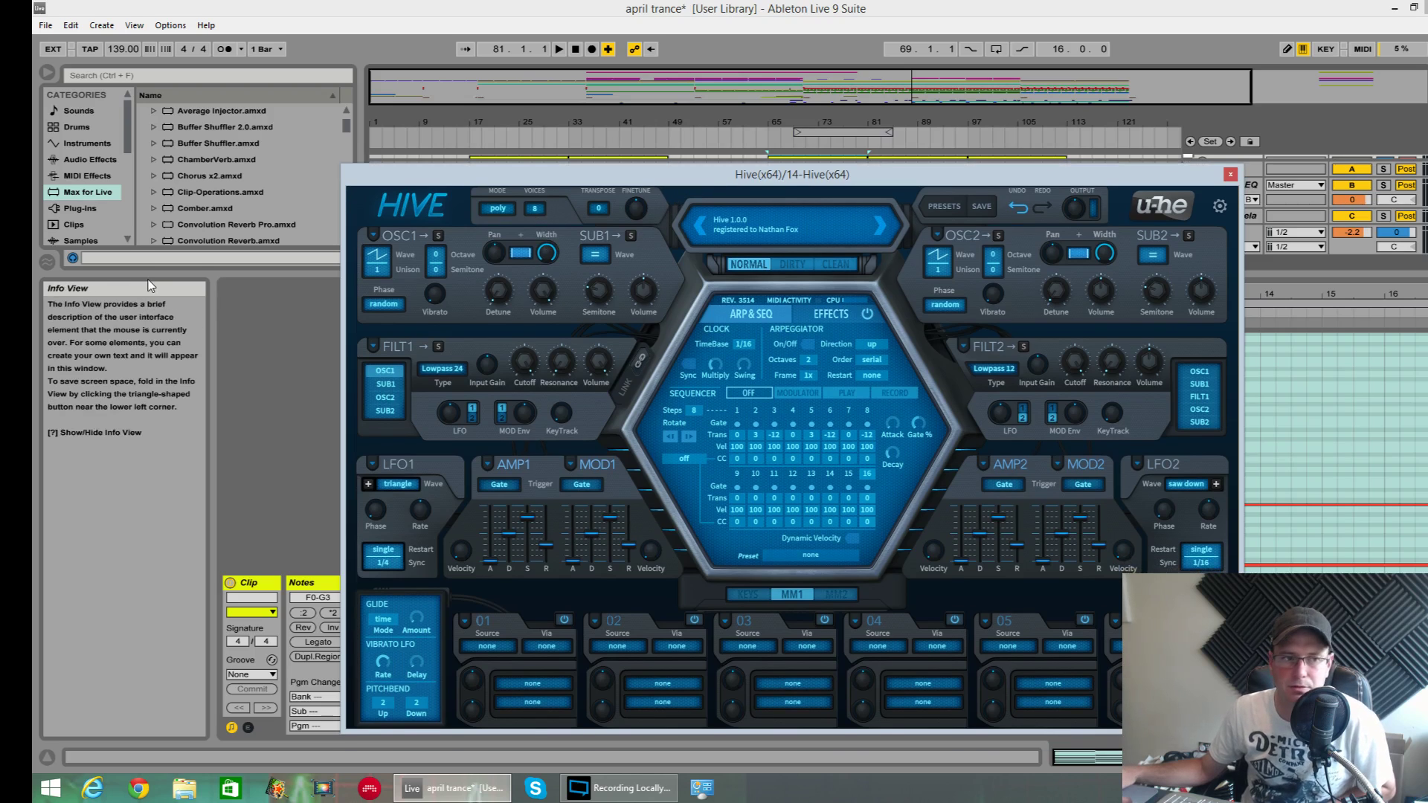
click(377, 270)
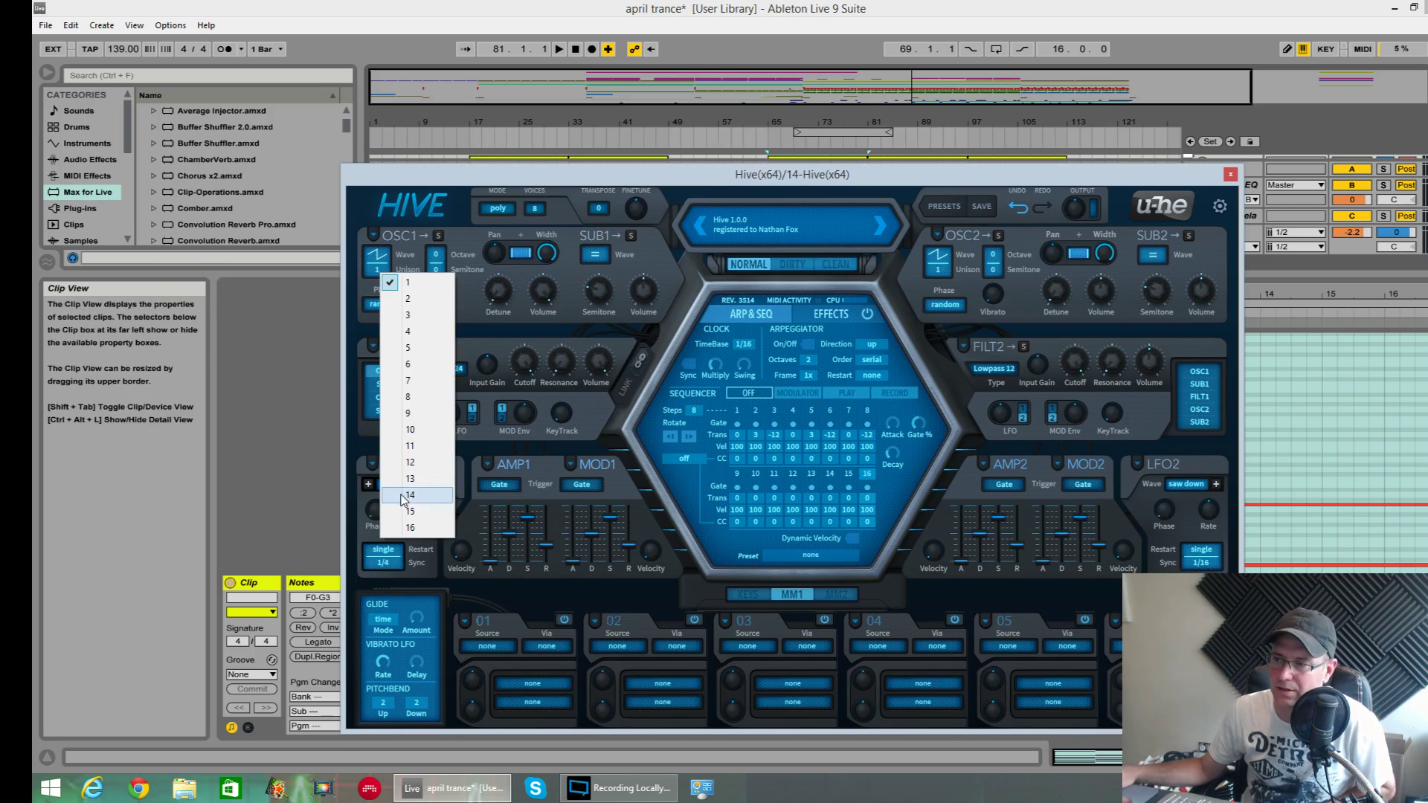
click(410, 528)
key(space)
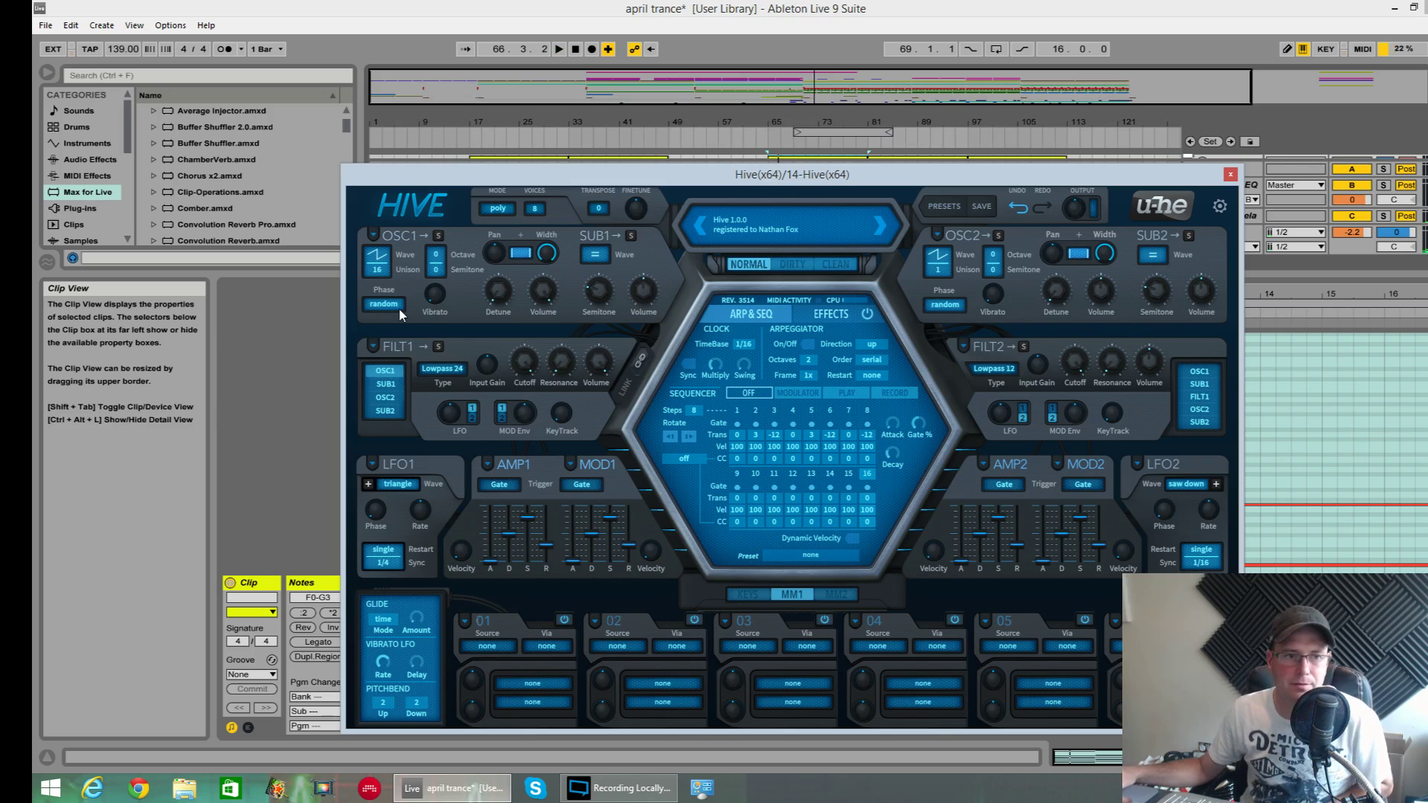
Step: Adjust oscillator 1's detune slightly and audition the clip from bar 65
mouse_move(500, 300)
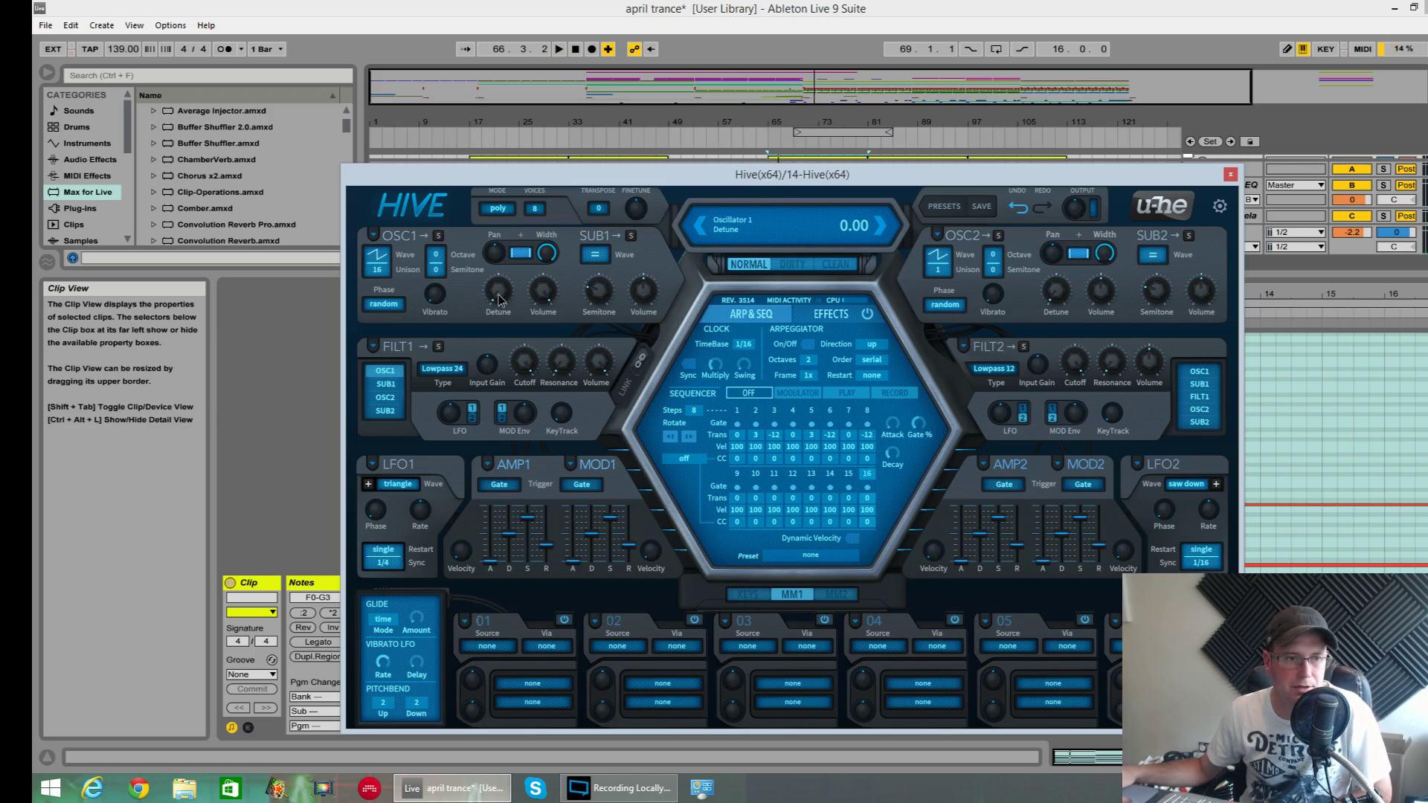
drag(502, 289, 503, 284)
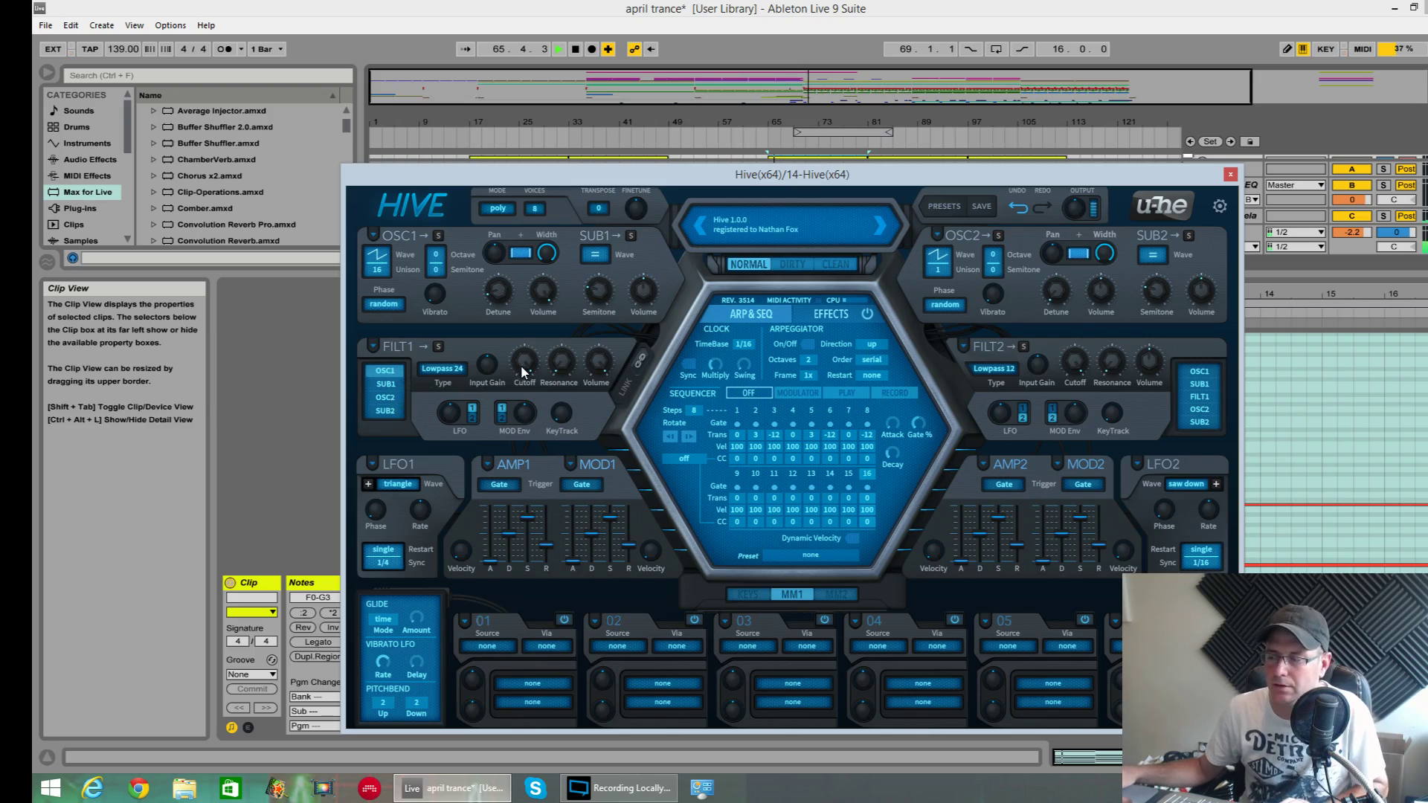
key(space)
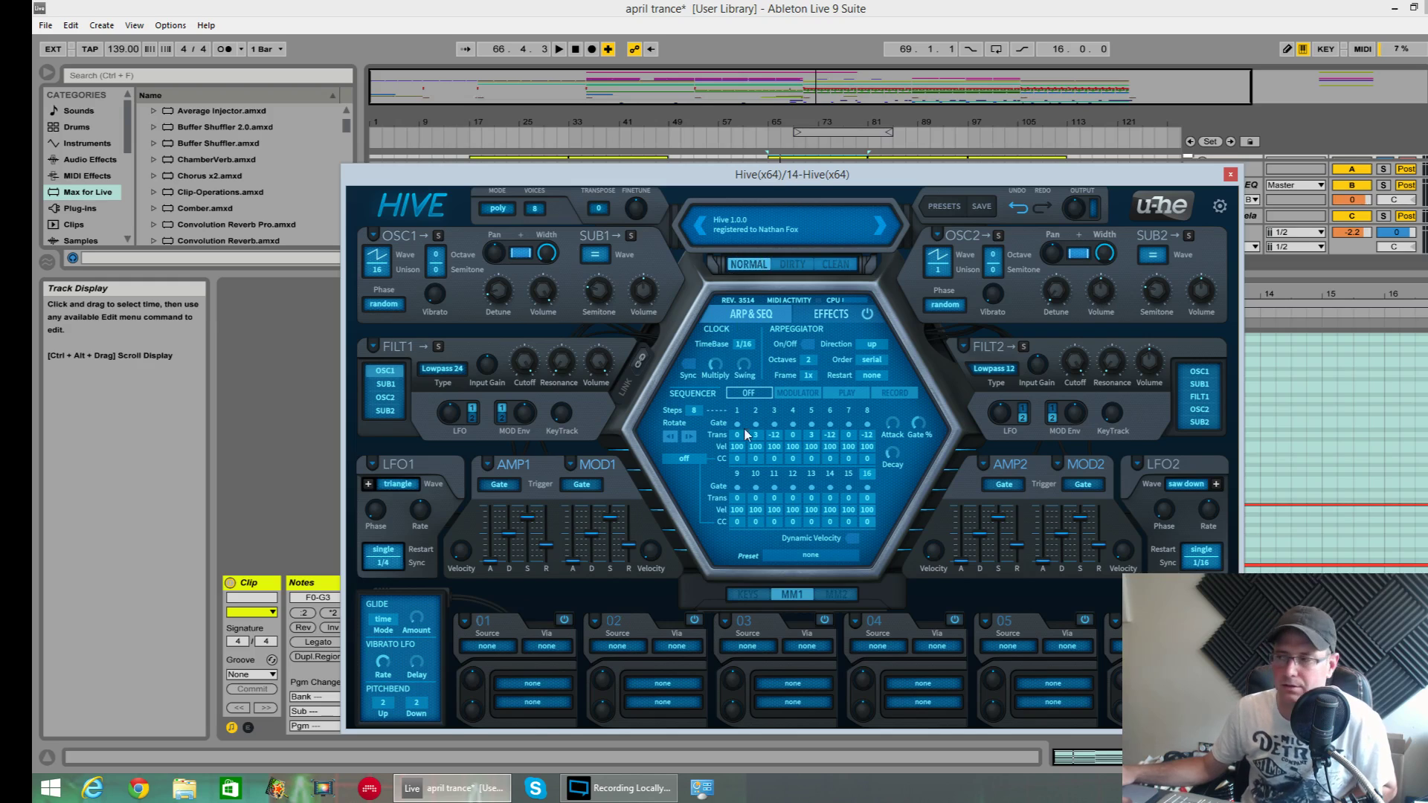
Step: Turn on Hive's arpeggiator, set its octaves to 1 and its direction to played
click(809, 345)
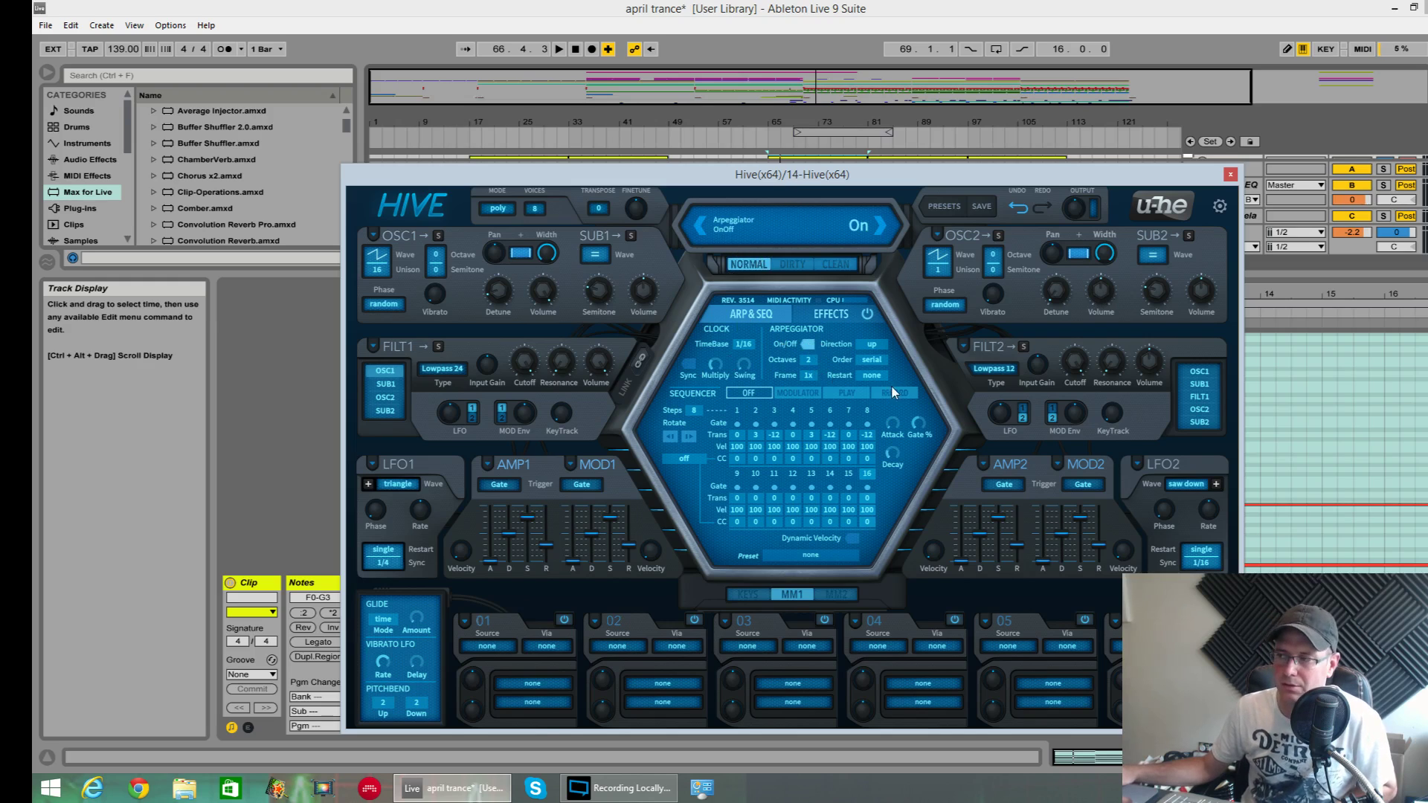
click(813, 360)
click(831, 369)
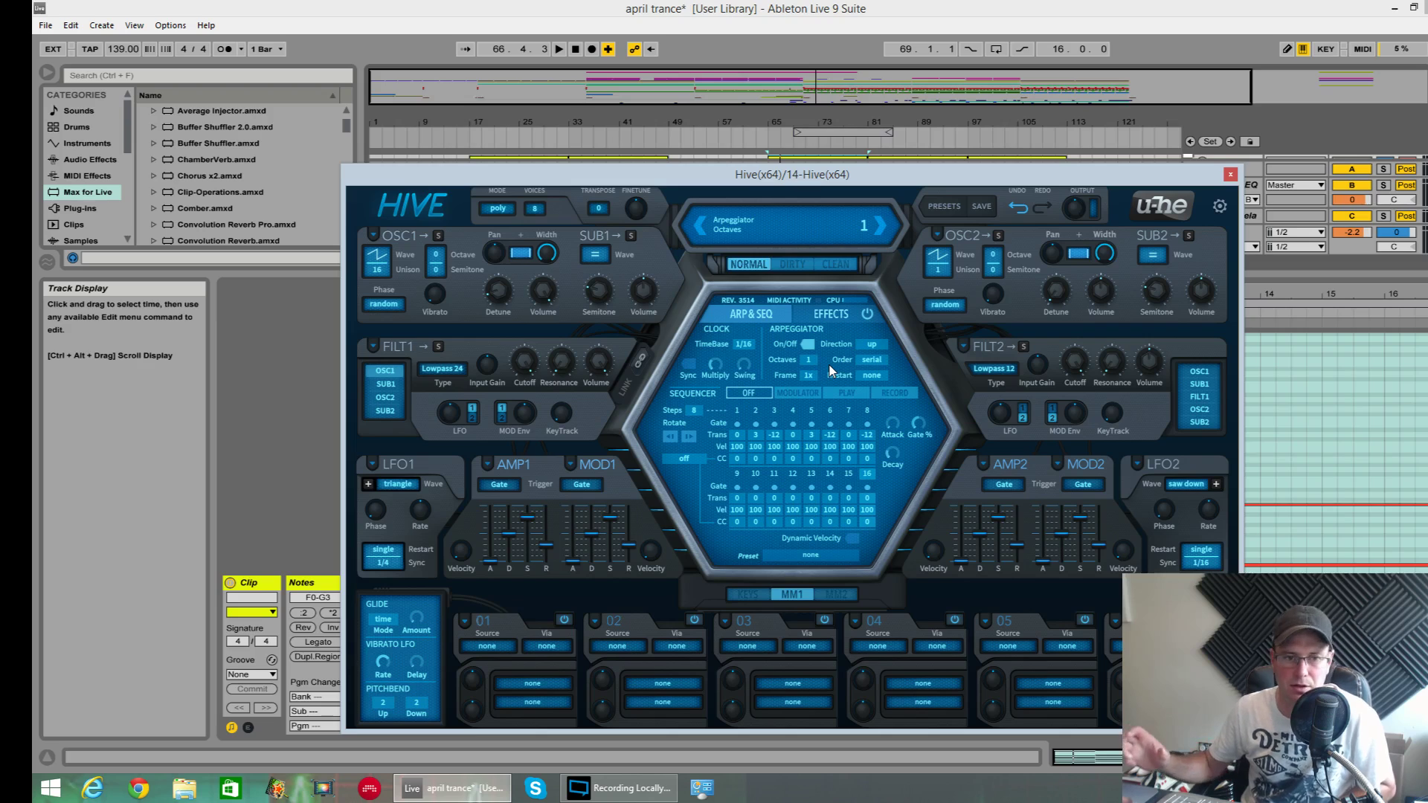
click(873, 346)
click(913, 357)
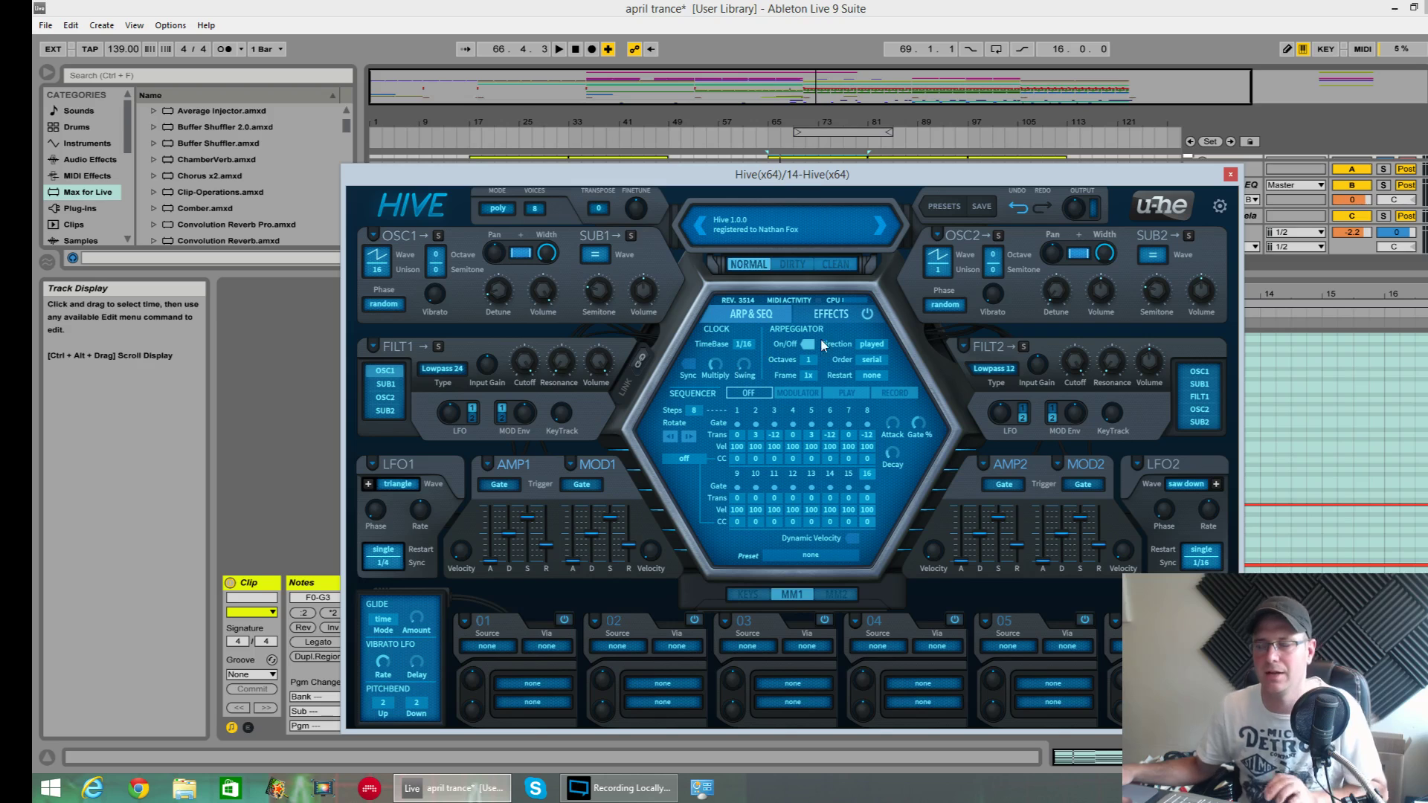
drag(671, 170, 753, 191)
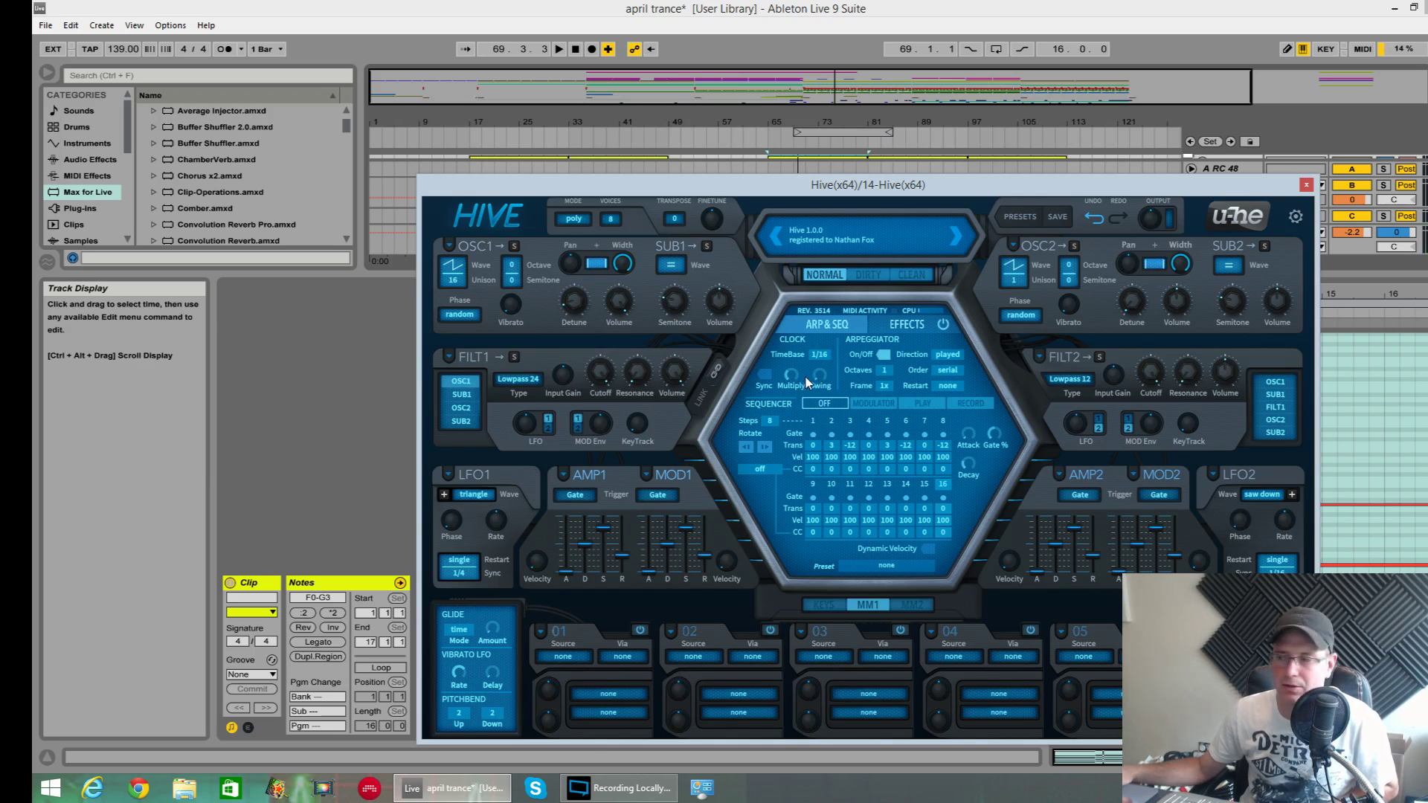
Step: Turn on strict host sync for the arpeggiator clock and audition the arpeggiated clip
click(764, 375)
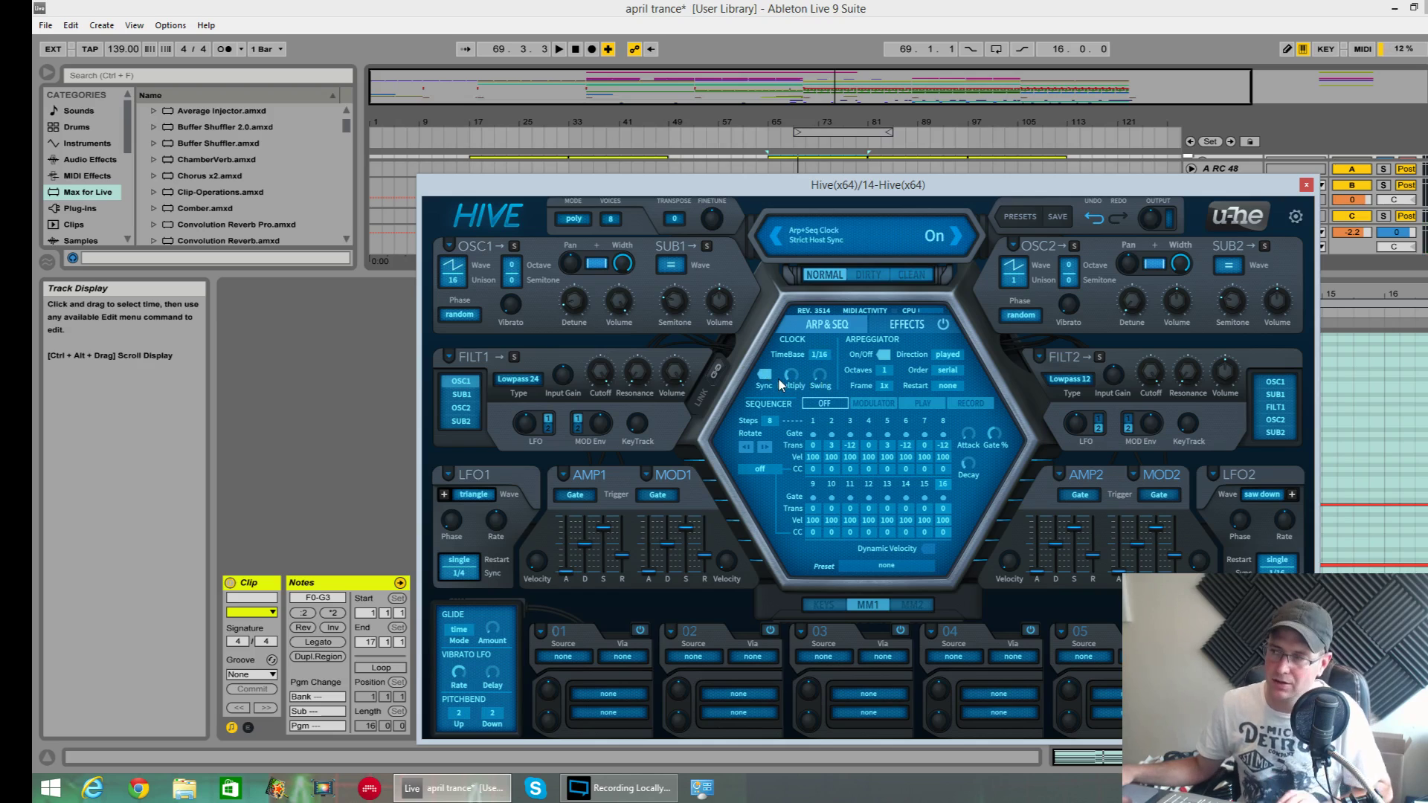
key(space)
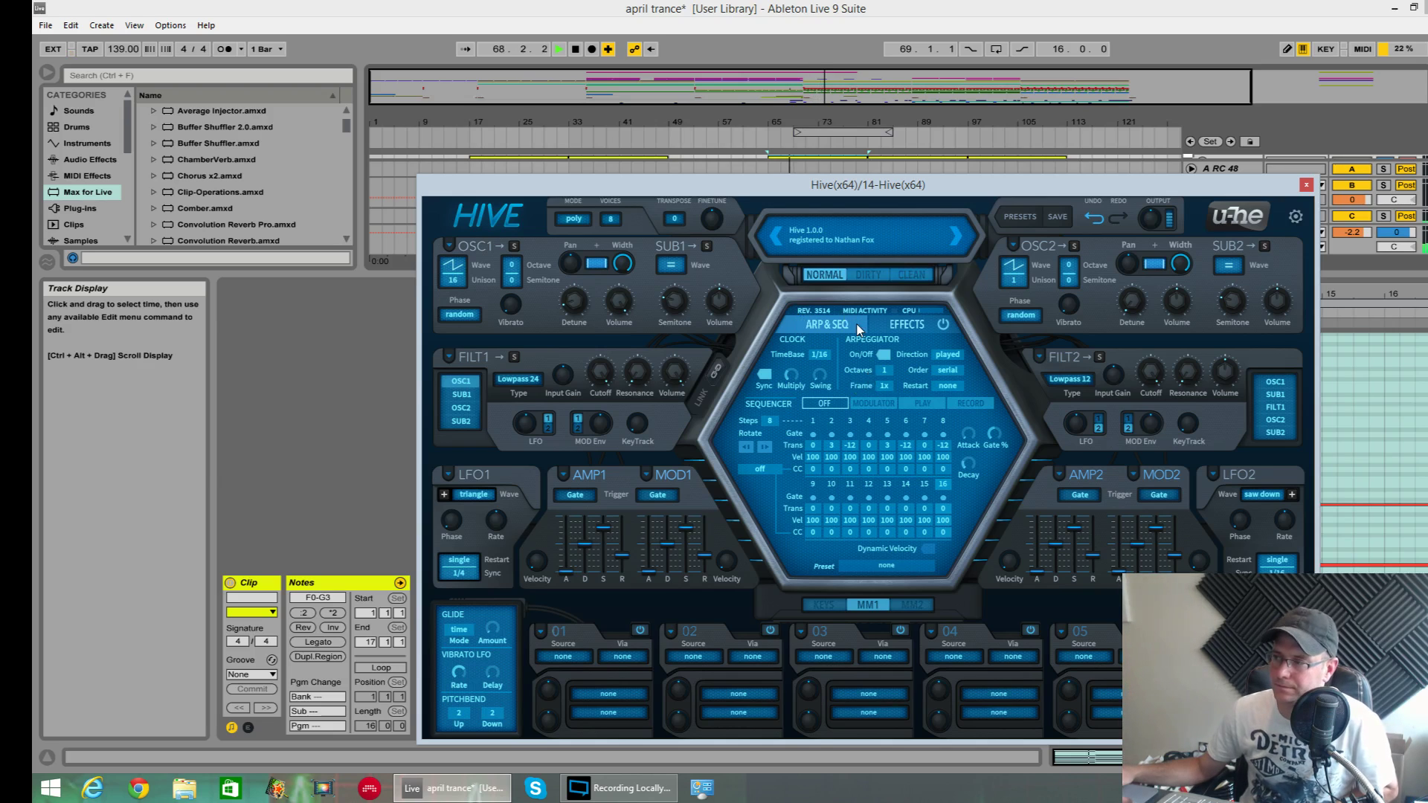
key(space)
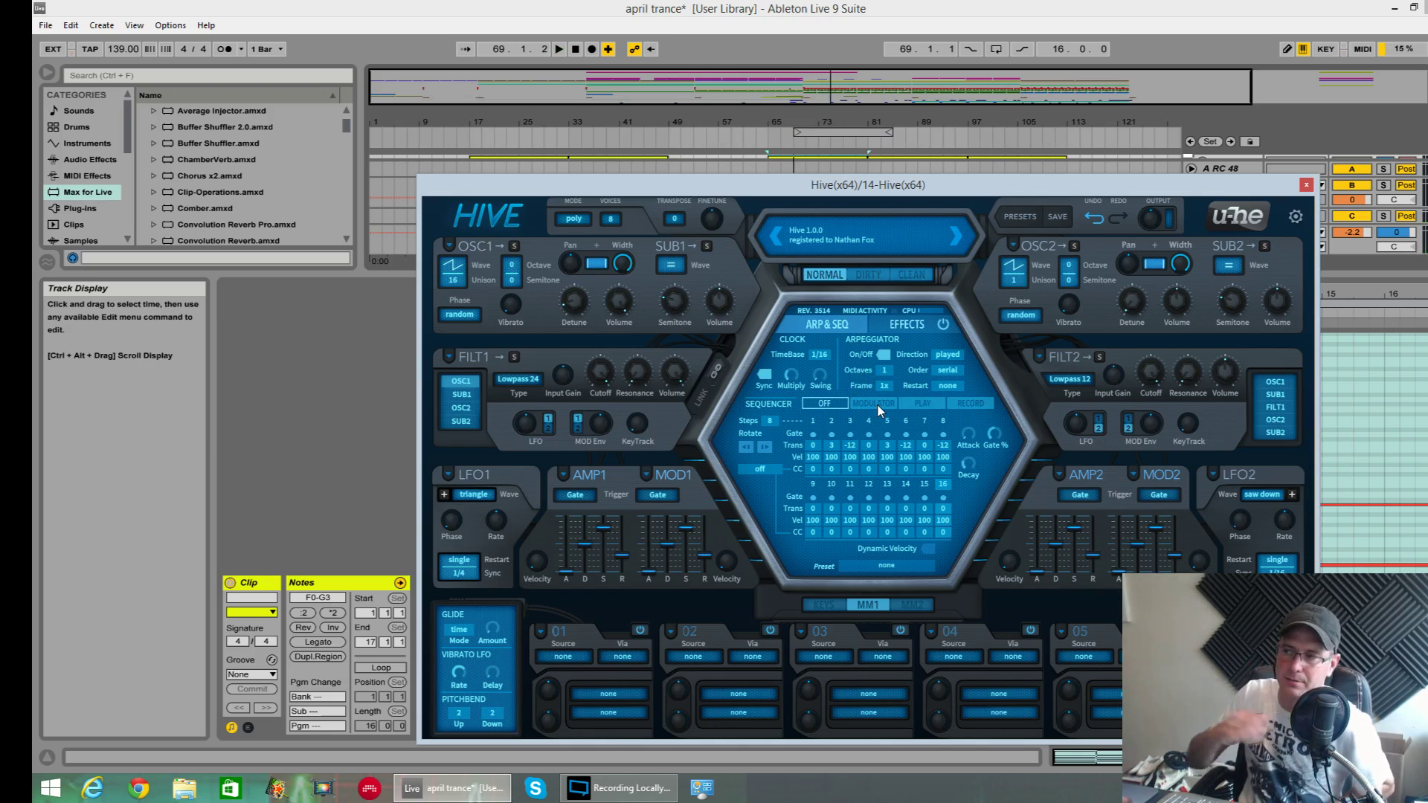
Step: Drop amp envelope 1's sustain to minimum, set its attack to 3.00, and try shorter and longer decays during playback
drag(728, 191, 701, 94)
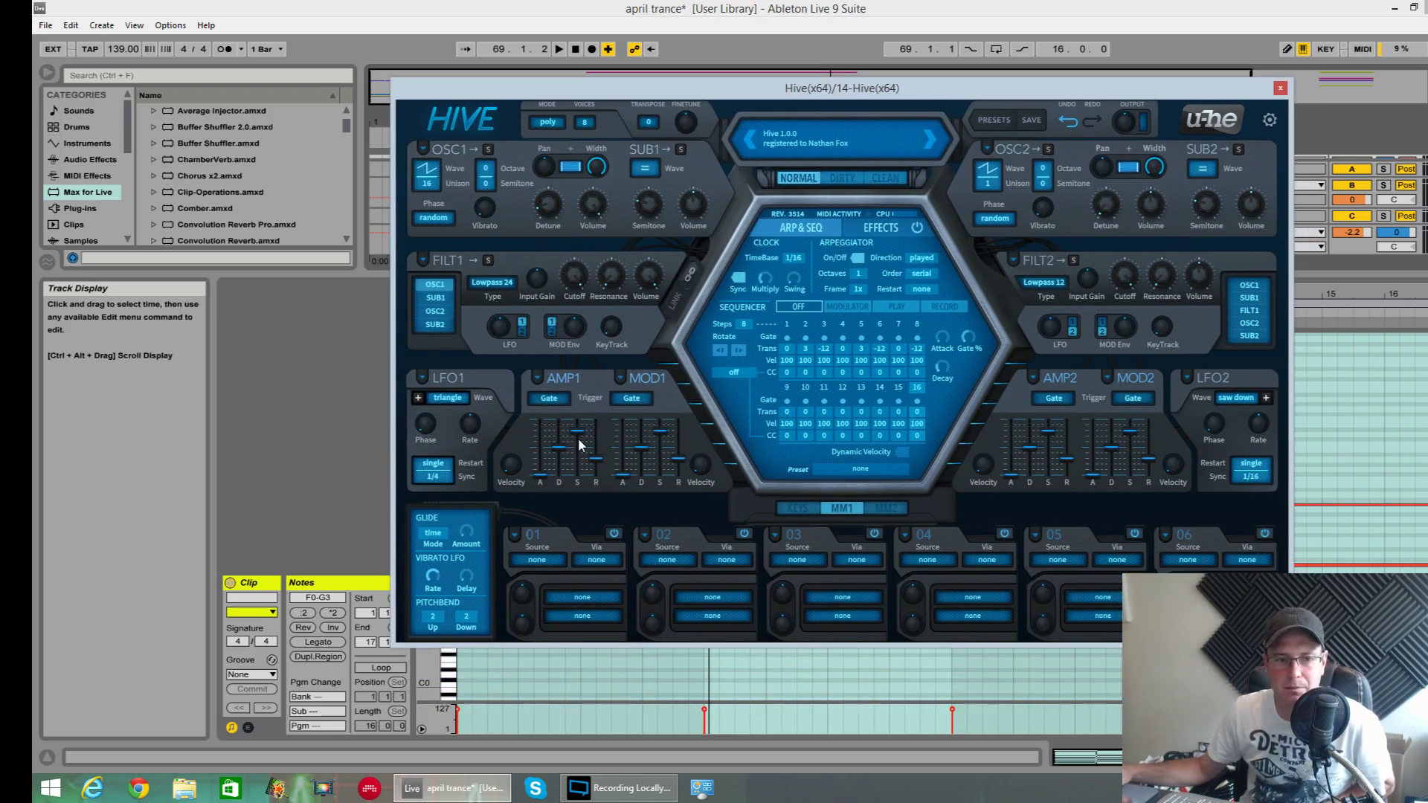
drag(578, 437, 545, 471)
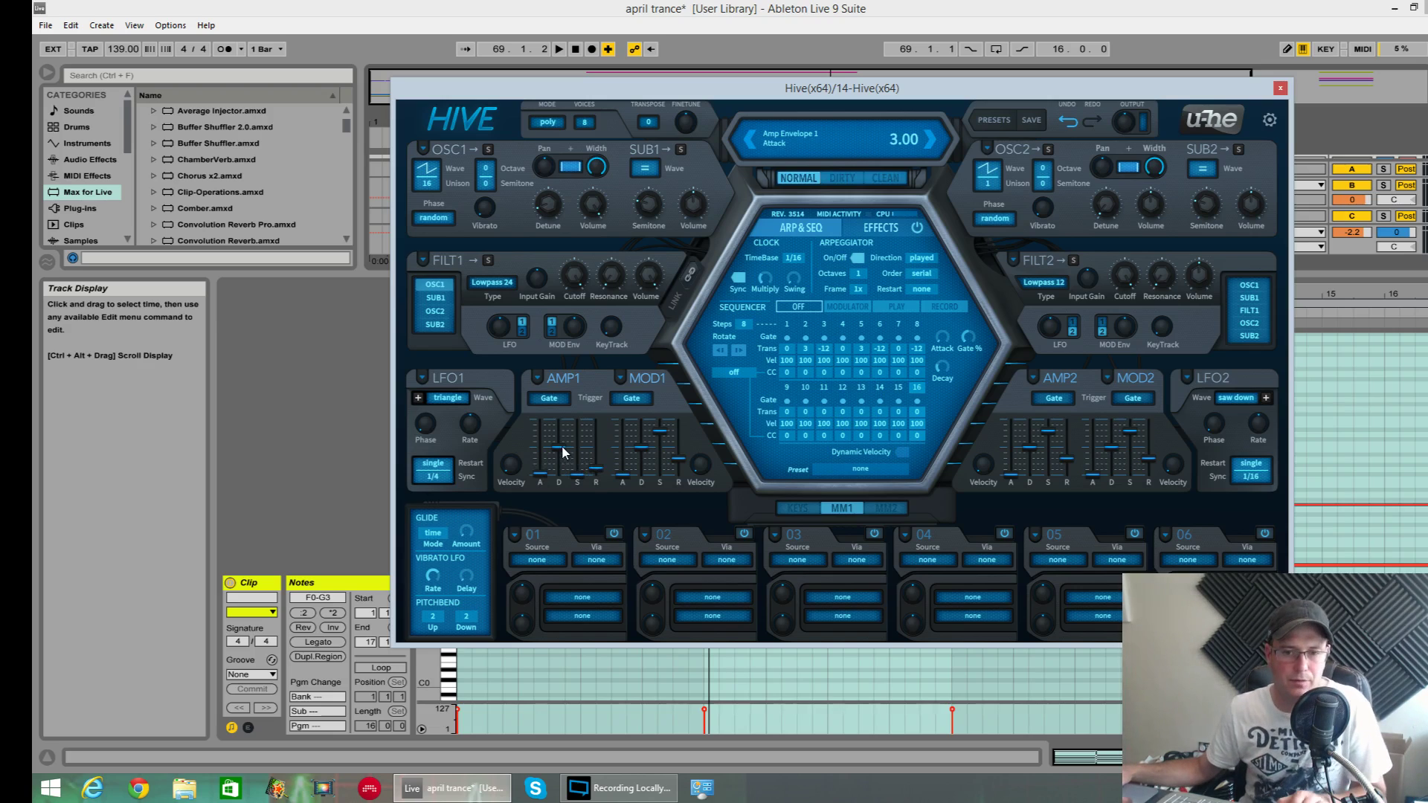
key(space)
drag(562, 448, 567, 460)
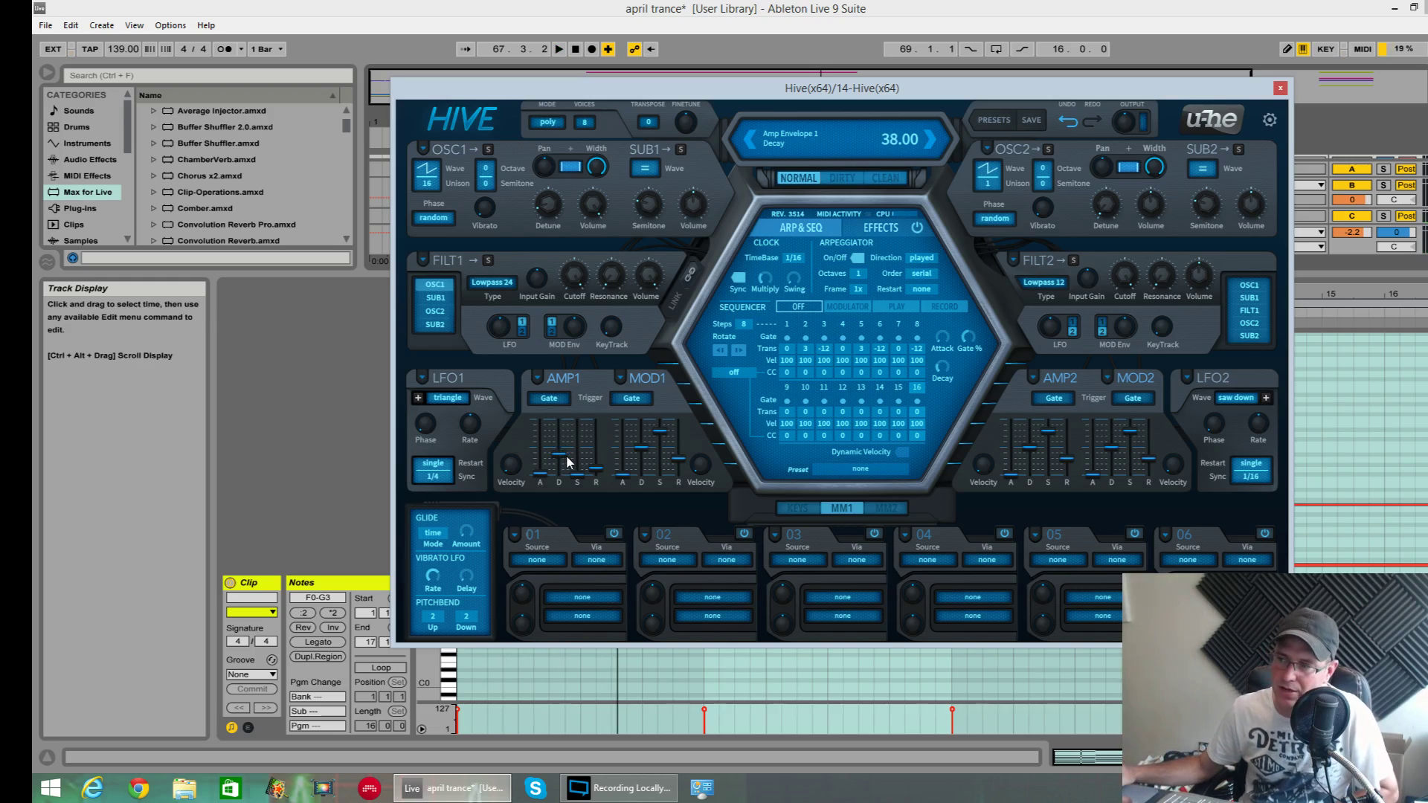
drag(568, 462, 562, 452)
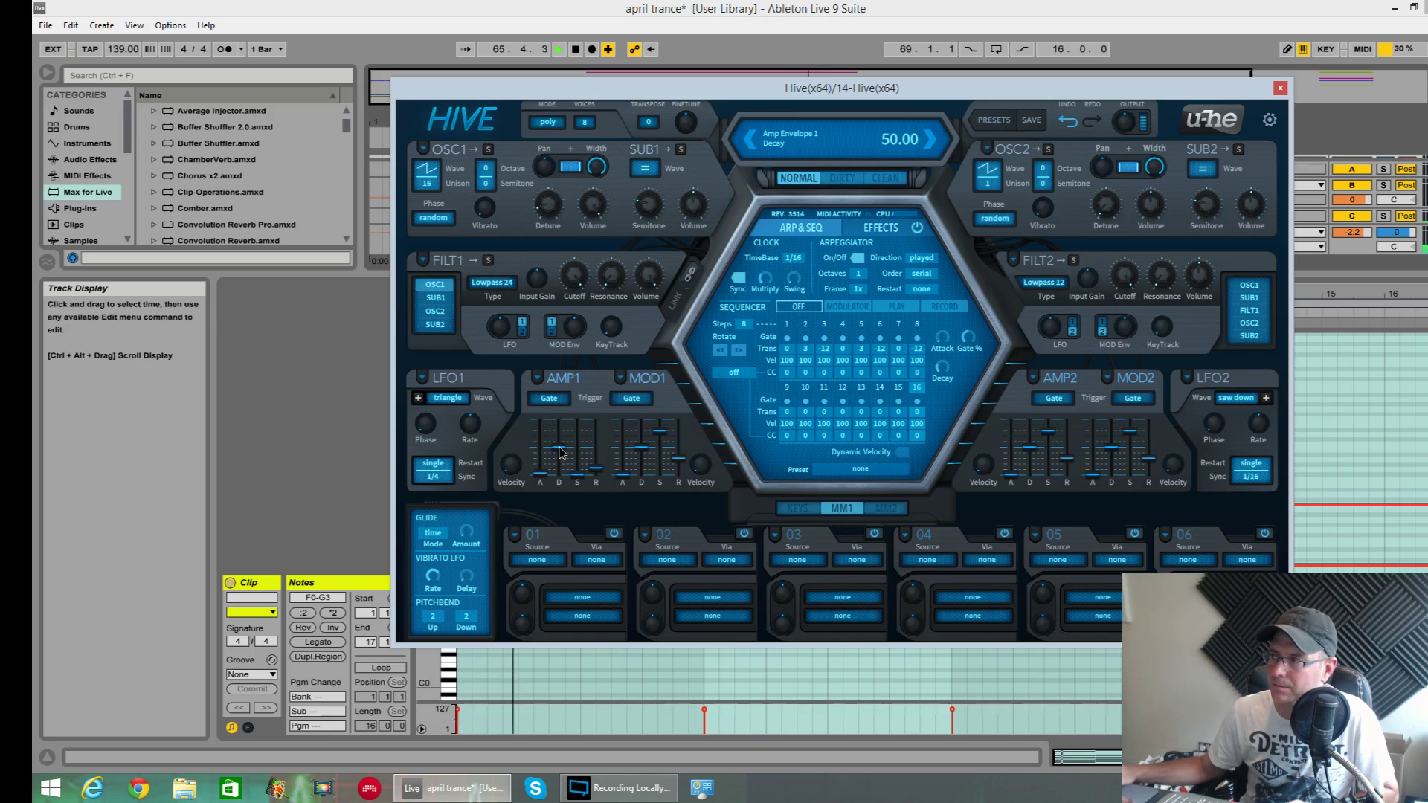
Step: Raise Hive's main output to 184.00 and shorten amp envelope 1's decay while auditioning the clip
mouse_move(1130, 122)
mouse_down()
mouse_move(1129, 99)
mouse_move(1129, 112)
mouse_up()
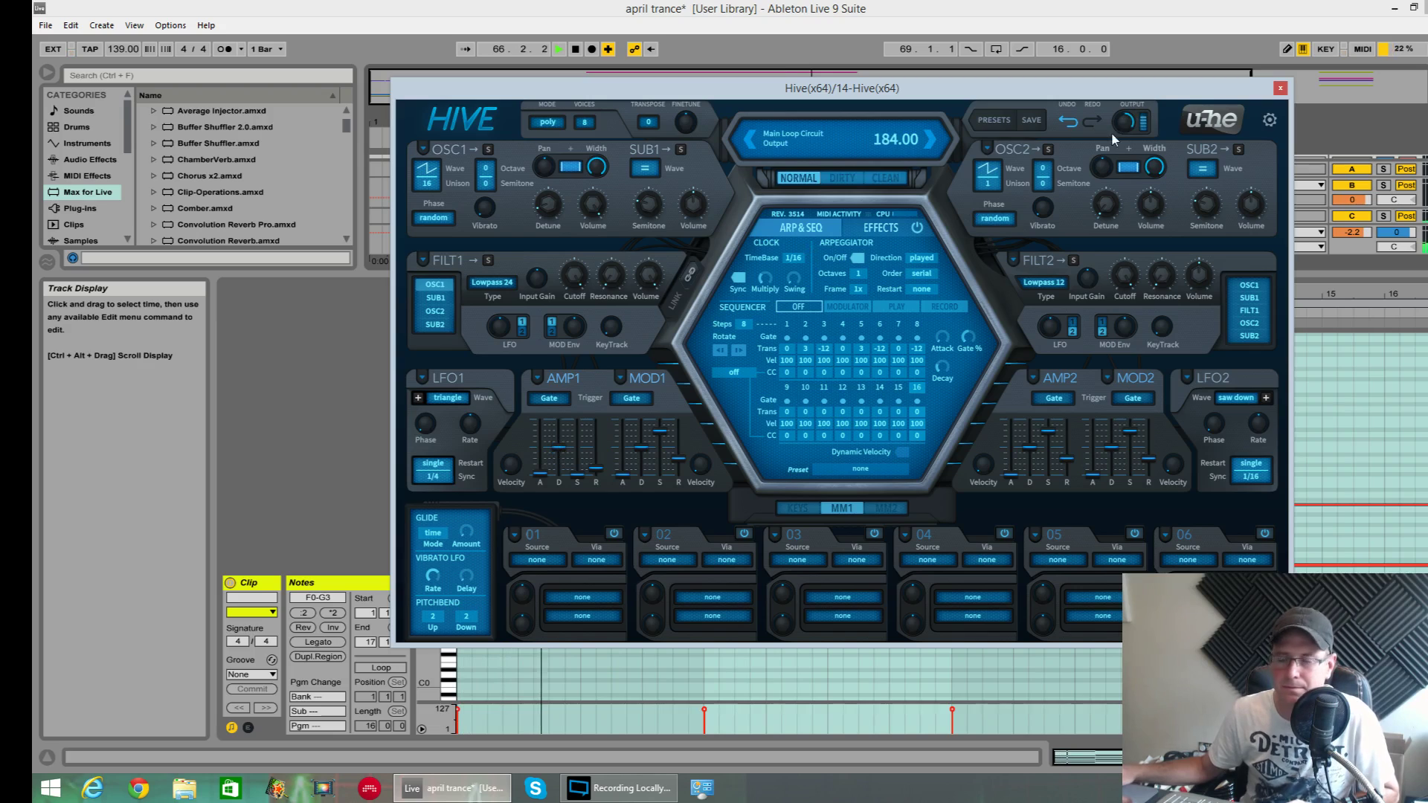
drag(559, 449, 563, 466)
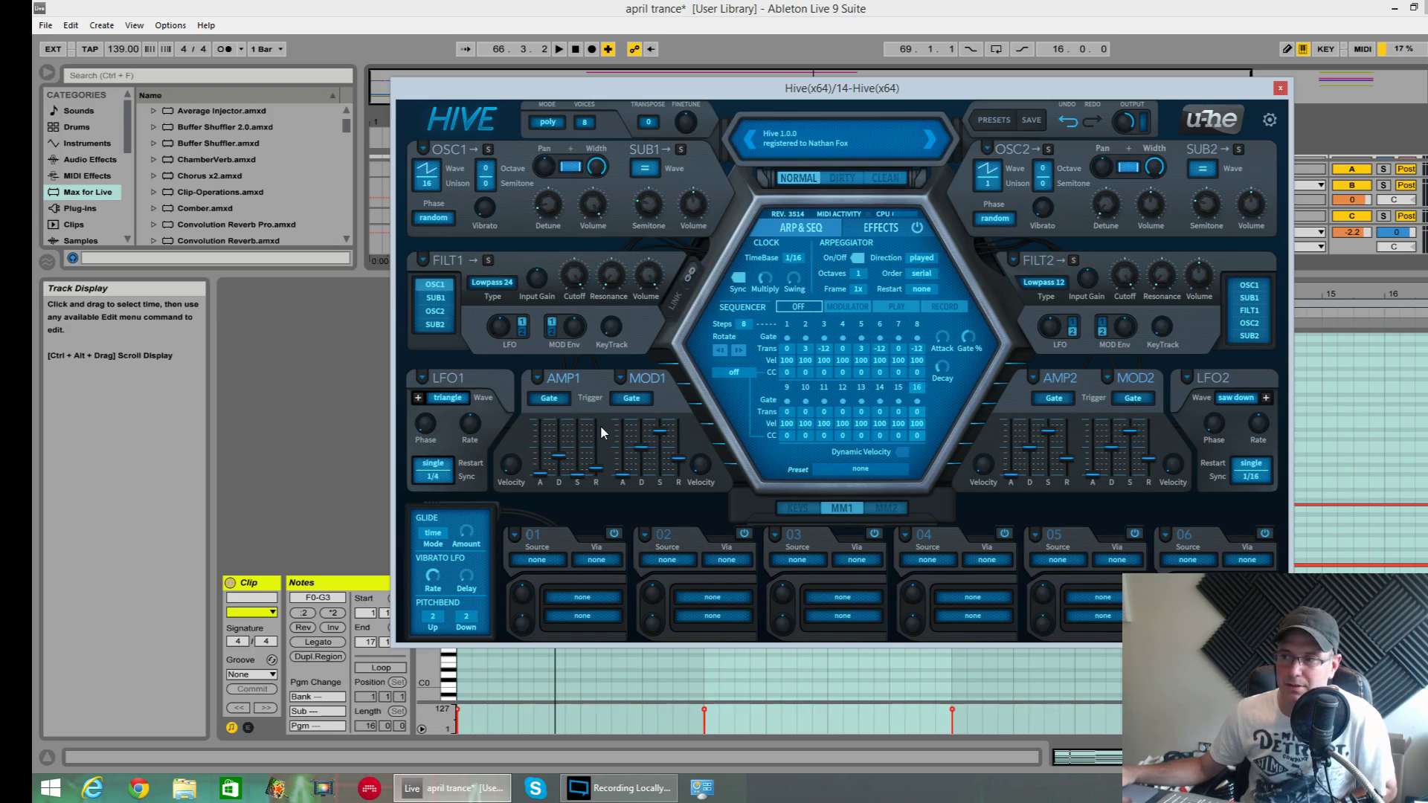
key(space)
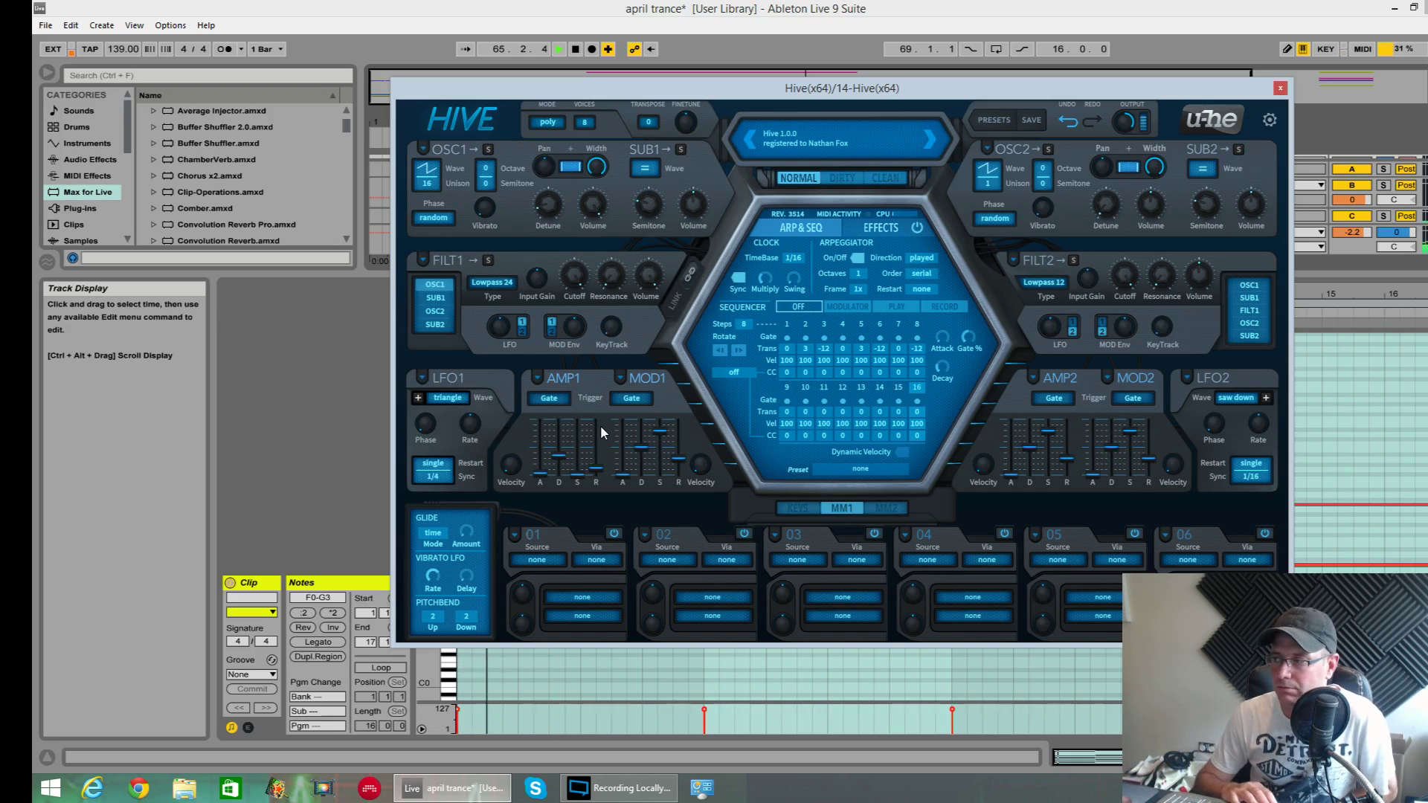
key(space)
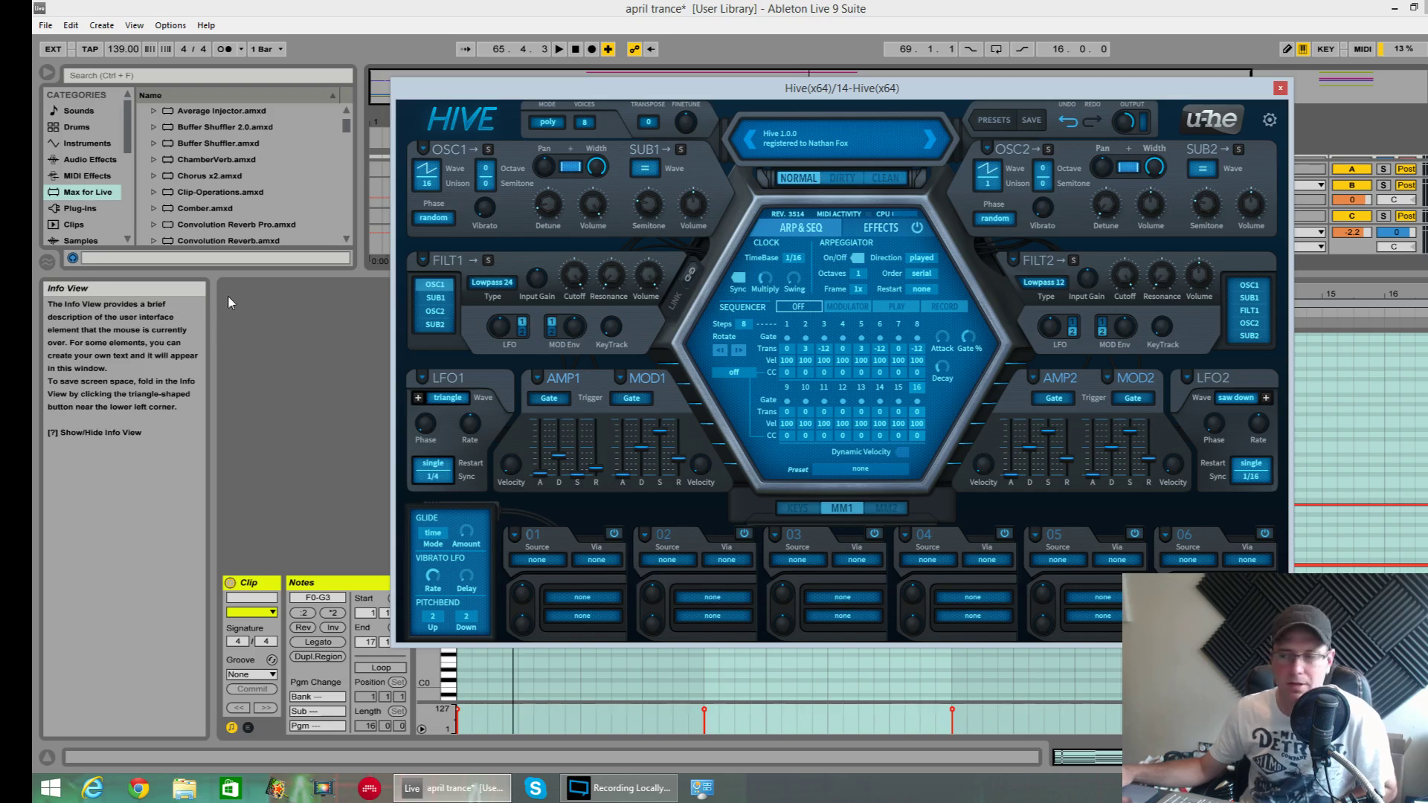
Step: Feed sub oscillator 1 into filter 1 with a Pulse wave and its semitone tuning at 0.00
click(436, 298)
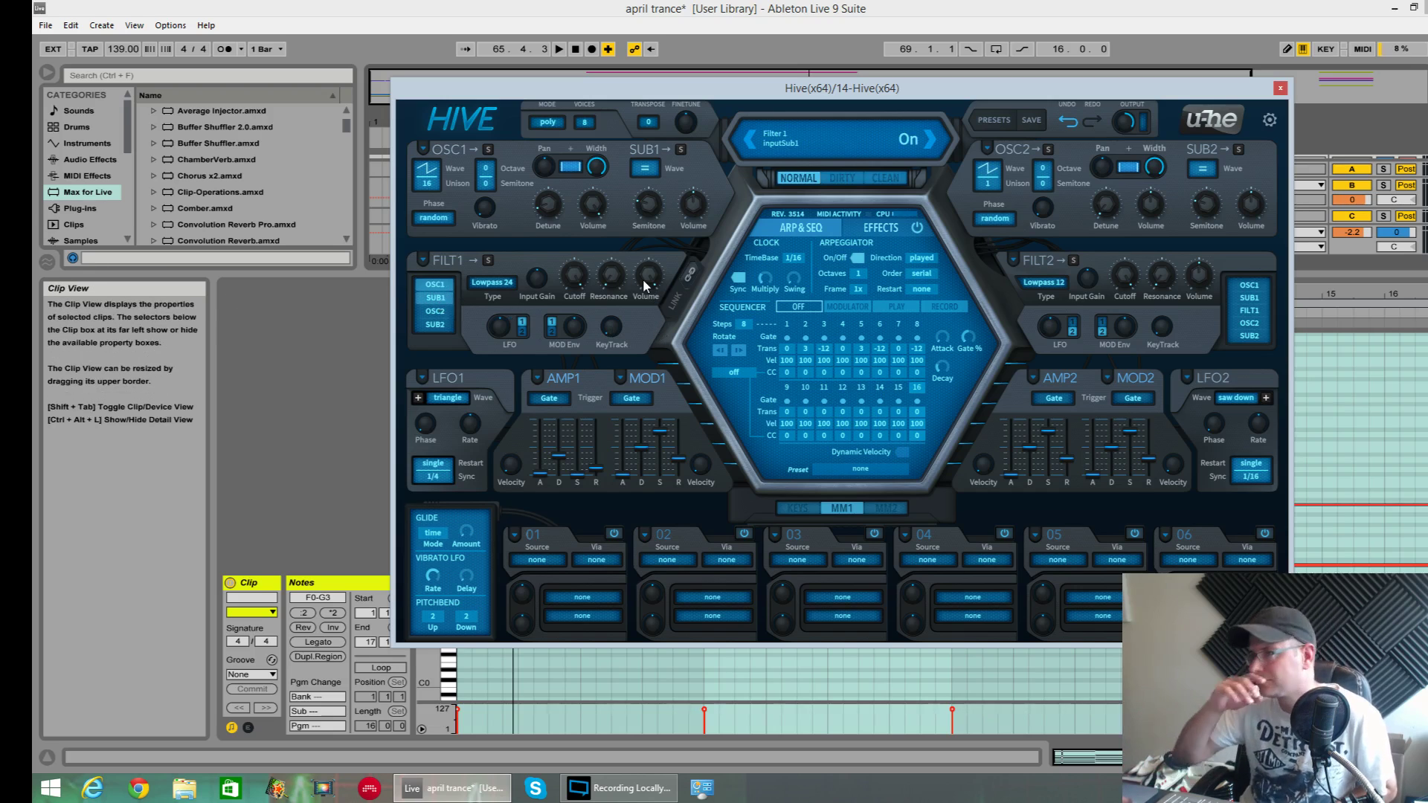
click(645, 168)
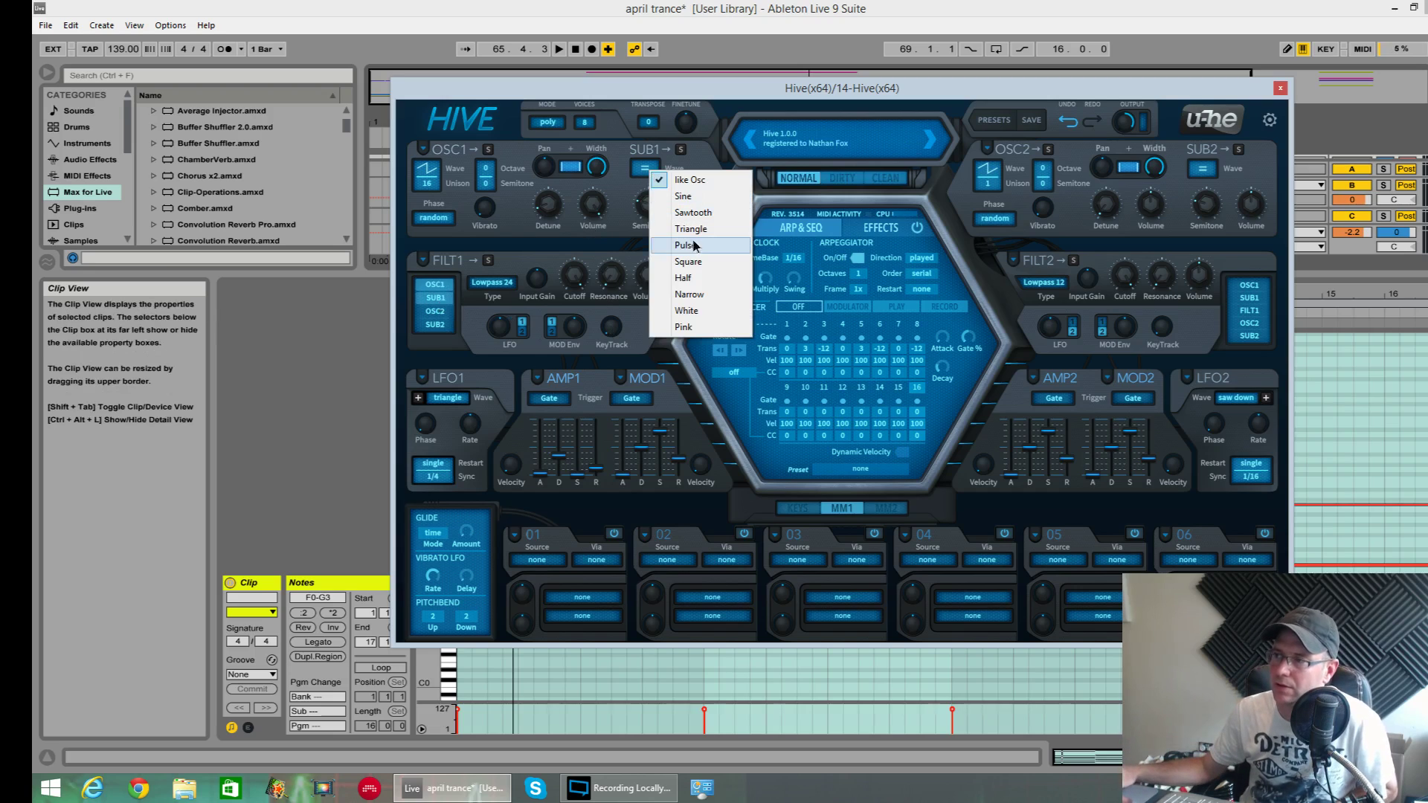
click(680, 252)
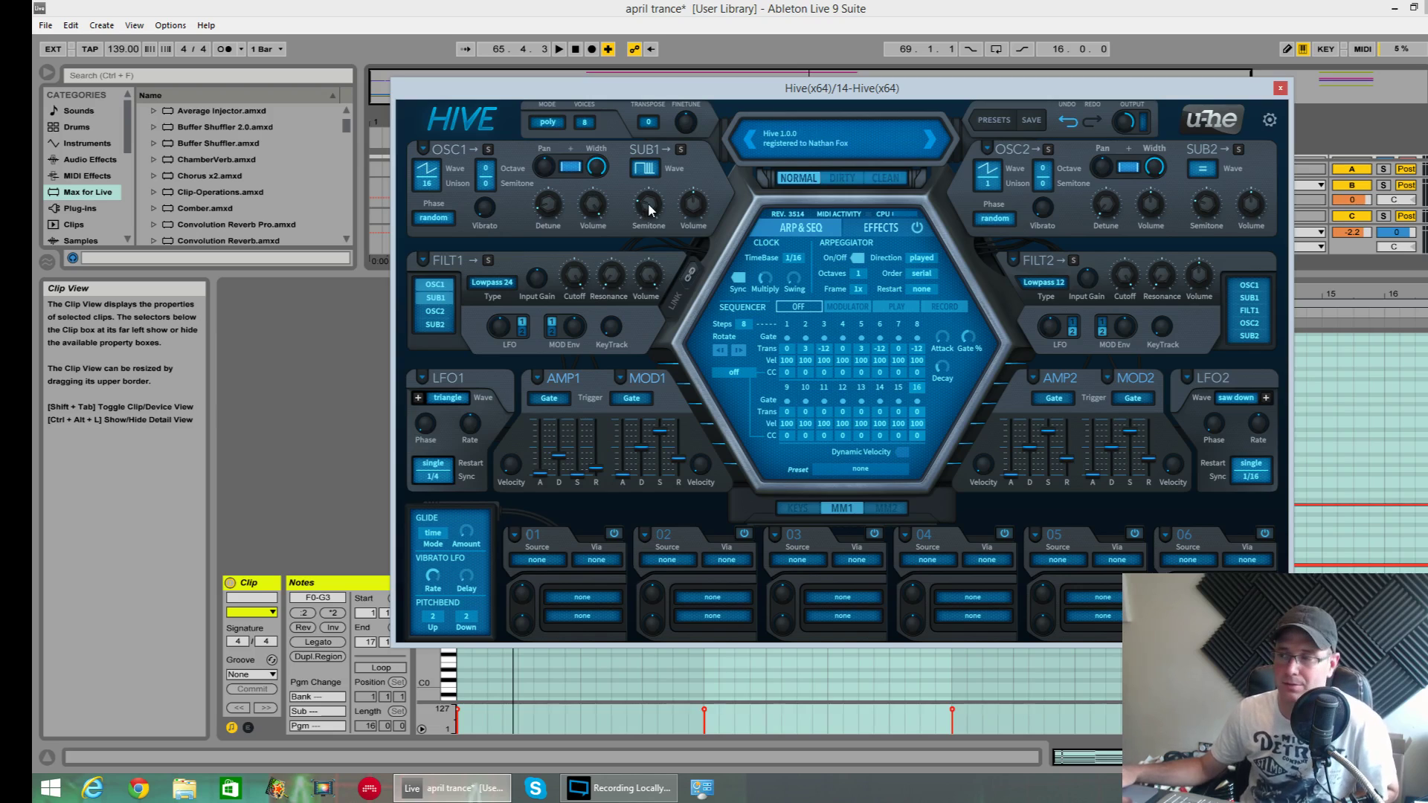
drag(649, 210, 654, 165)
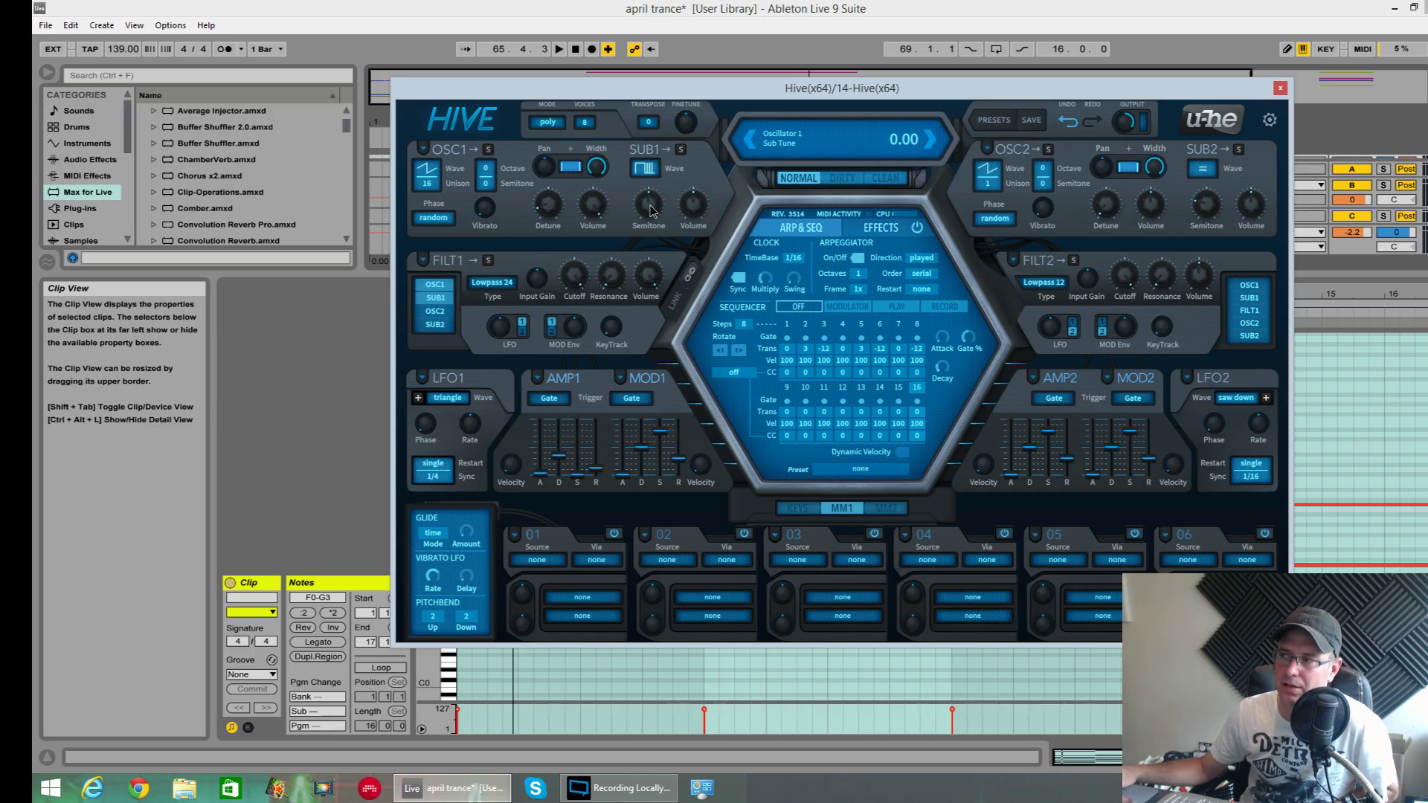
drag(650, 211, 825, 142)
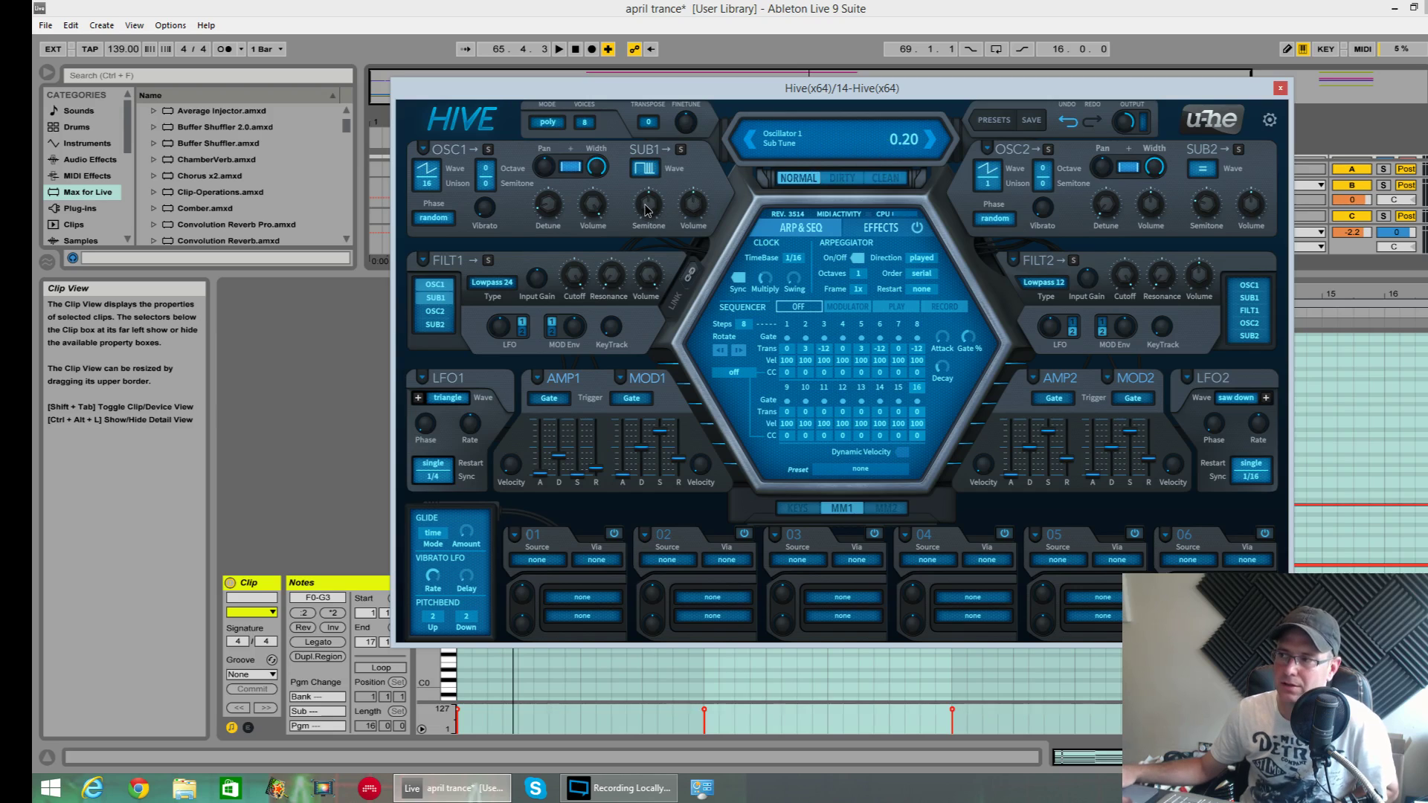
drag(645, 205, 646, 203)
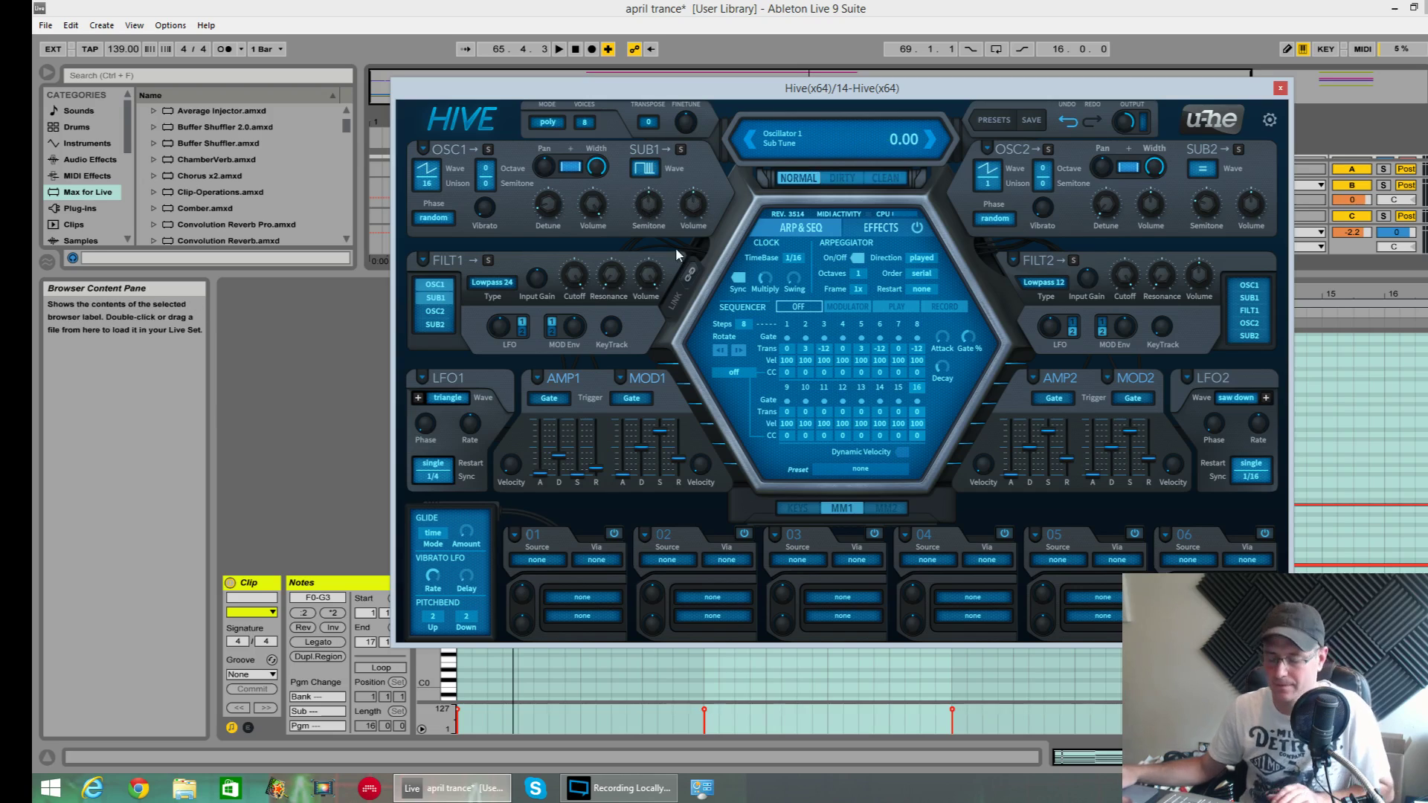
Step: Adjust sub oscillator 1's volume while playing the clip
key(space)
drag(688, 217, 693, 193)
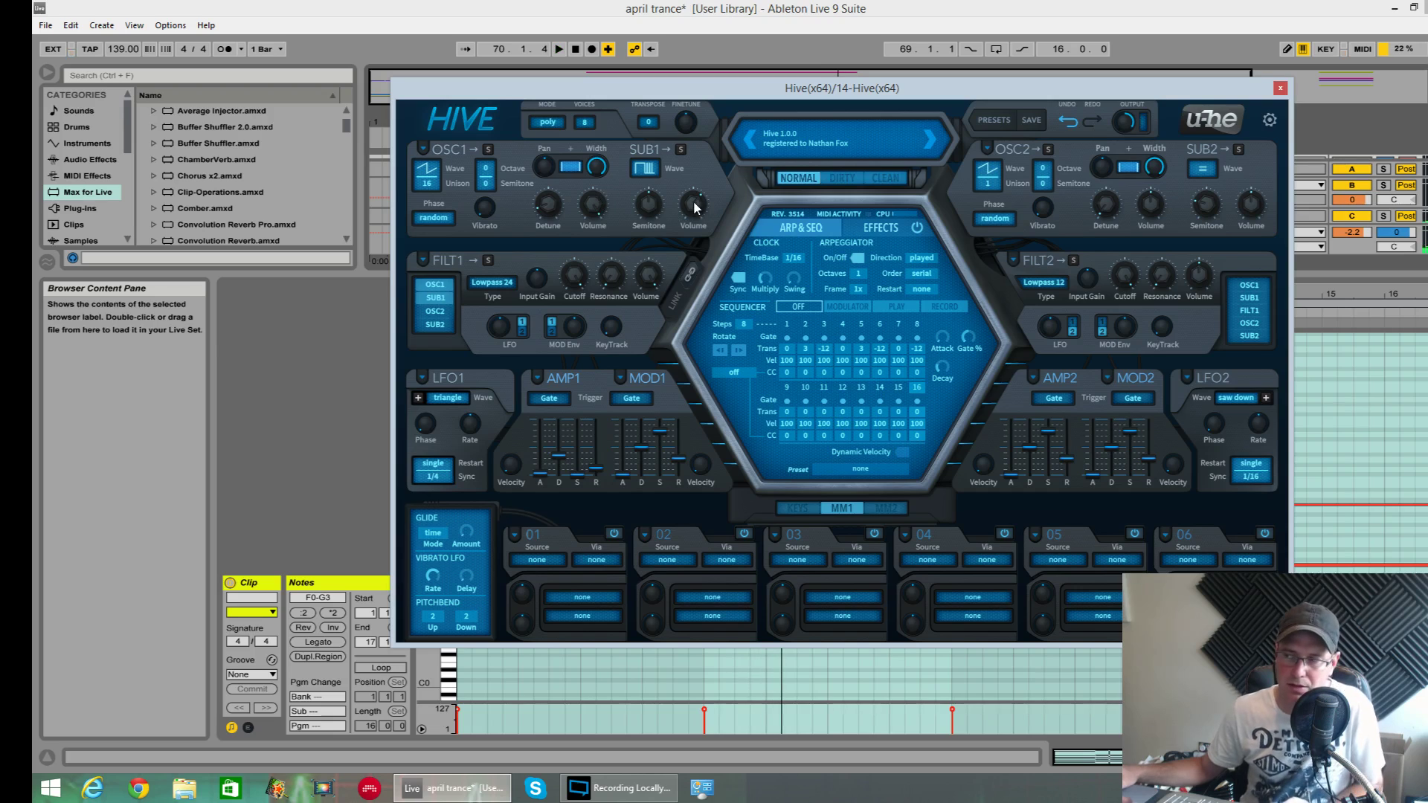
mouse_move(693, 207)
mouse_down()
mouse_move(699, 286)
mouse_move(705, 207)
mouse_up()
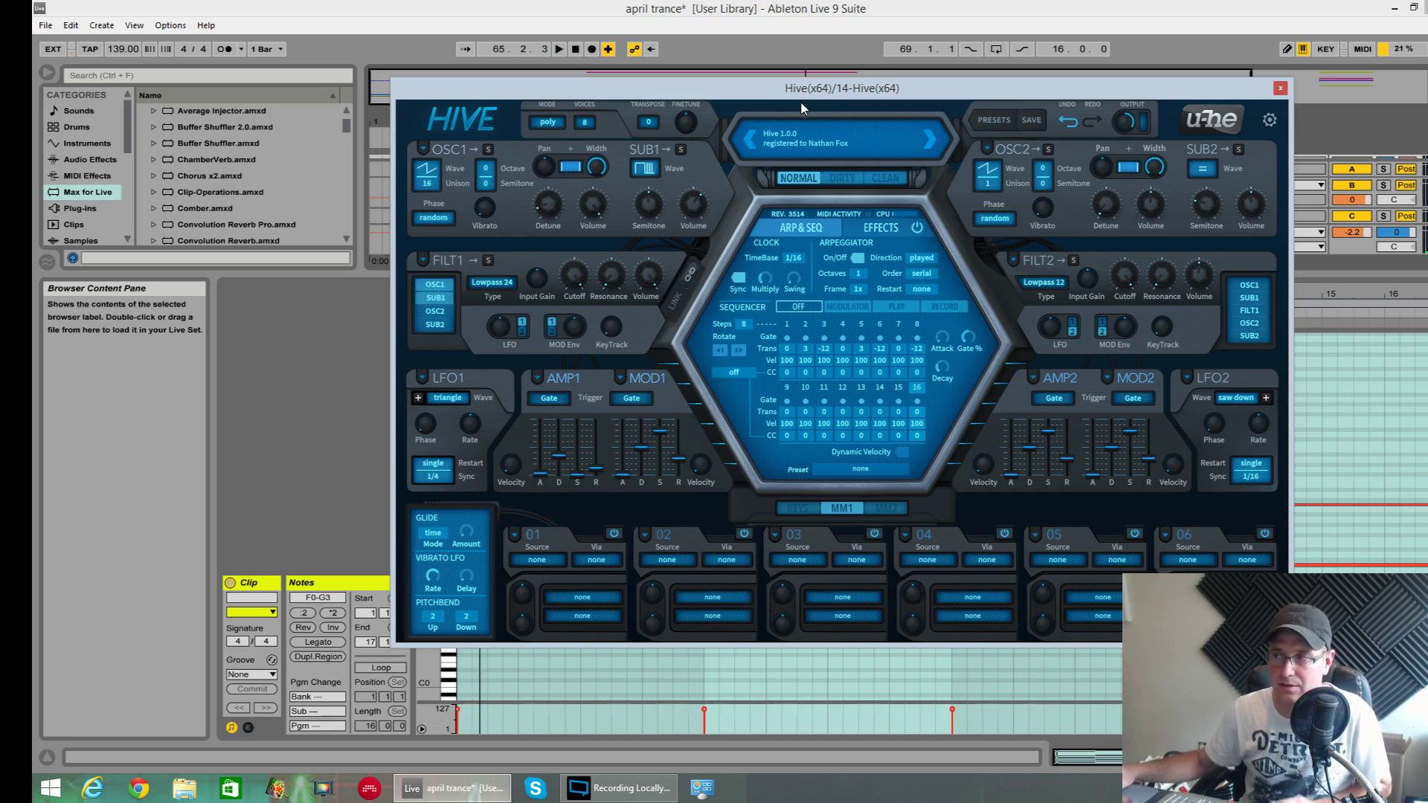
Step: Route oscillator 2 into filter 1 and raise its octave to 1 during playback
drag(966, 97, 910, 222)
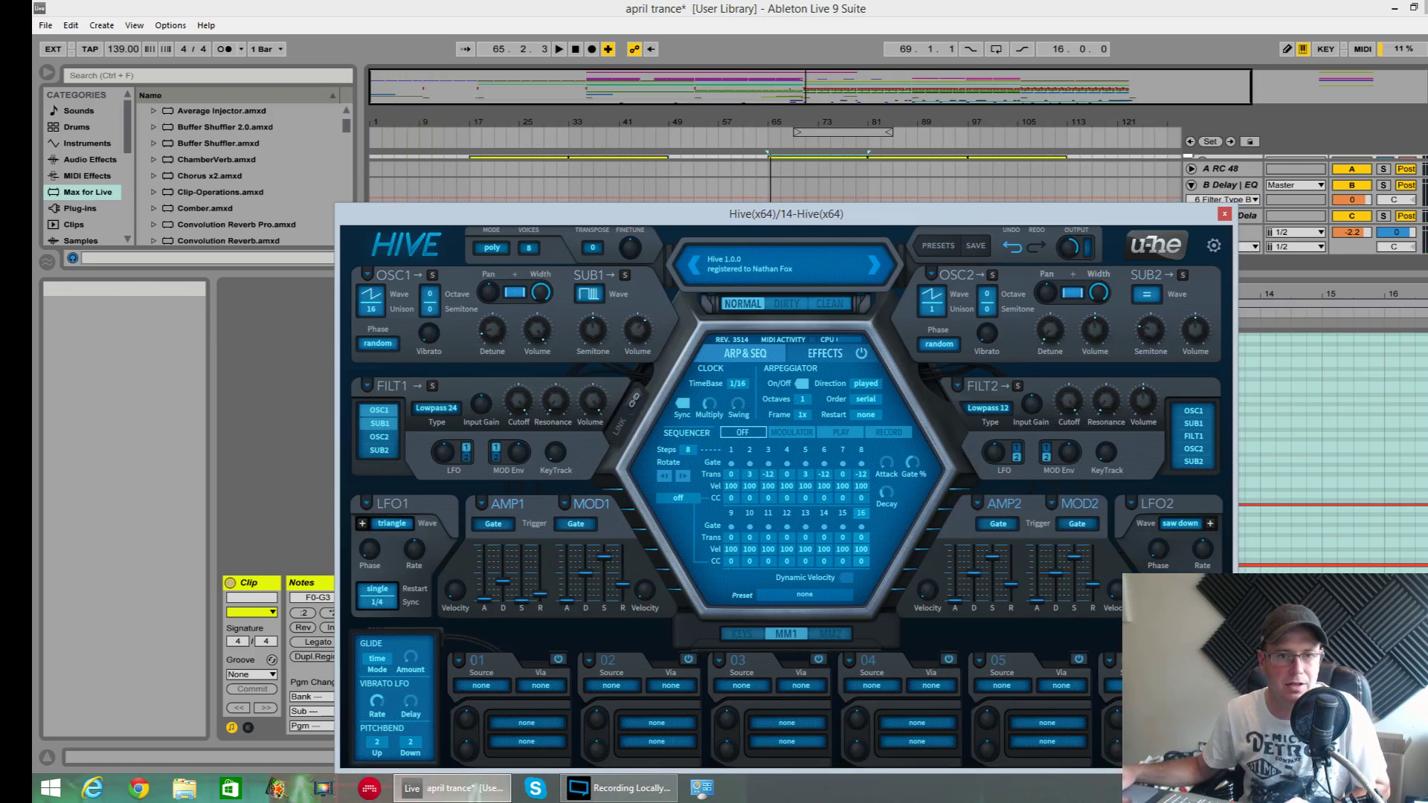
key(space)
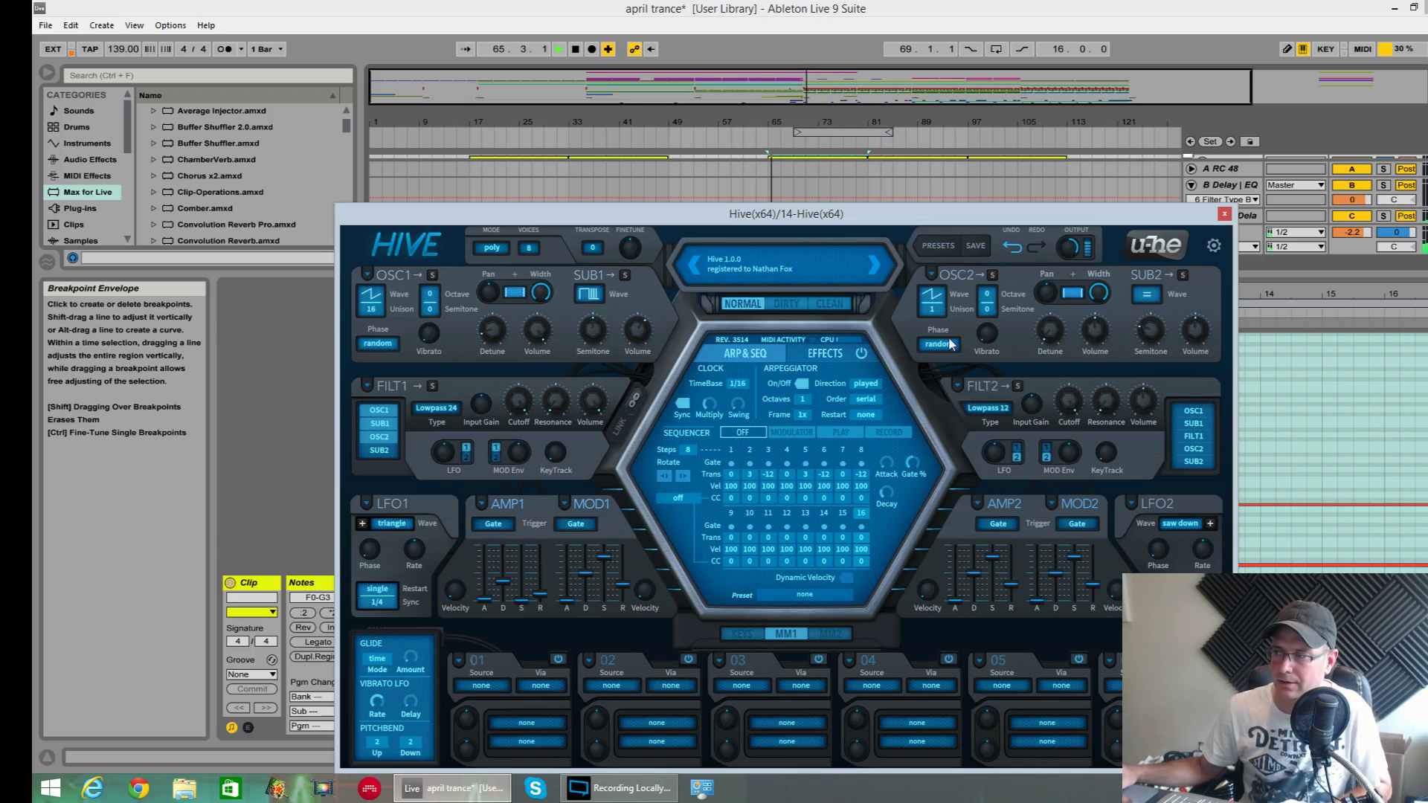
click(987, 294)
click(1017, 318)
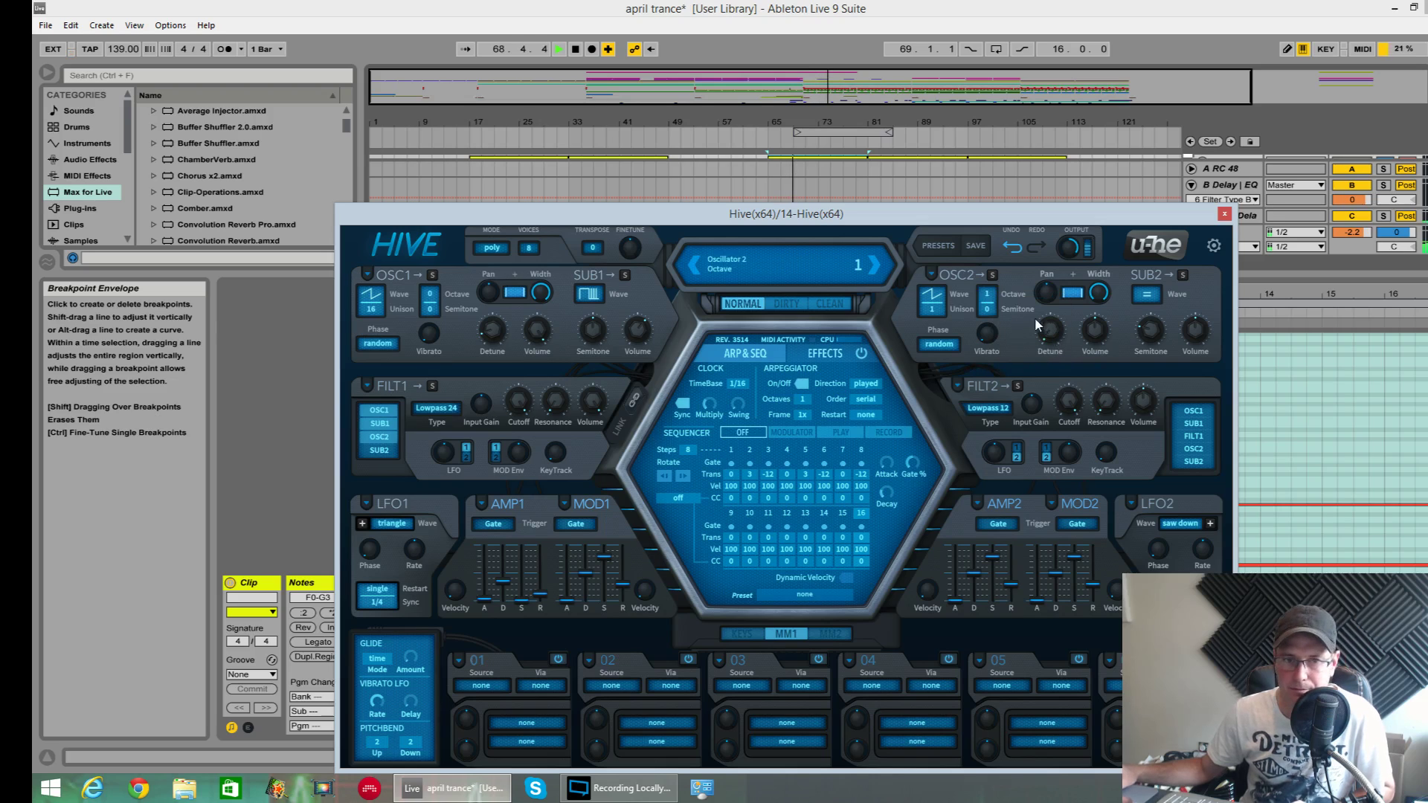
Step: Set oscillator 2's unison to 16 and adjust its detune and volume by ear
click(938, 311)
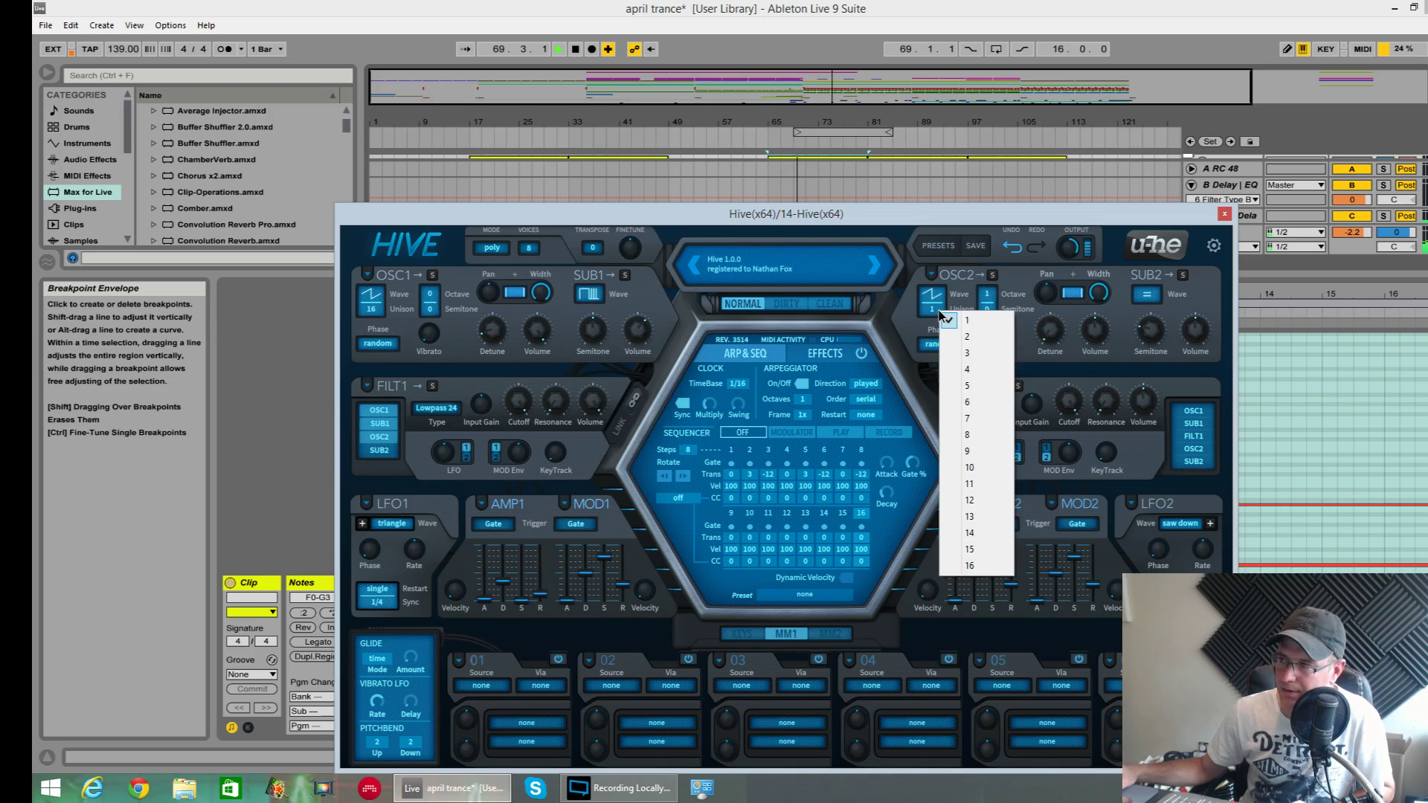
click(979, 567)
drag(1046, 326, 1046, 302)
drag(1106, 340, 1055, 335)
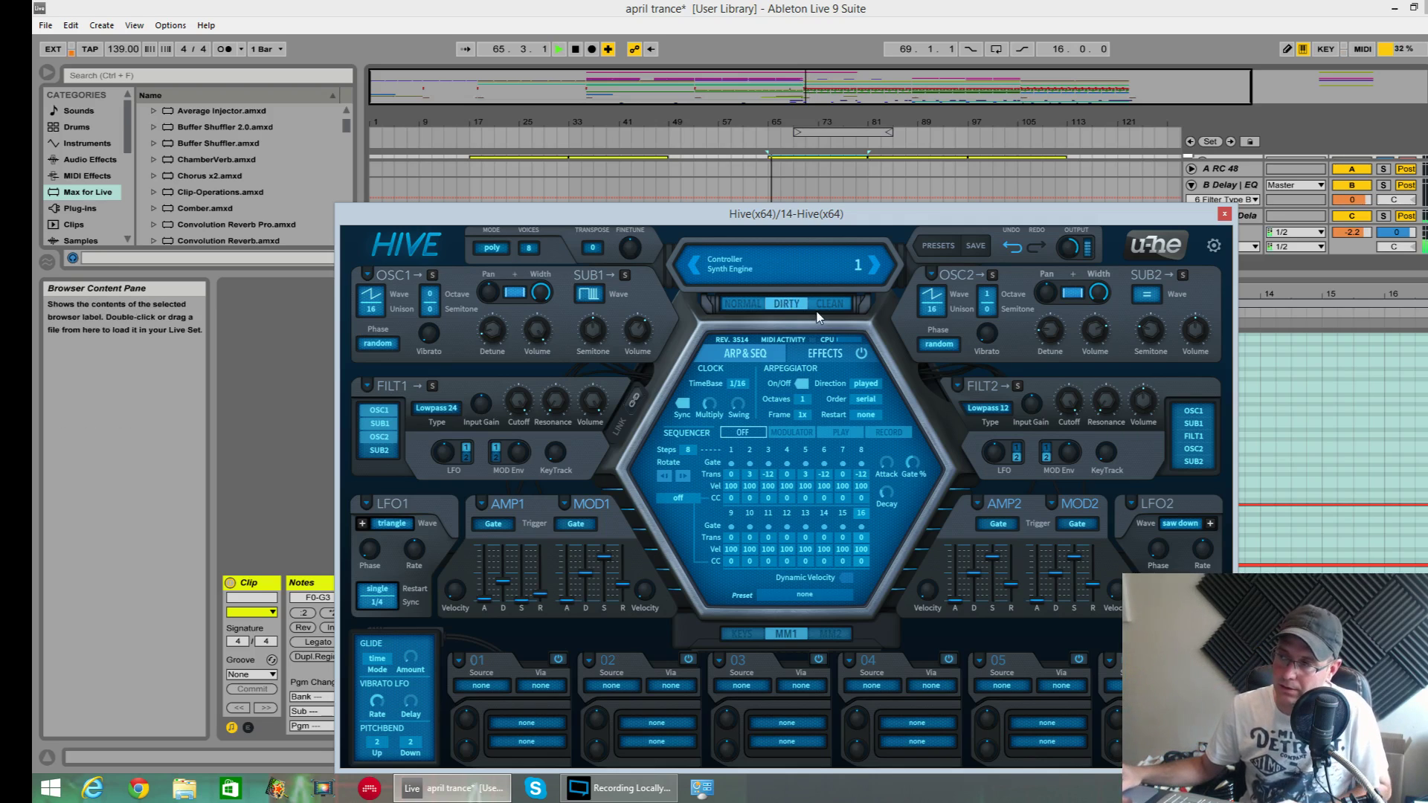
Step: Return the synth engine from Dirty to Normal and audition the sound
click(769, 304)
click(748, 305)
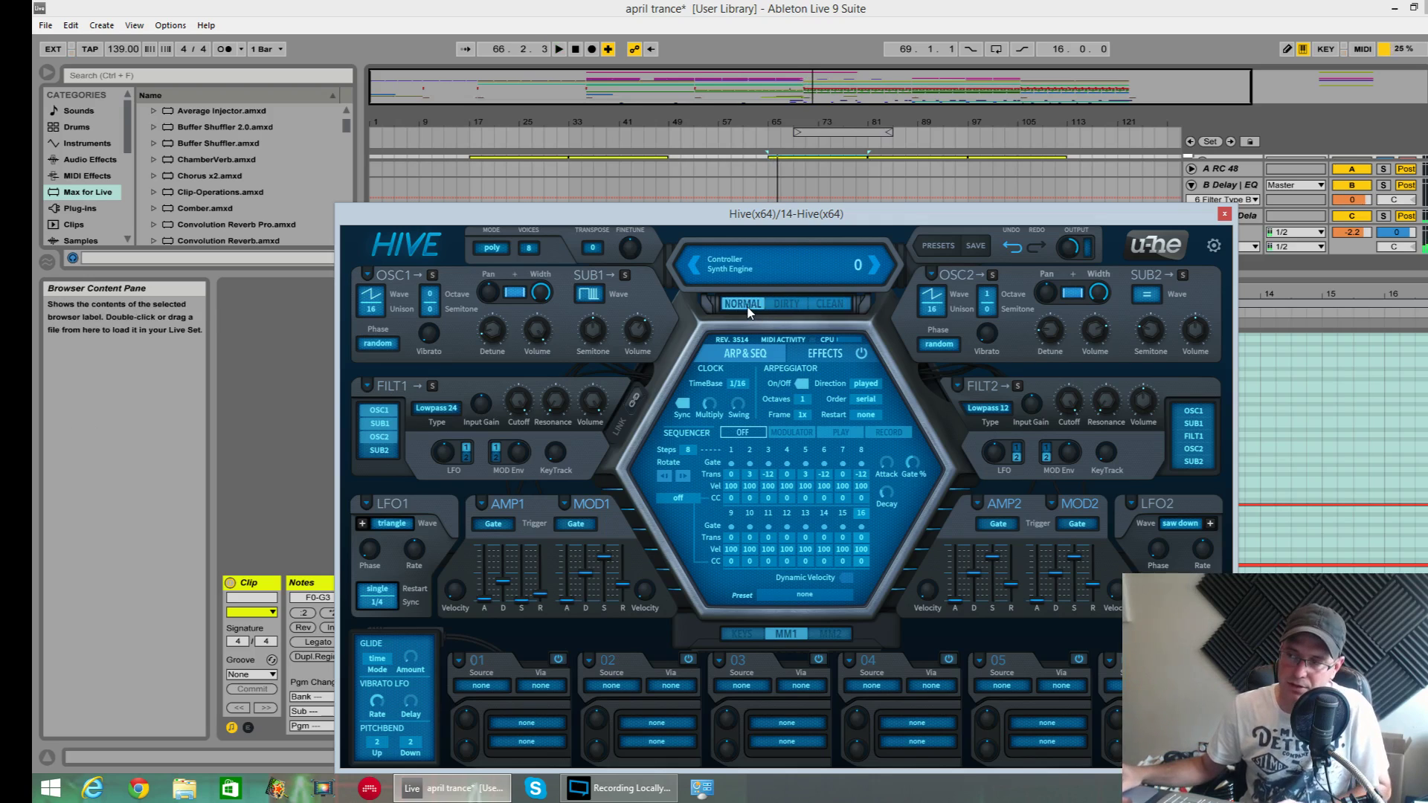
drag(809, 214, 744, 113)
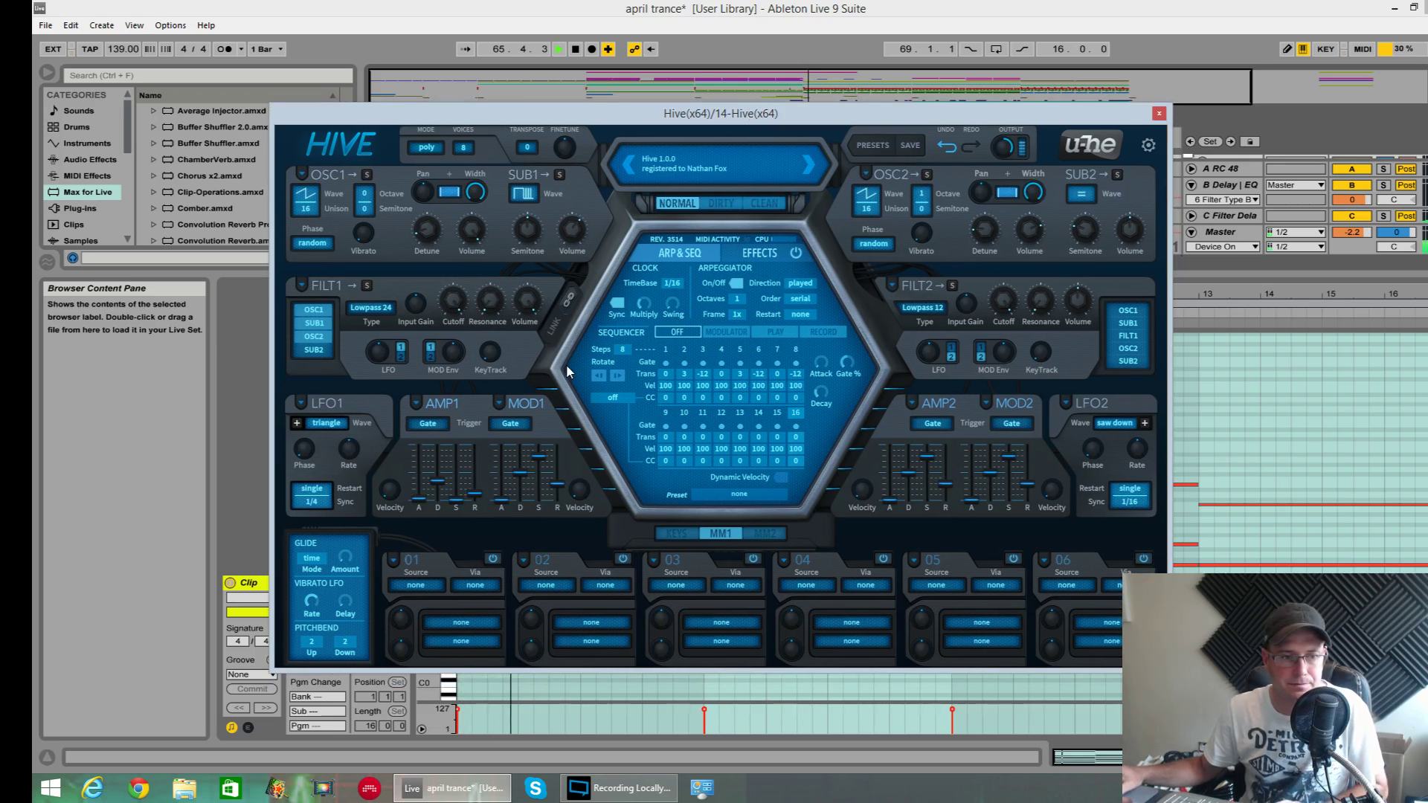
key(space)
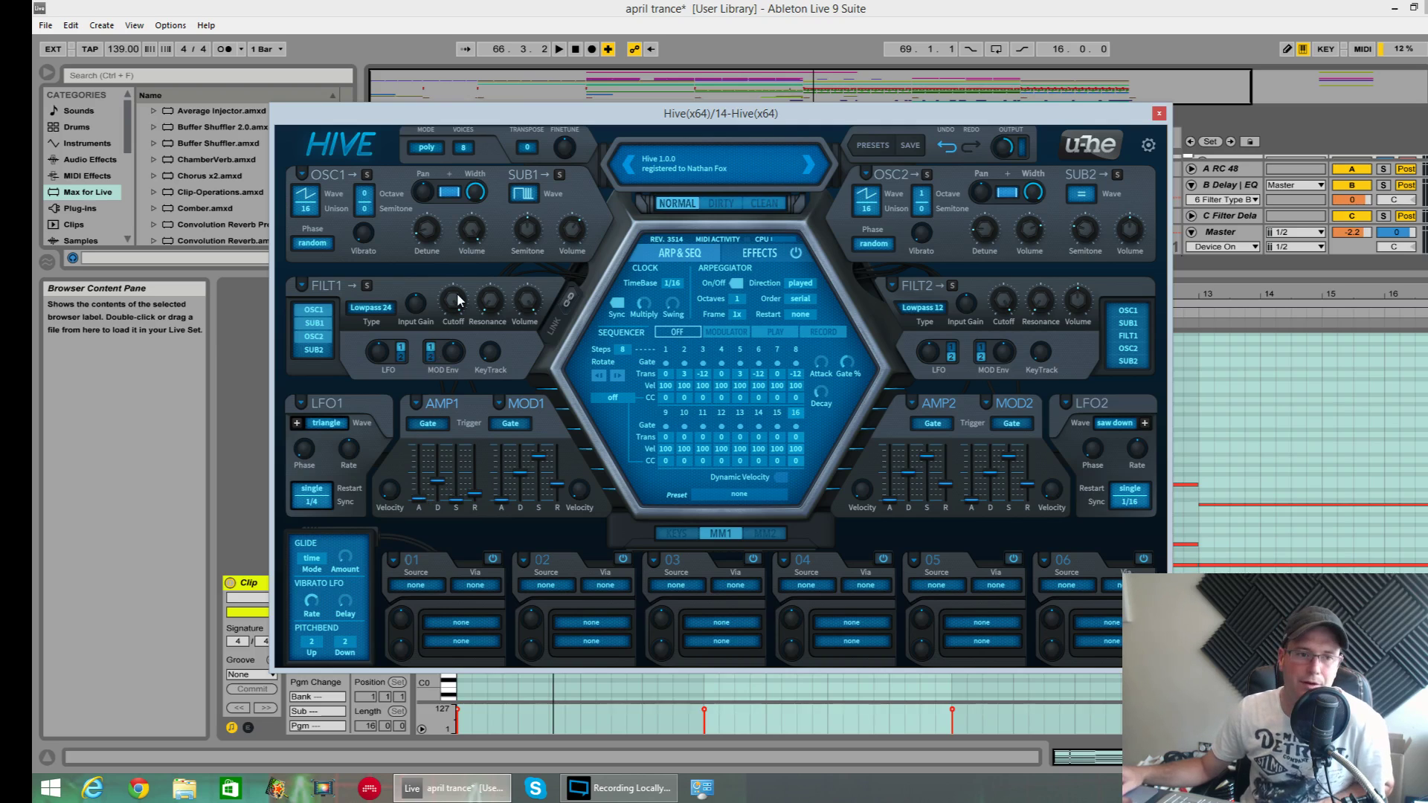
Step: Lower filter 1's cutoff and set its mod envelope depth to 84.00
drag(459, 300, 462, 444)
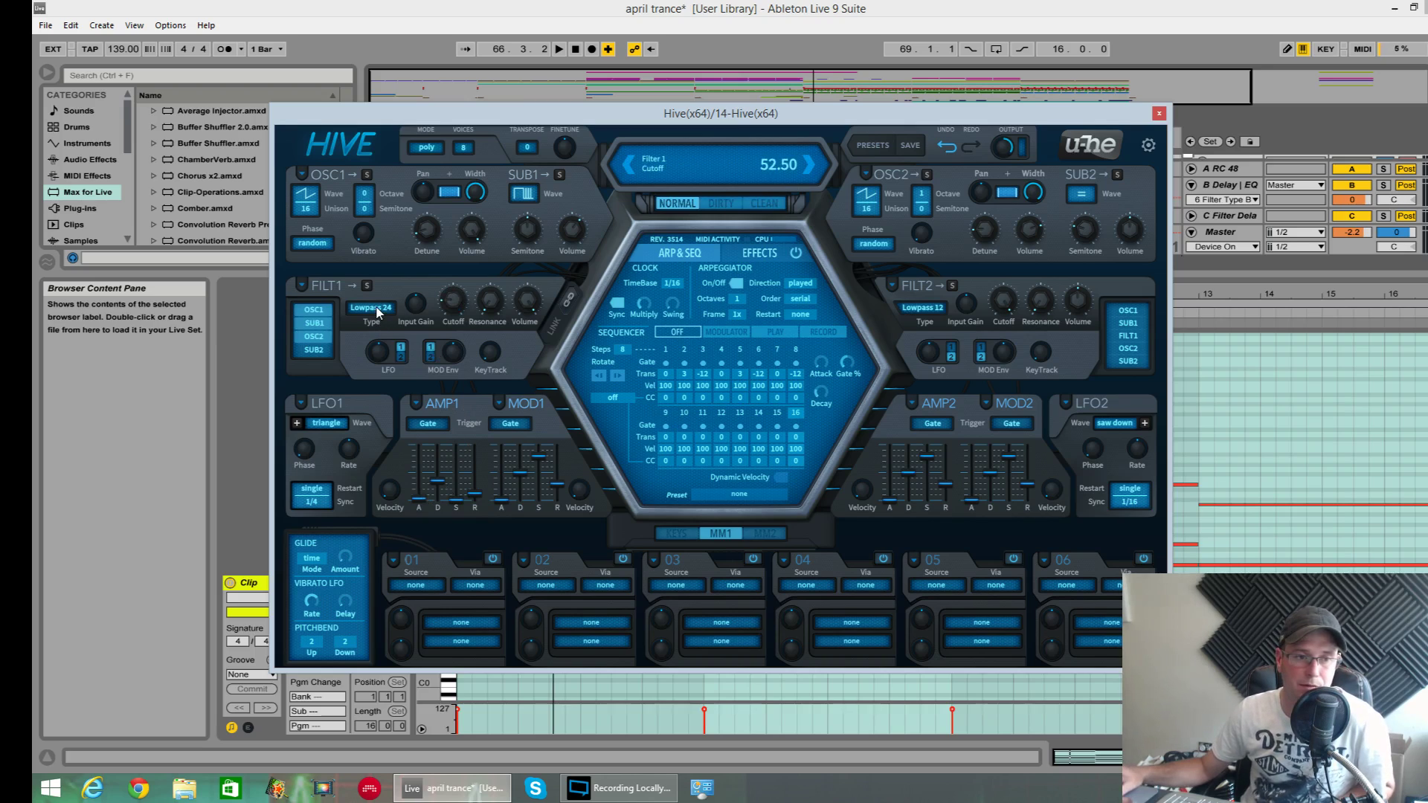
drag(450, 306, 447, 315)
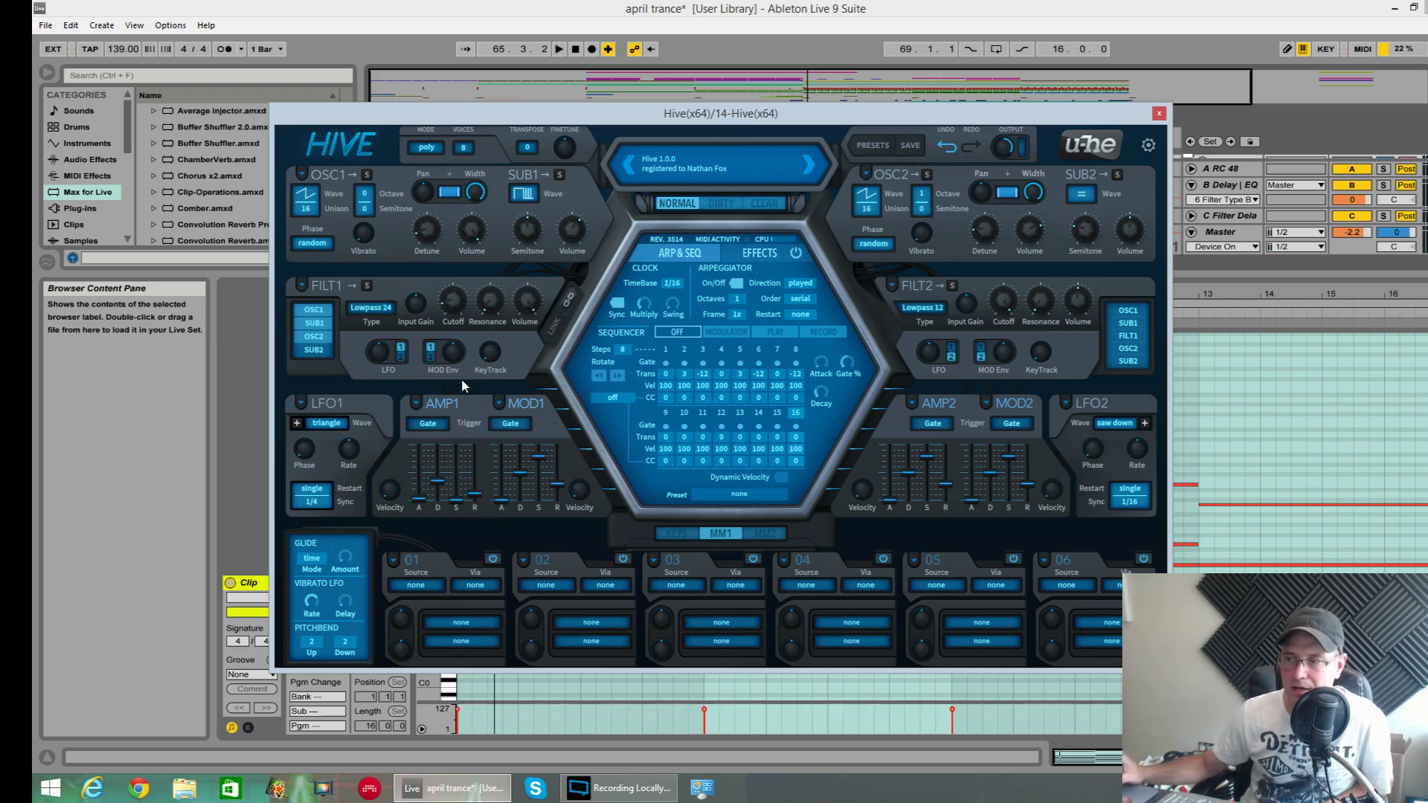
drag(452, 364, 452, 335)
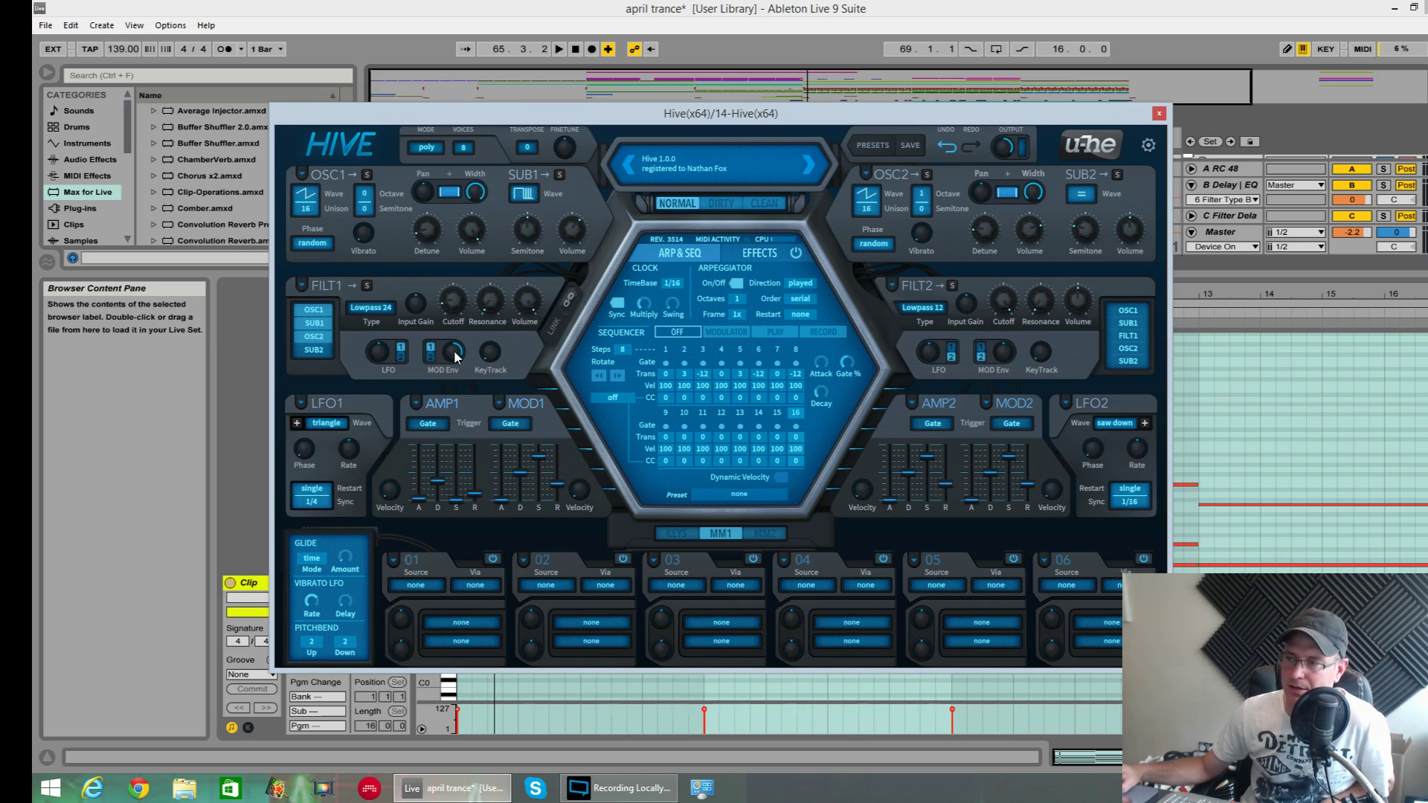
drag(453, 351, 452, 355)
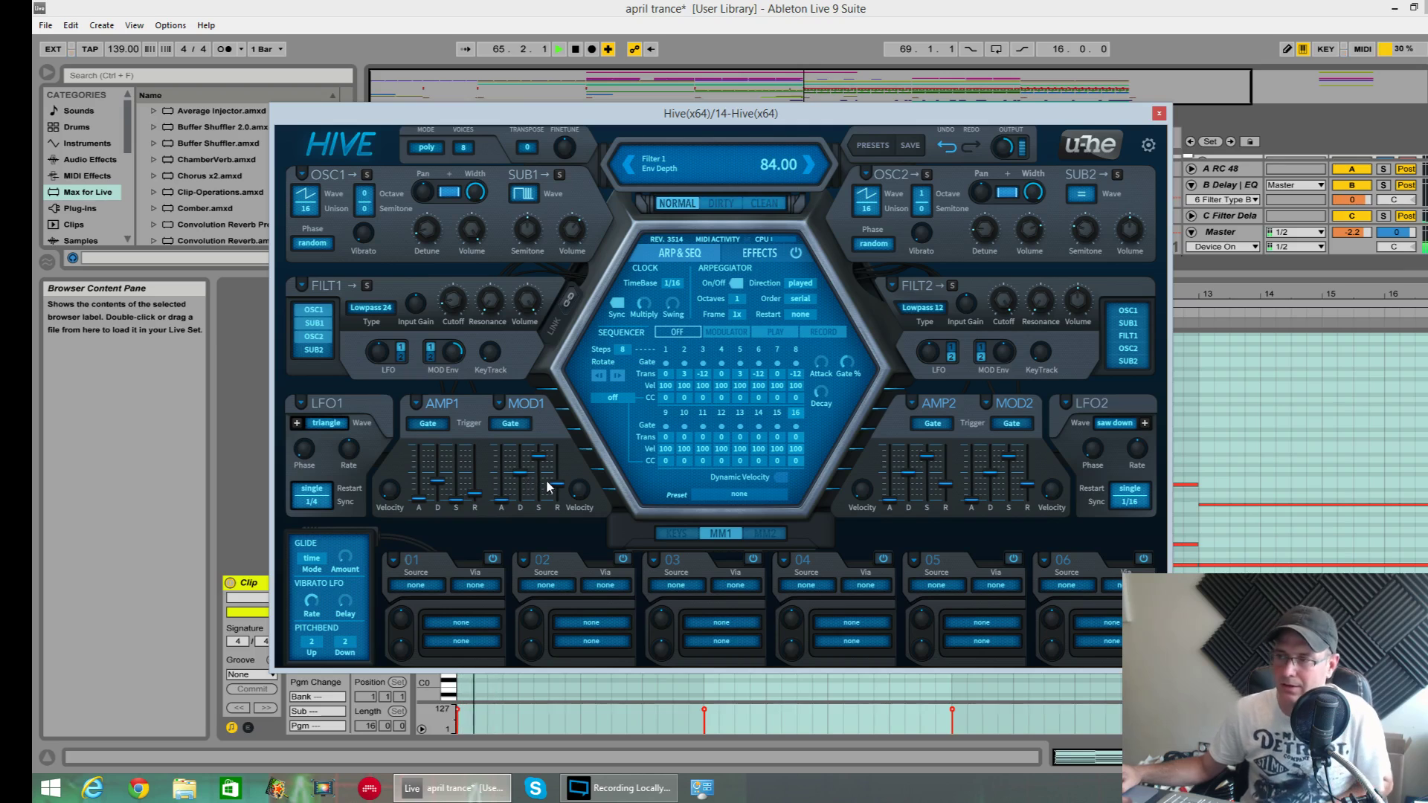
Step: Drop mod envelope 1's sustain to minimum and set its decay to 48.00 during playback
click(536, 459)
mouse_move(537, 459)
mouse_down()
mouse_move(528, 476)
mouse_move(541, 482)
mouse_up()
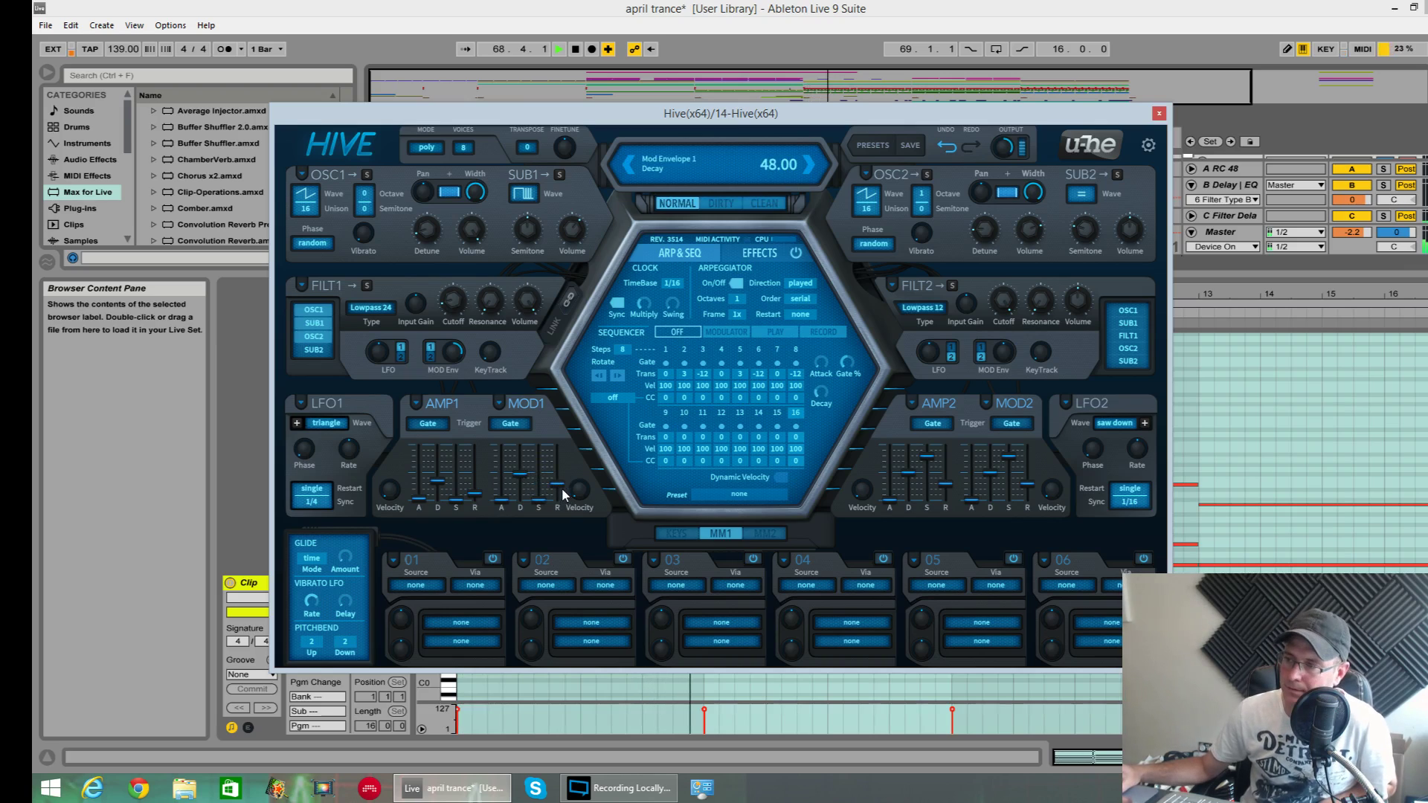
click(559, 485)
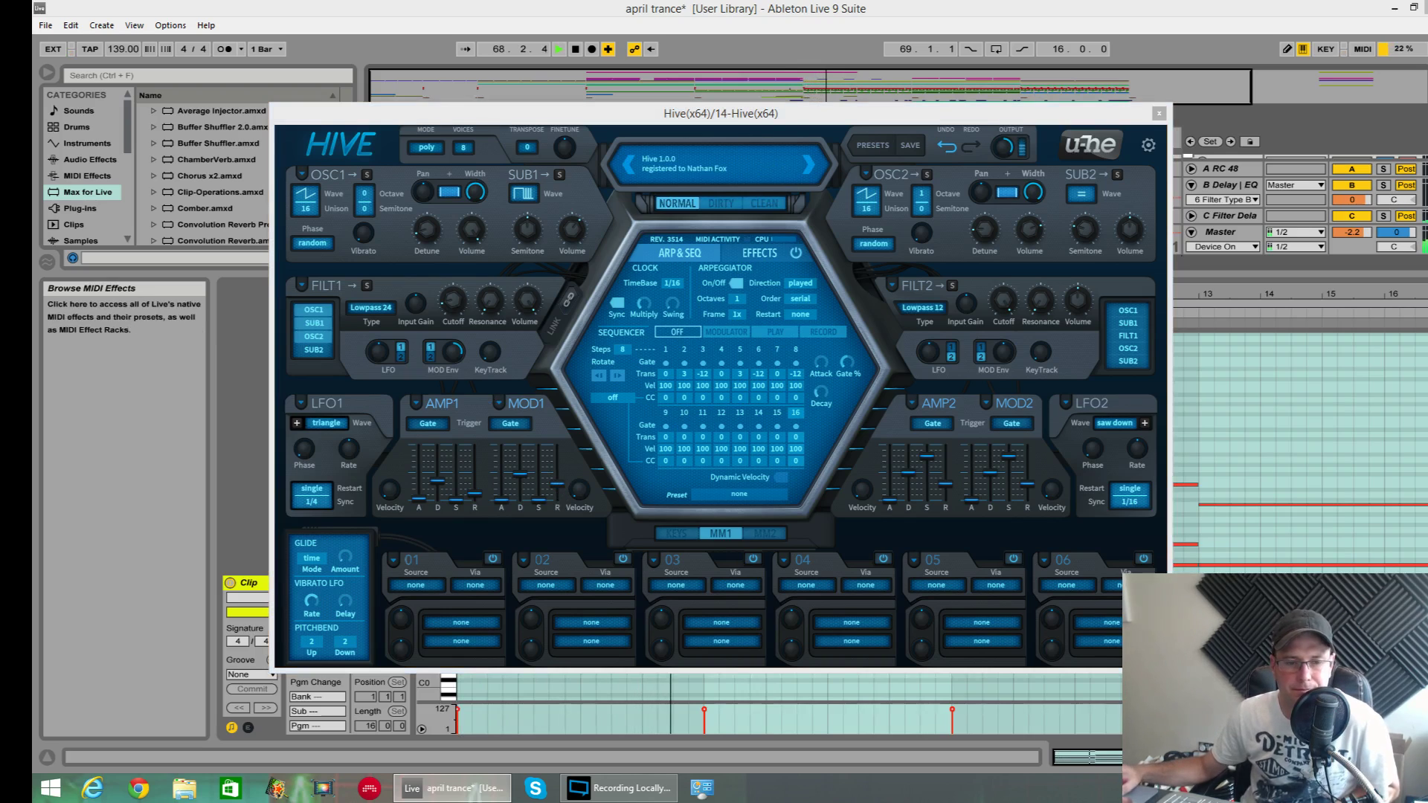
Step: Show Hive's effects and turn on the Classic chorus
click(748, 252)
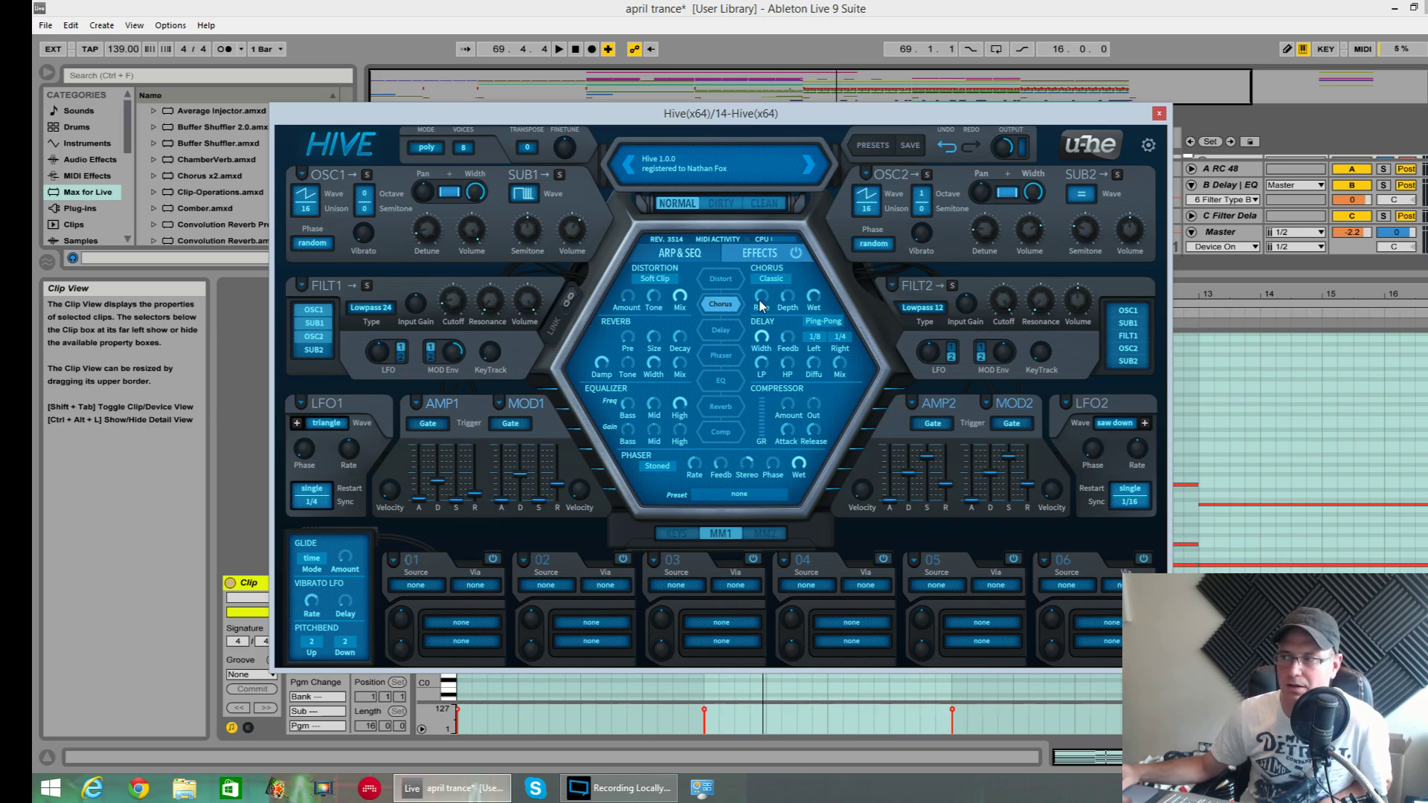
drag(762, 306, 816, 420)
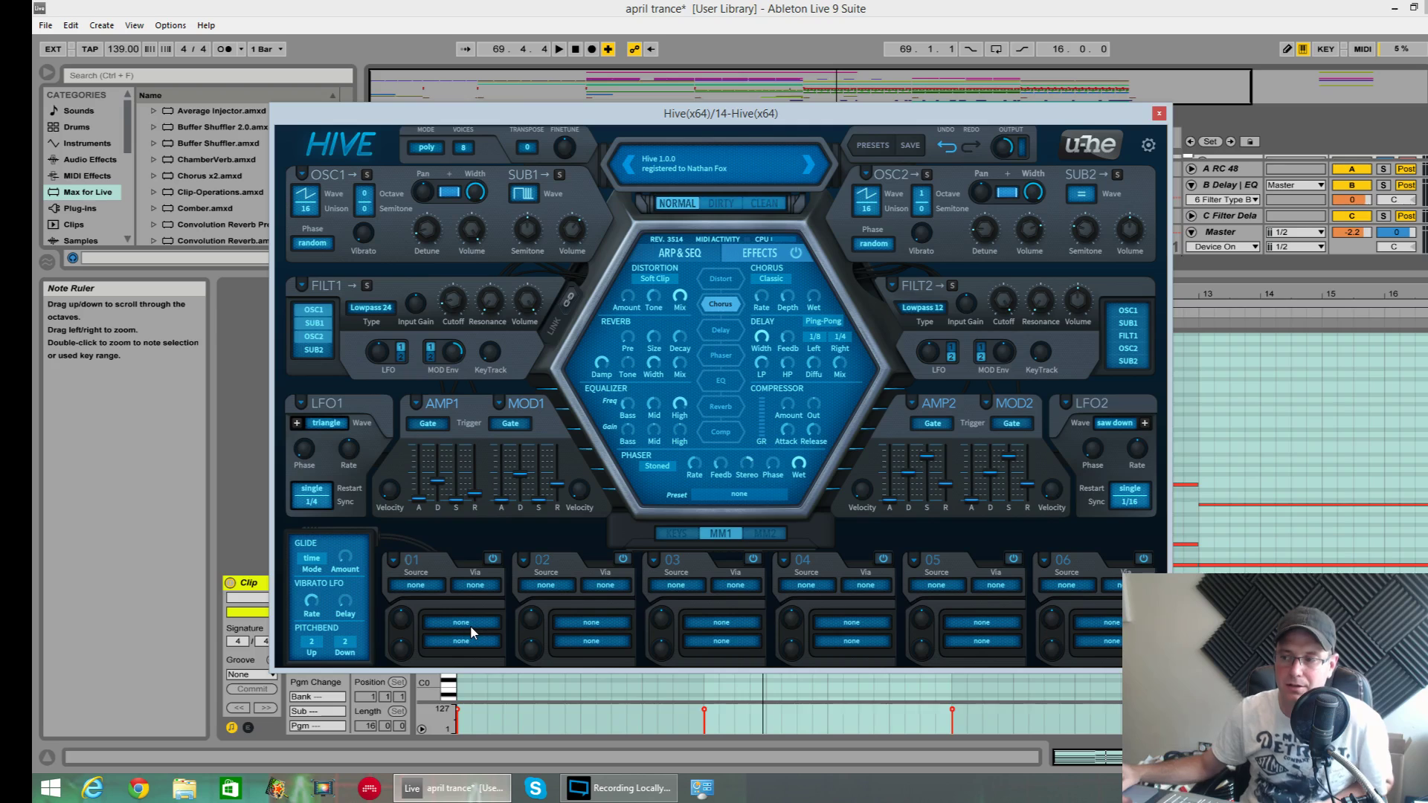
Step: Route Mod1 to the Chorus Wet level in the first modulation matrix slot
drag(462, 624, 813, 297)
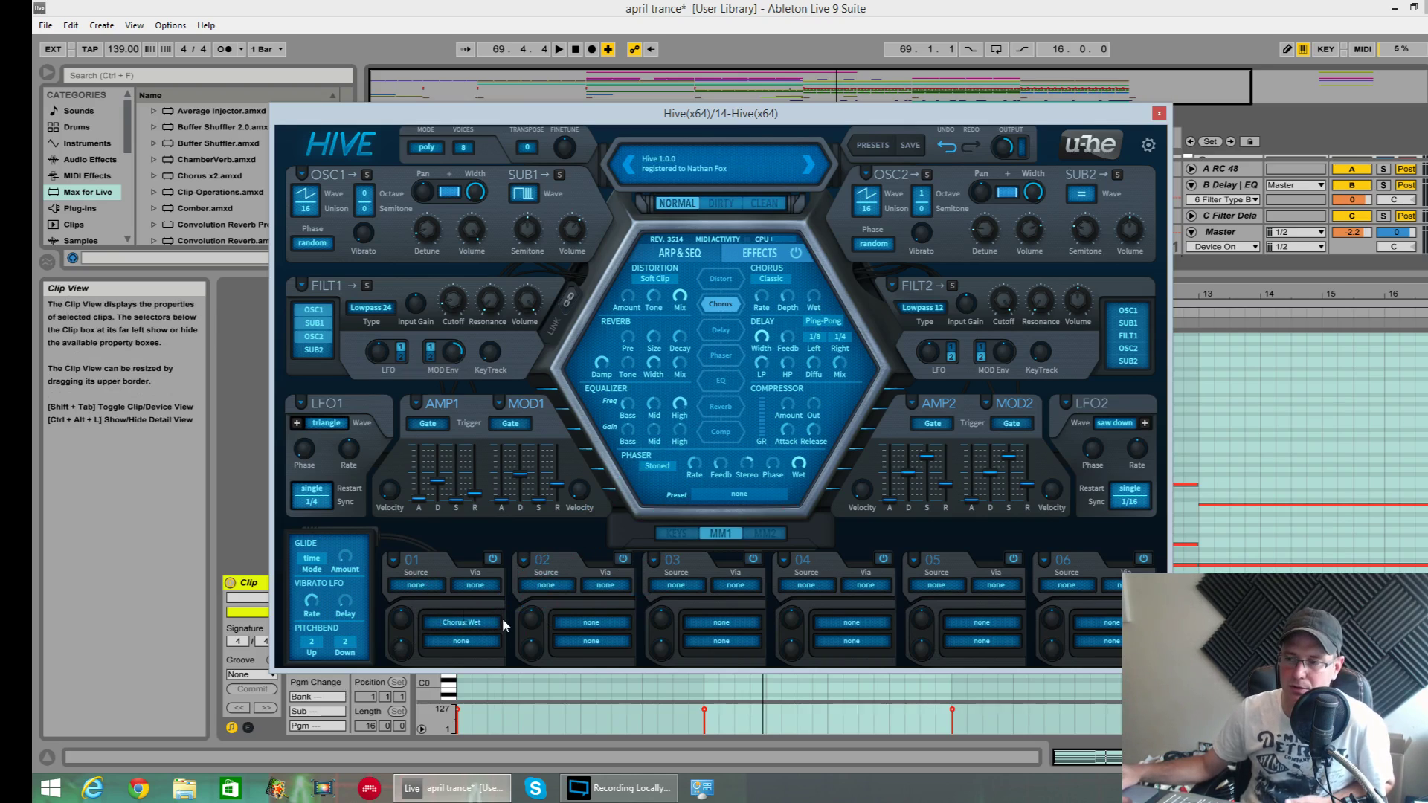
click(422, 584)
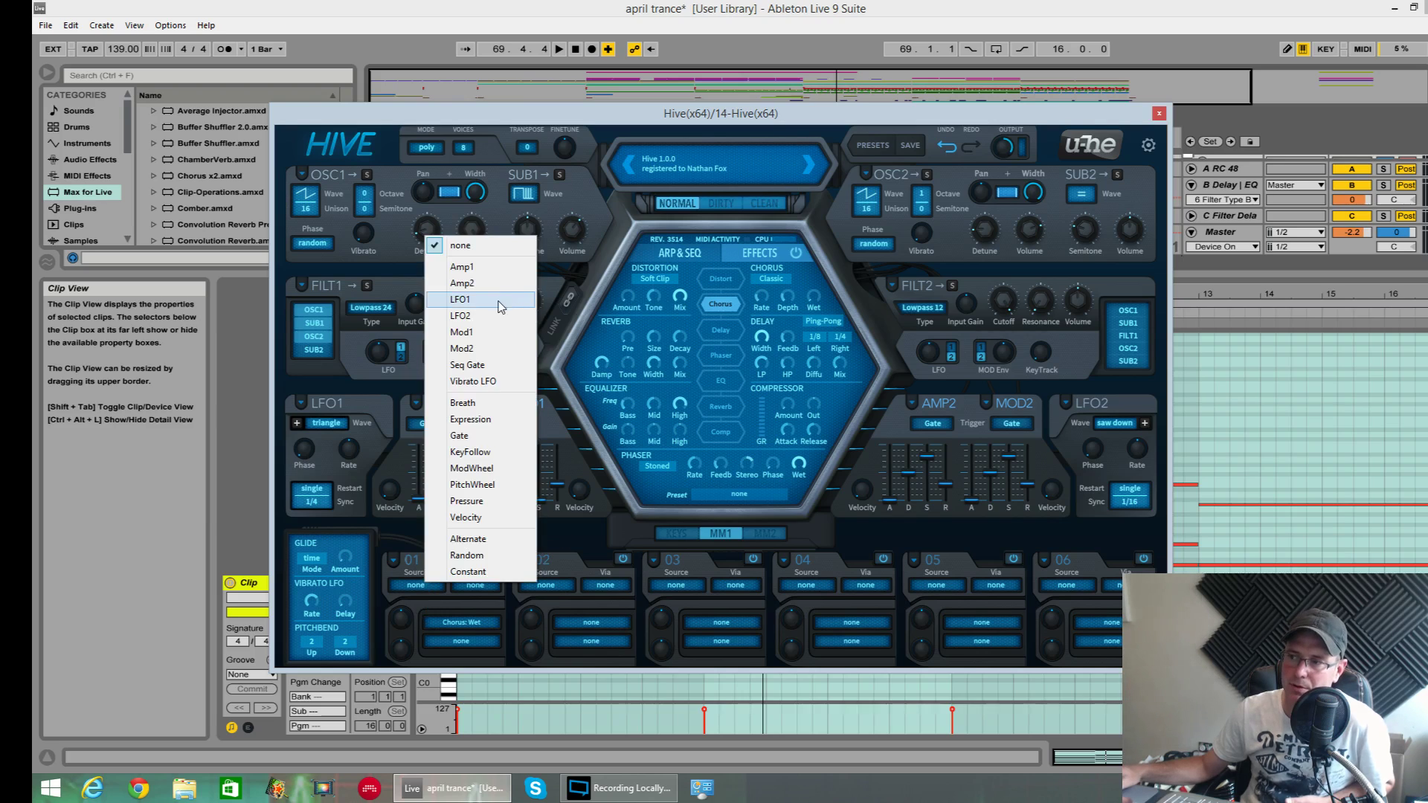
click(476, 333)
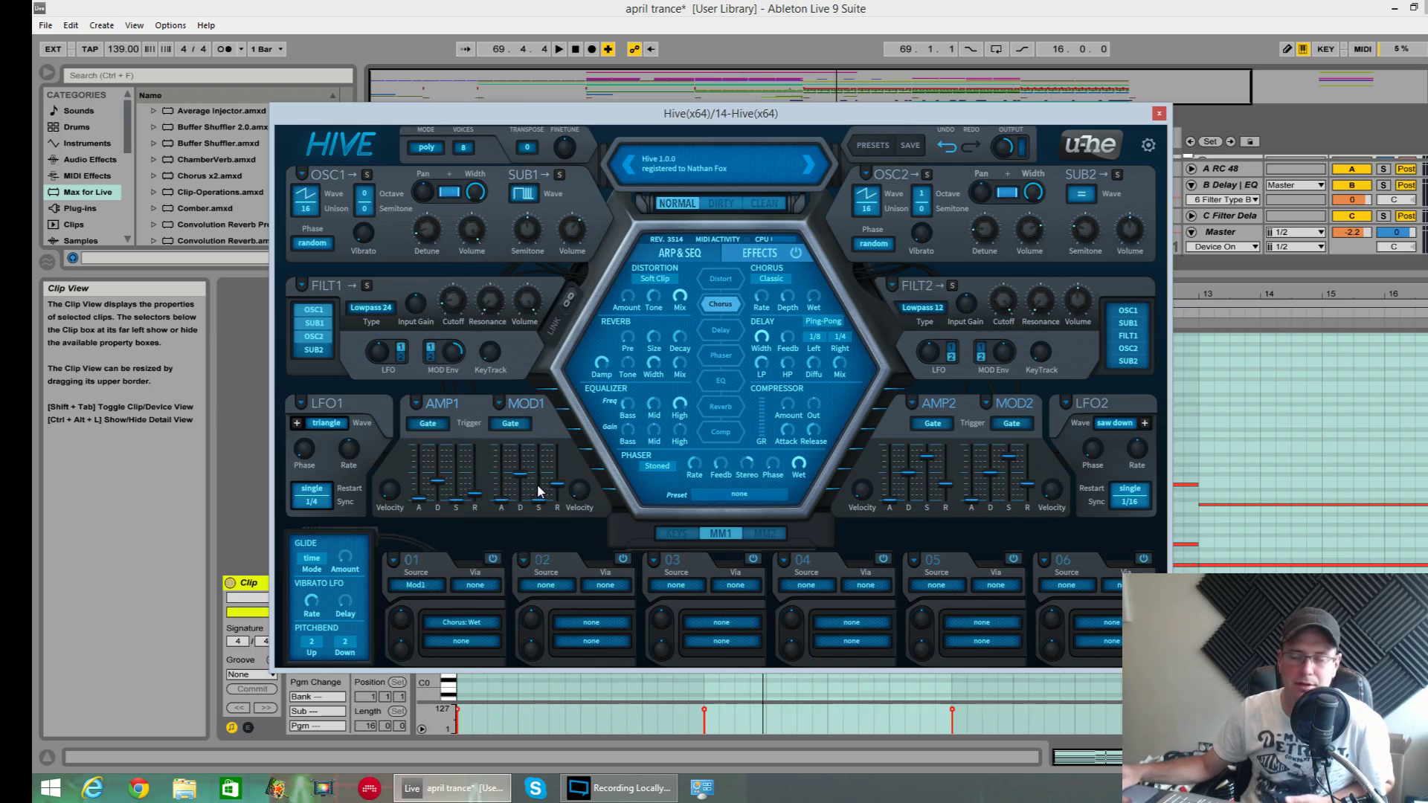
Step: Set mod envelope 1's decay to 44.00 and the main output to 184.00 during playback
key(space)
mouse_move(520, 475)
mouse_down()
mouse_move(526, 502)
mouse_move(529, 482)
mouse_up()
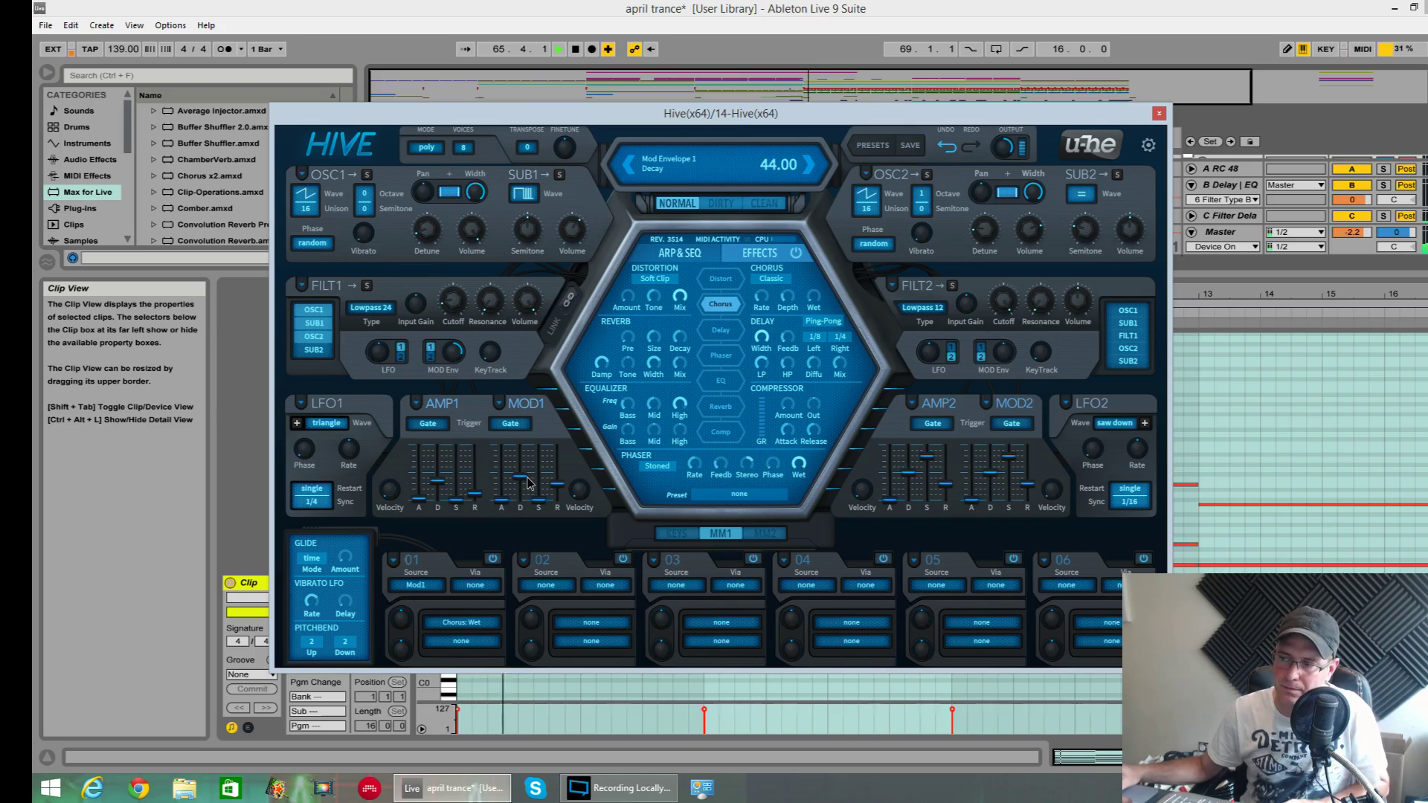
click(995, 152)
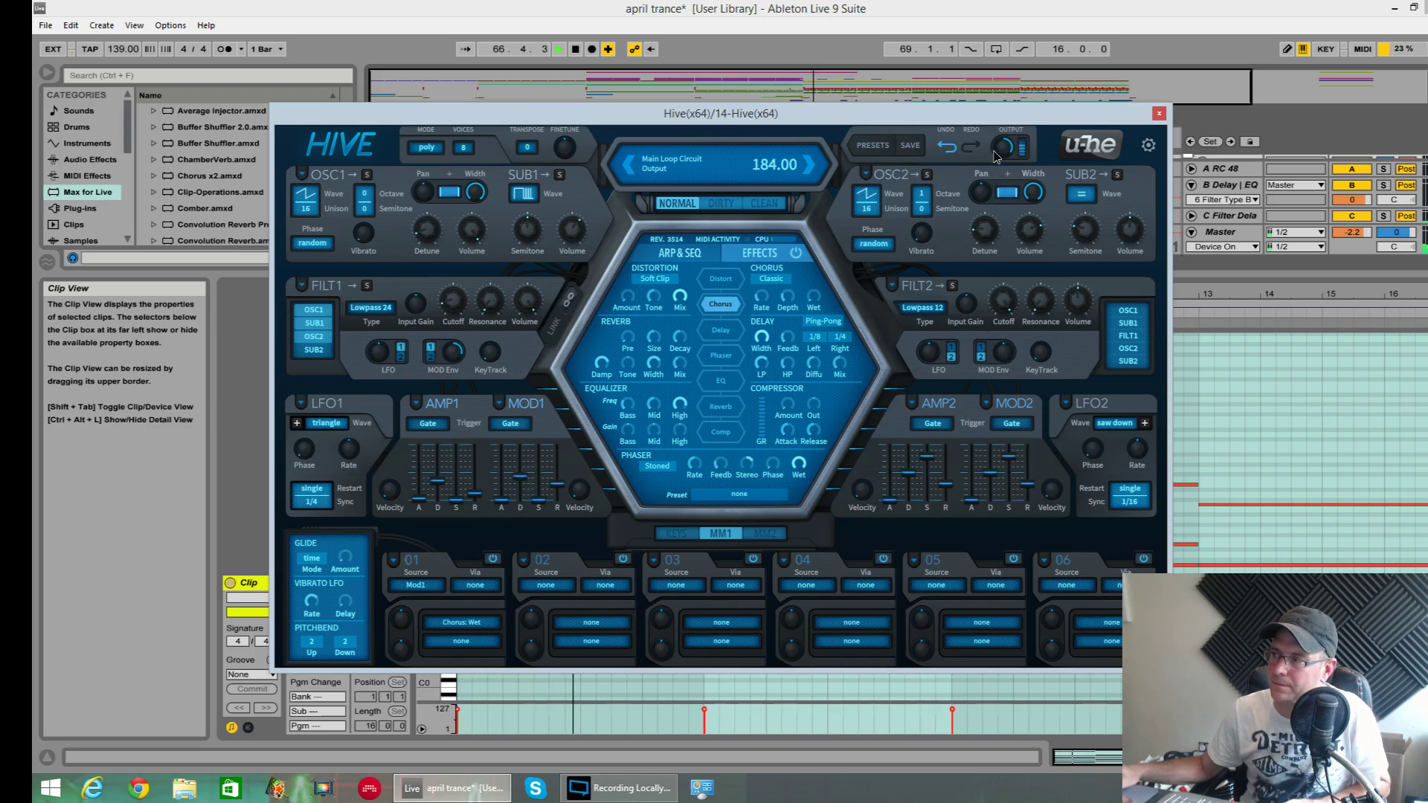
key(space)
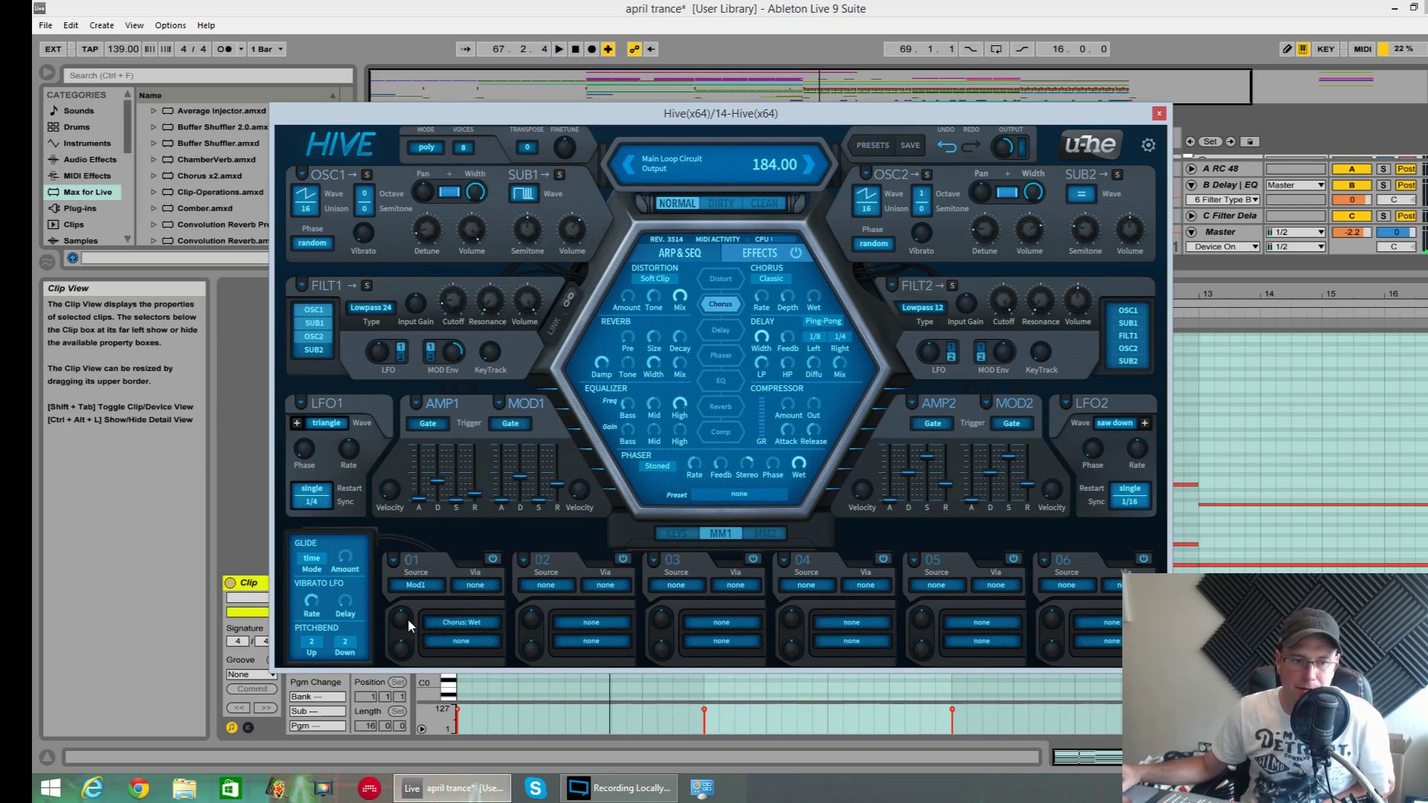
Step: Raise the depth of the Chorus Wet modulation in matrix slot 1 and audition the sound
mouse_move(409, 622)
mouse_down()
mouse_move(410, 598)
mouse_move(415, 660)
mouse_move(413, 595)
mouse_up()
key(space)
key(space)
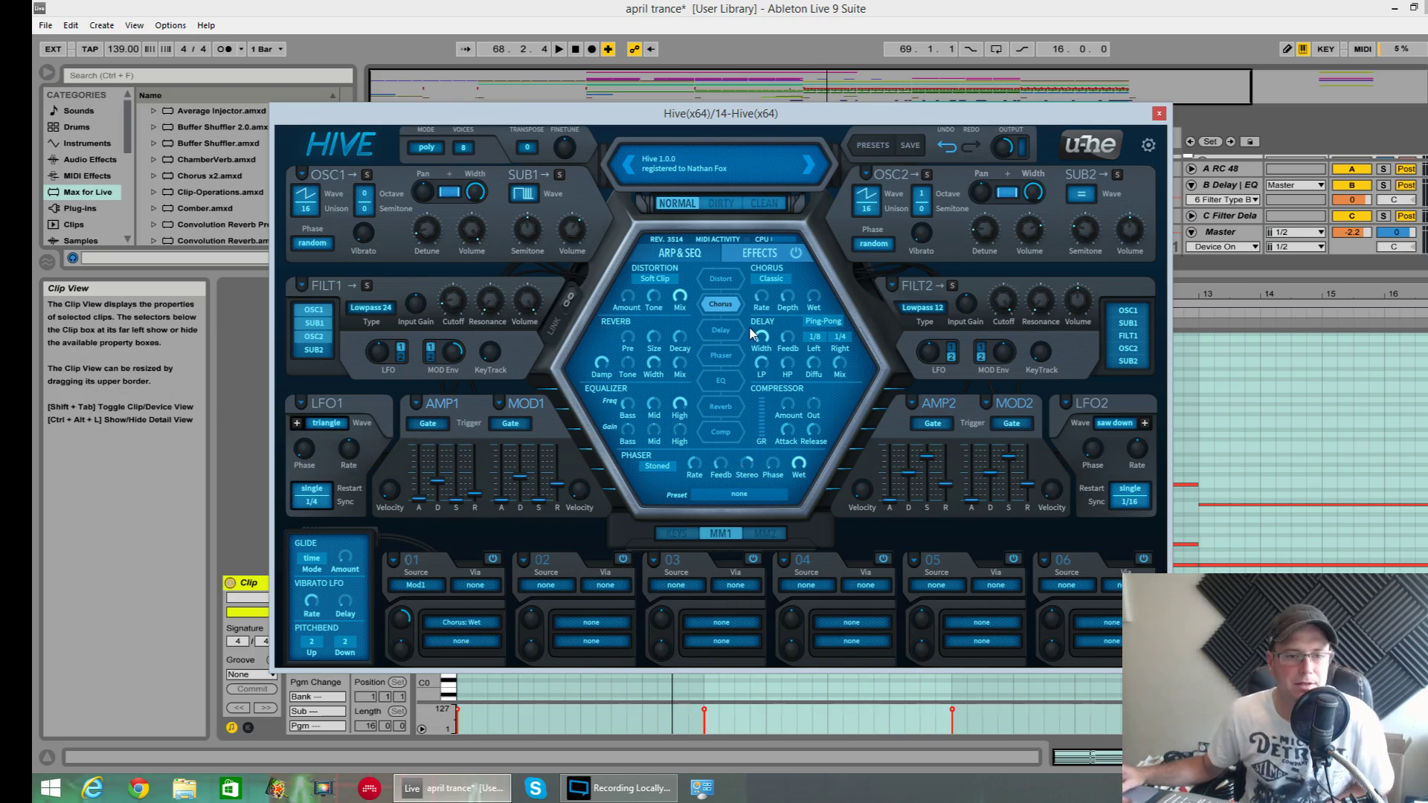
key(space)
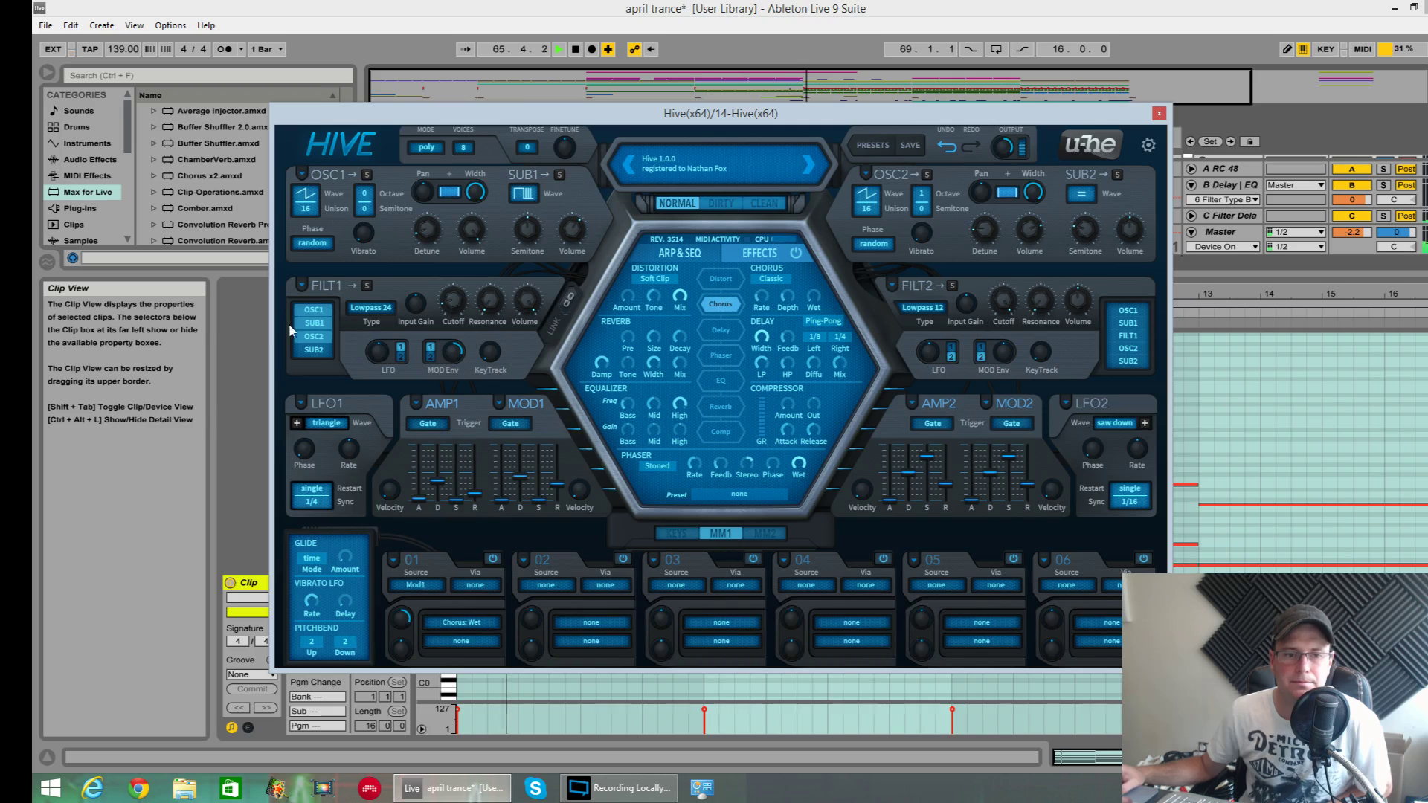
Step: Turn on the compressor with 2.3 ms attack and 17% amount, and raise its output slightly during playback
click(722, 433)
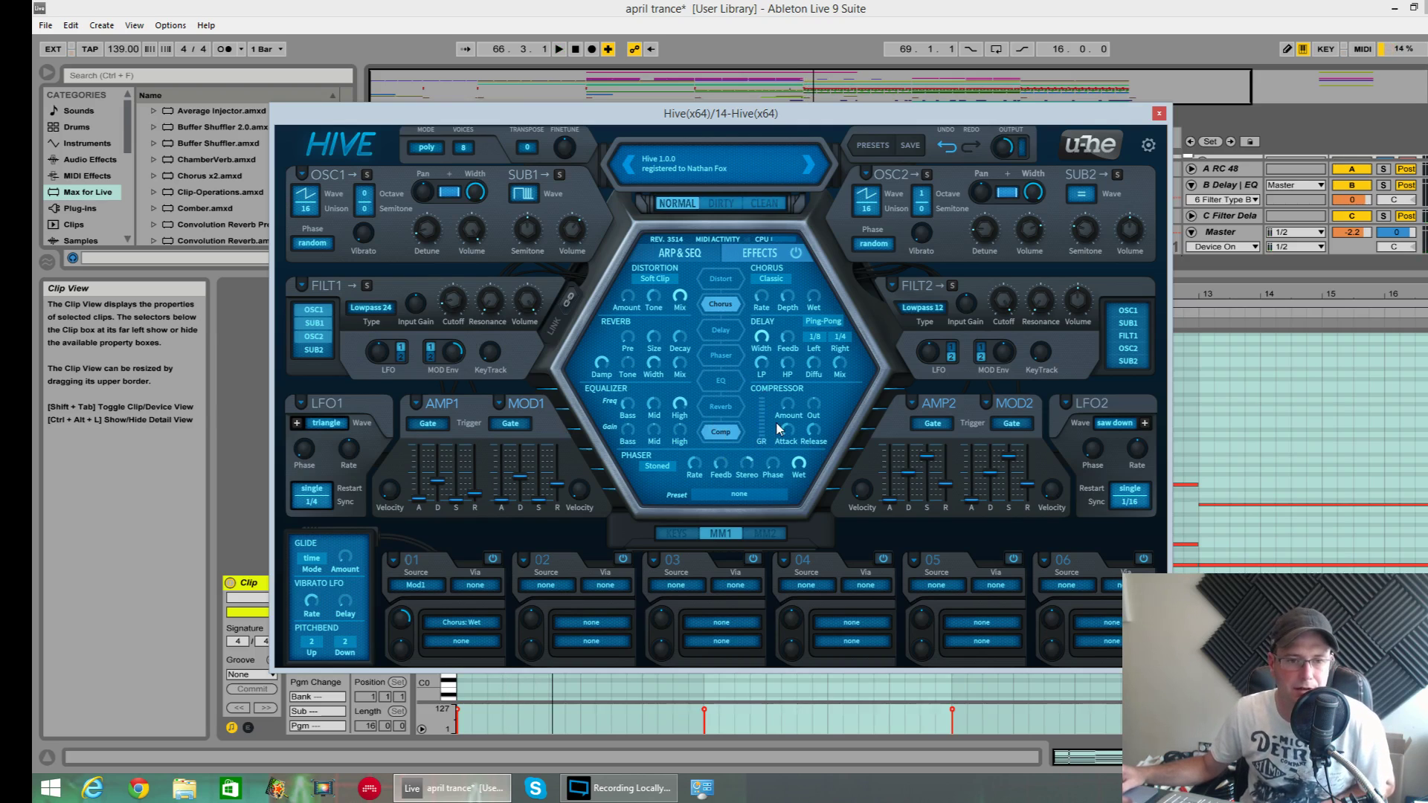
drag(809, 435, 789, 471)
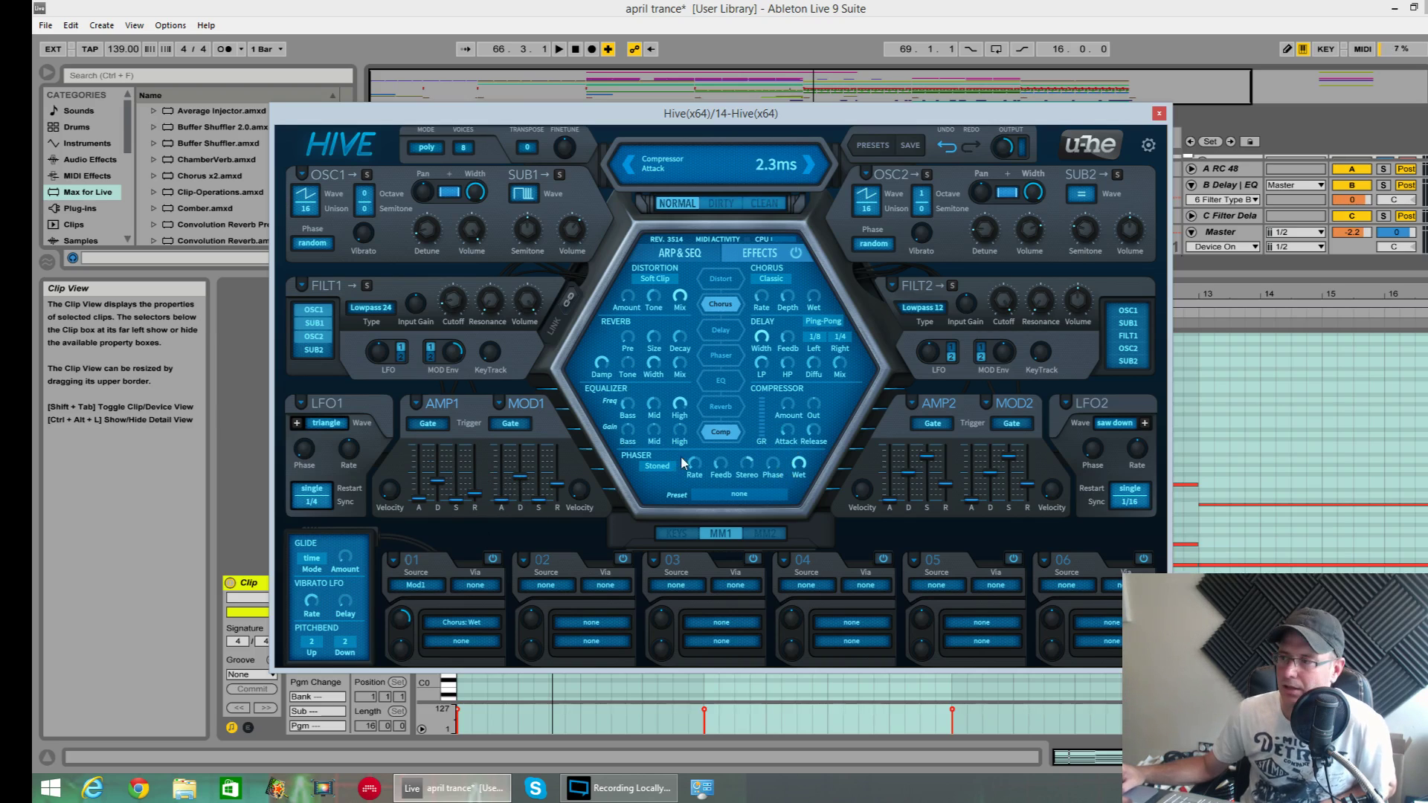
drag(793, 394, 788, 381)
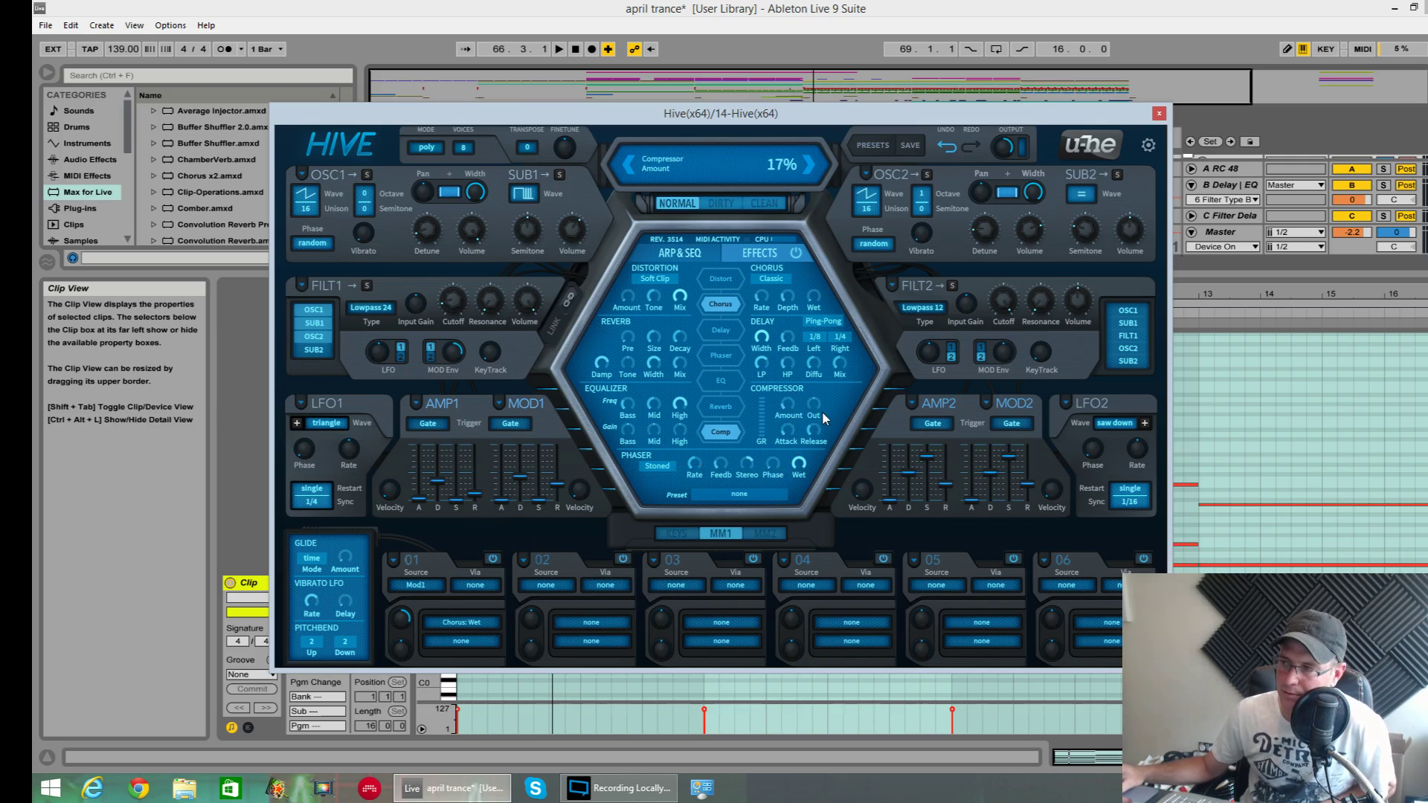
key(space)
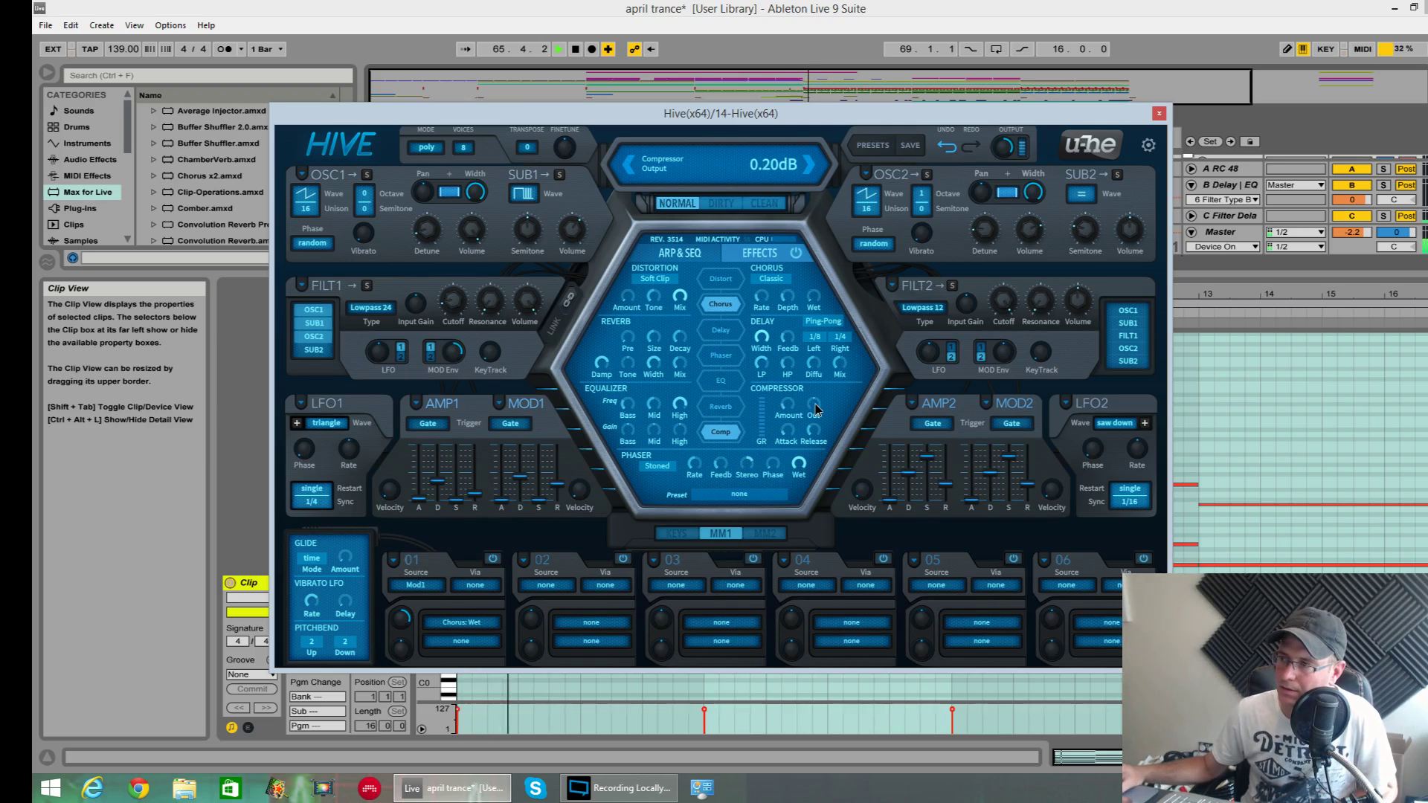
drag(816, 410, 813, 397)
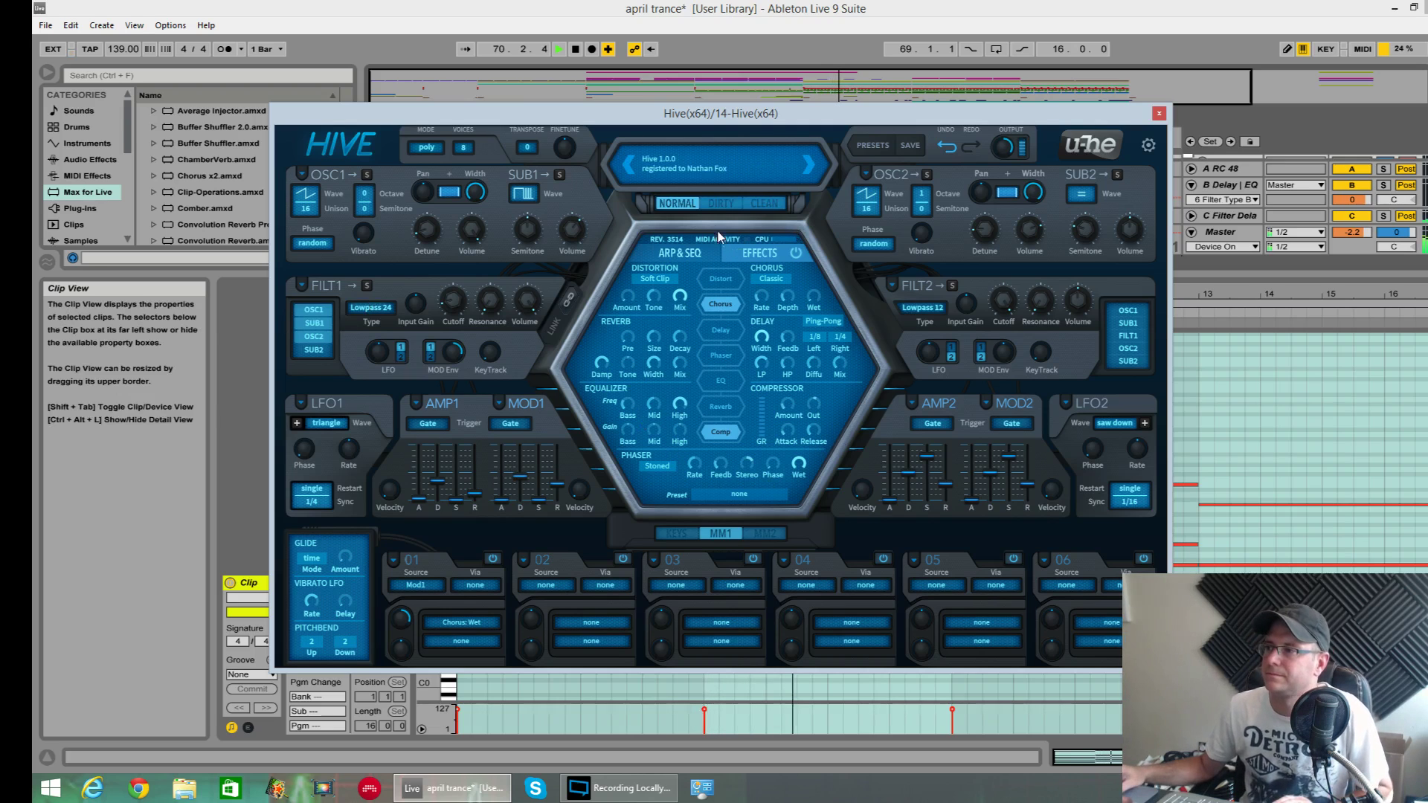
Step: Show the arpeggiator and sequencer settings, then switch the arpeggiator off and audition the sound without it
click(681, 254)
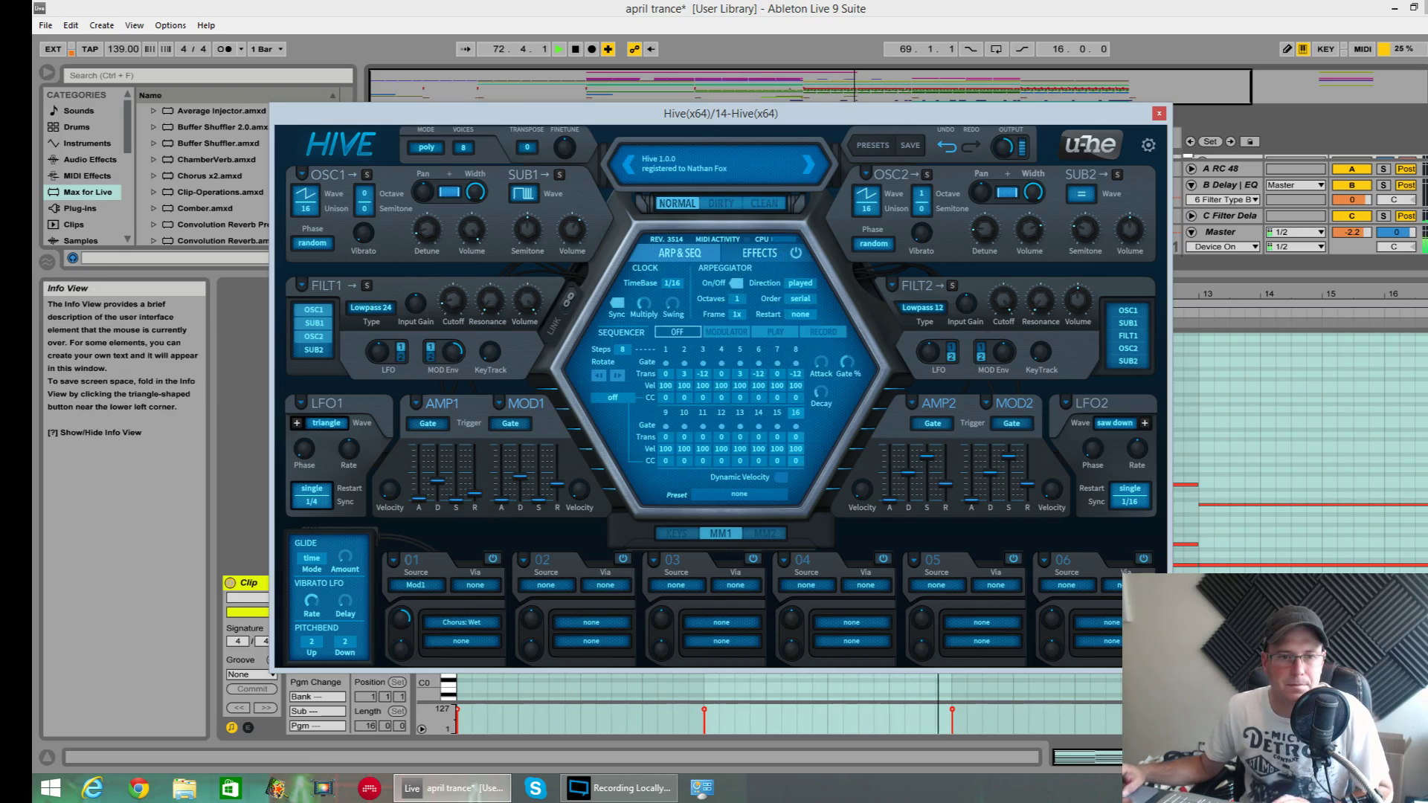
click(168, 507)
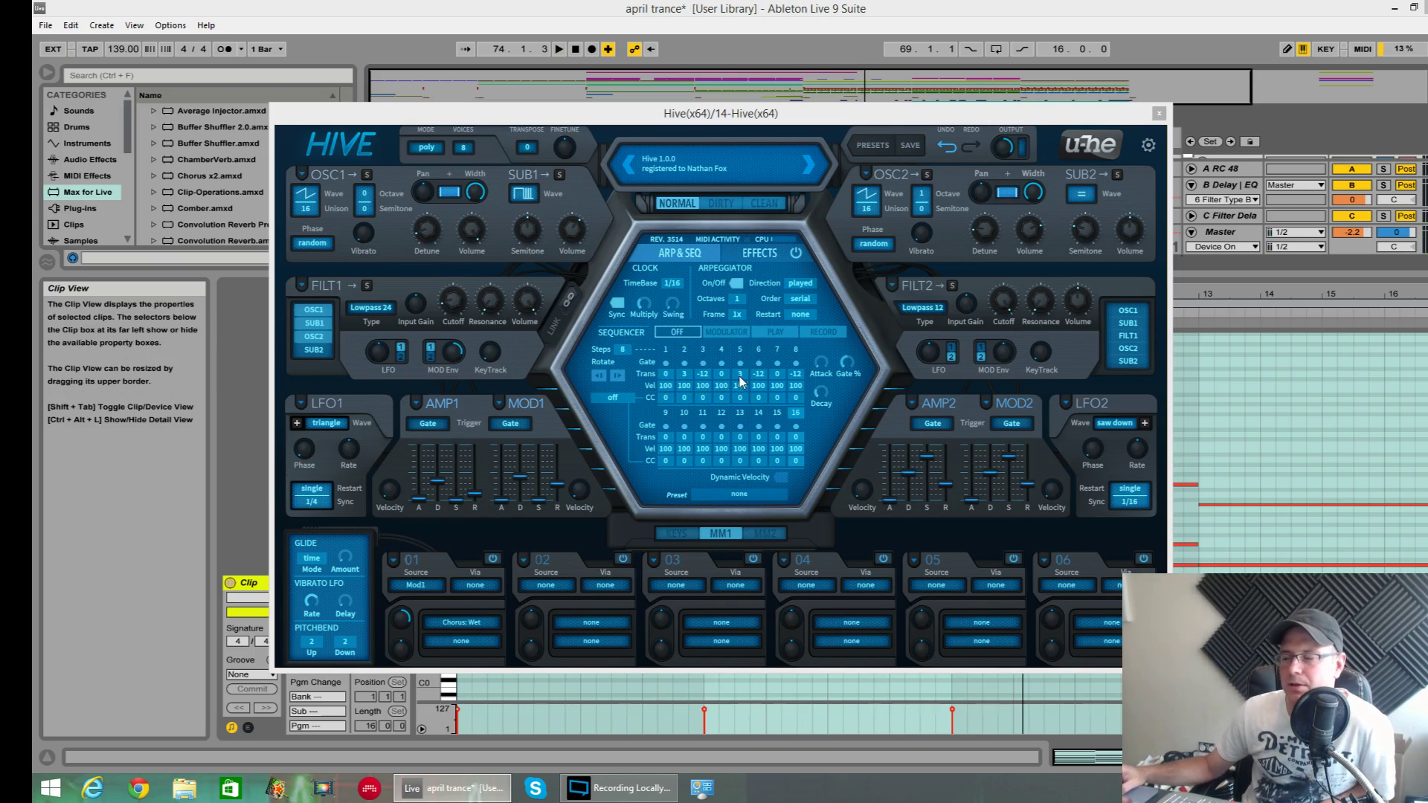
click(736, 283)
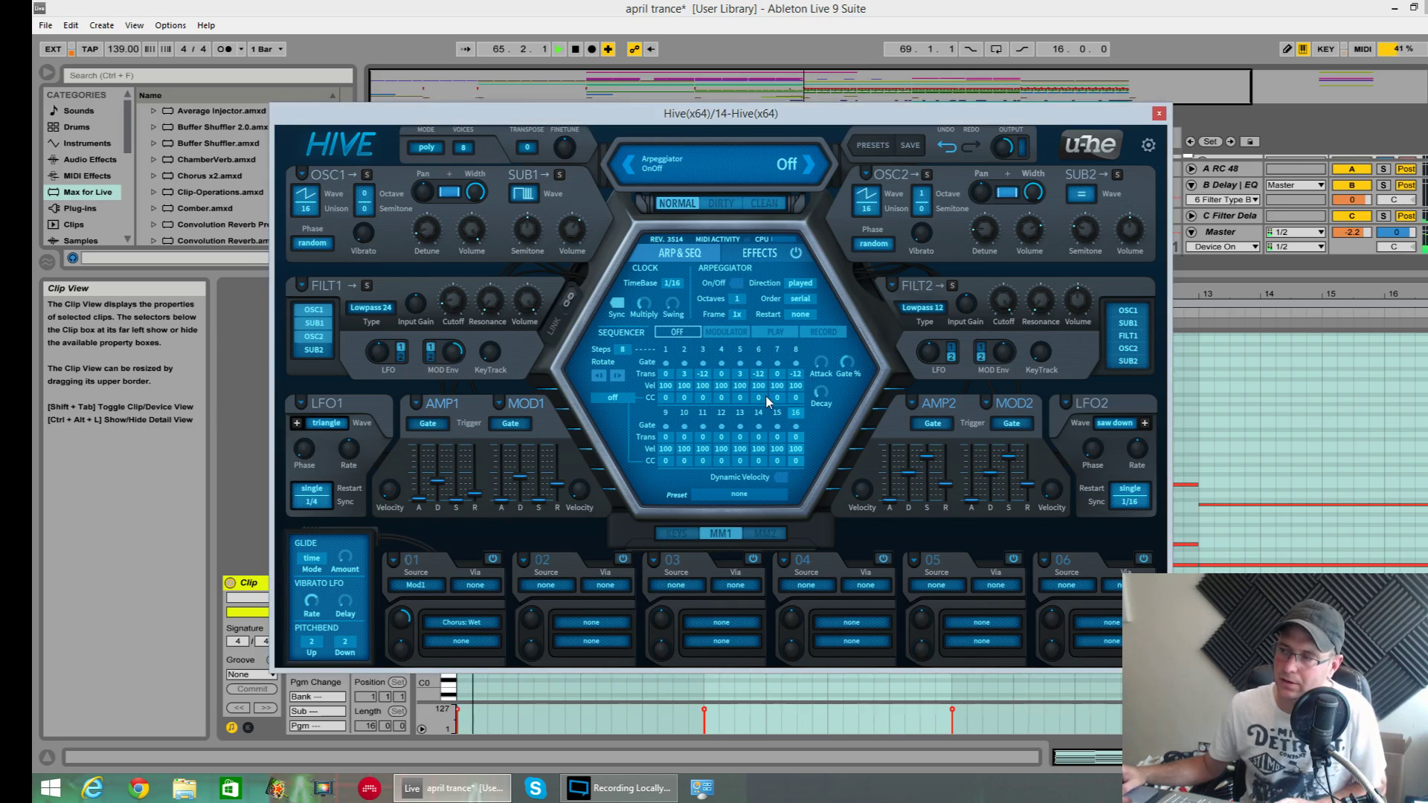
key(space)
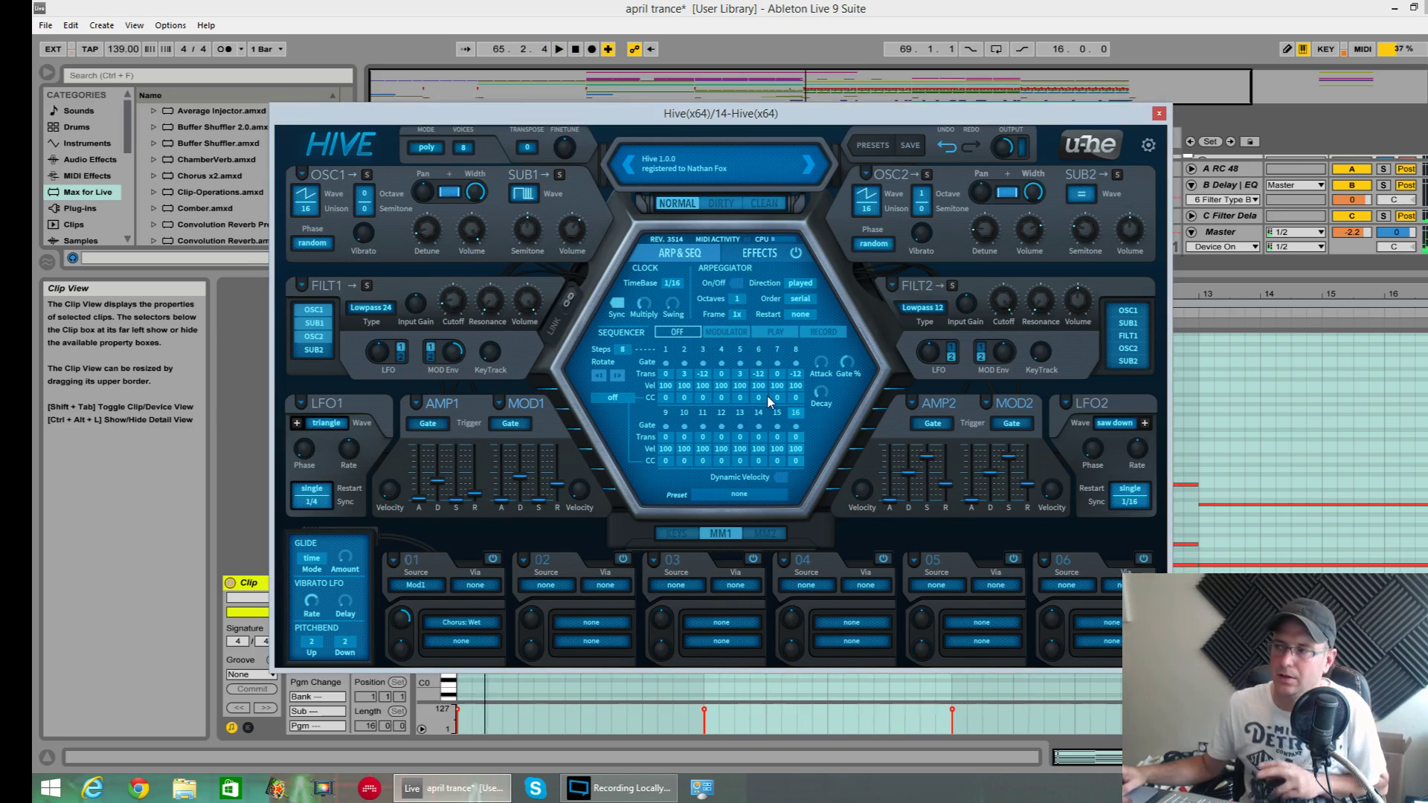
Step: Set the sequencer to Play mode with 16 steps and audition the pattern
click(768, 332)
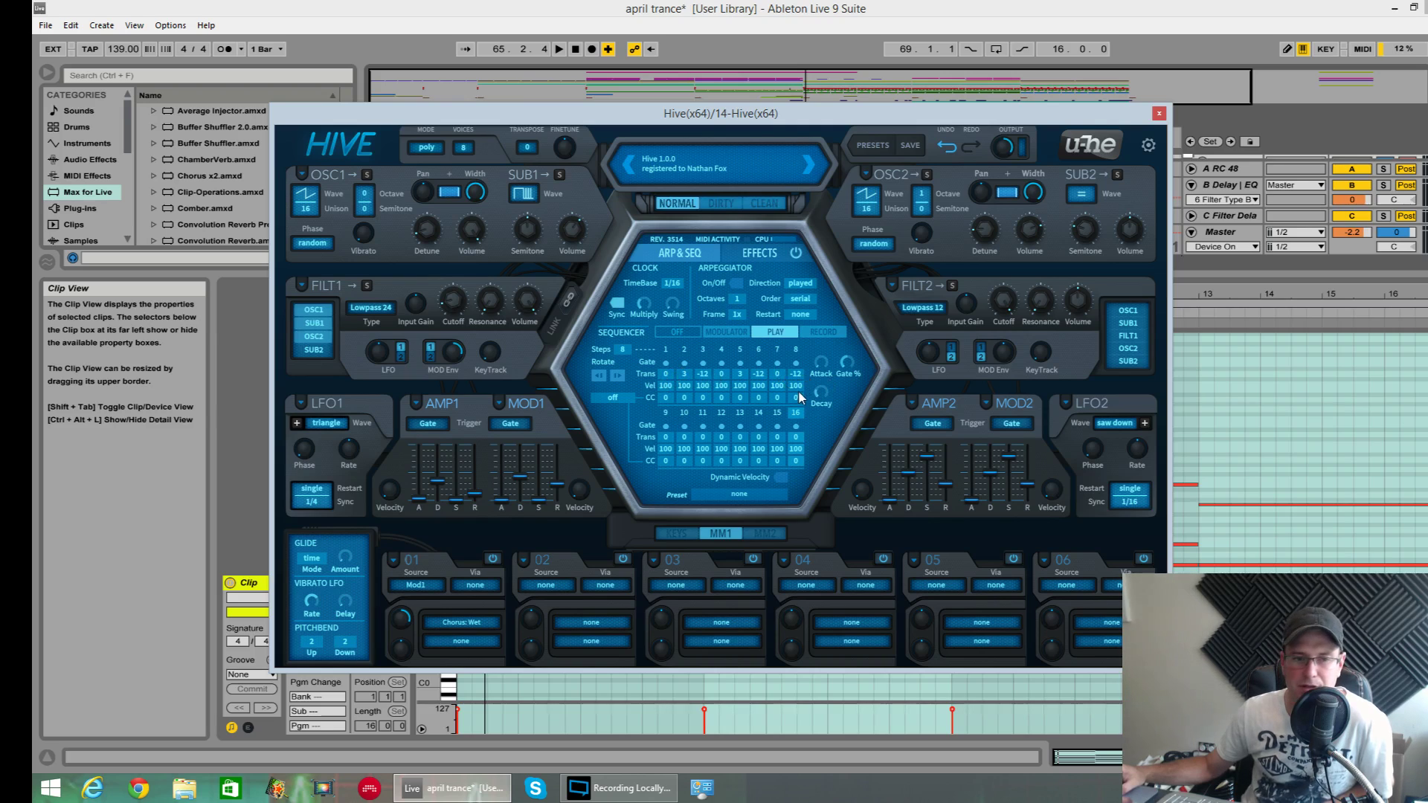
click(627, 351)
click(669, 592)
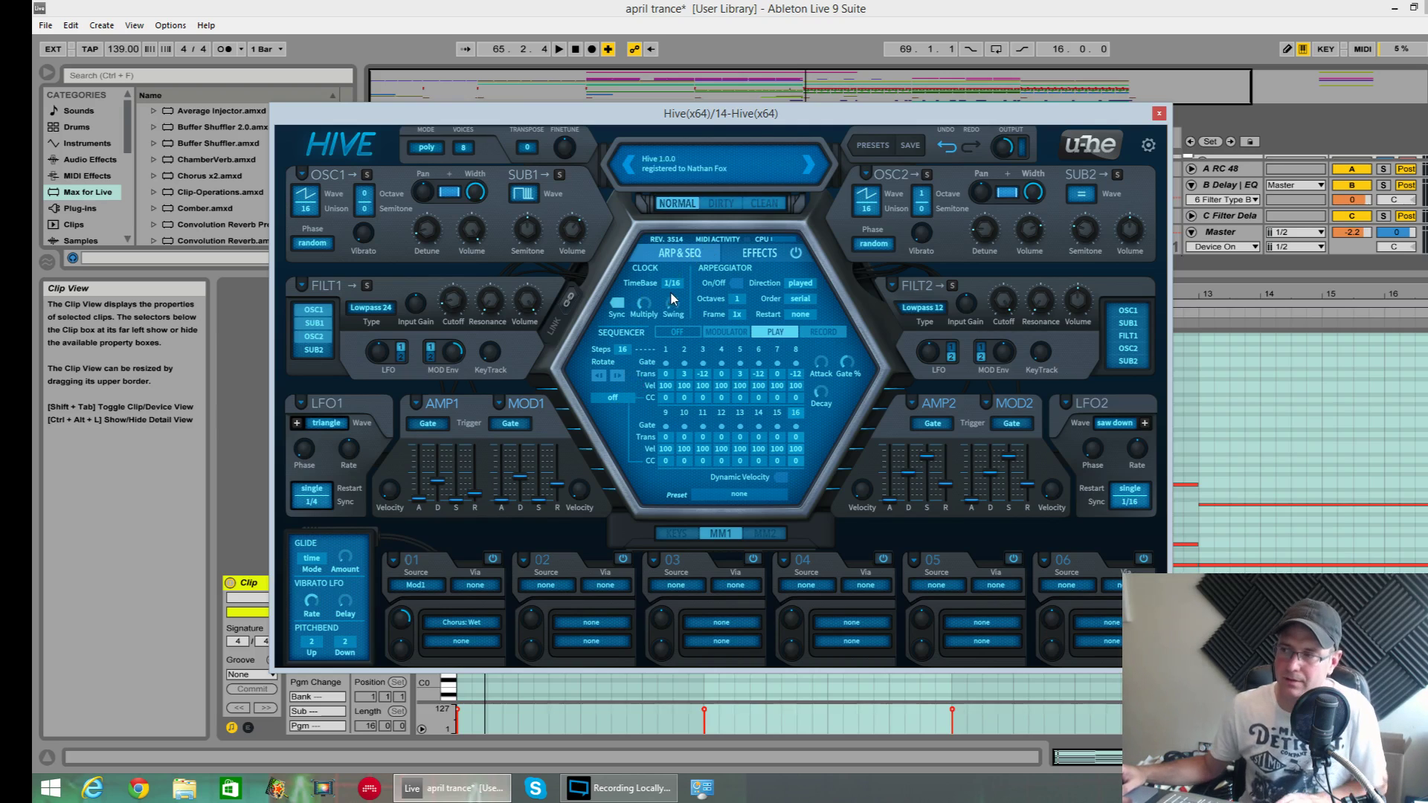
key(space)
key(space)
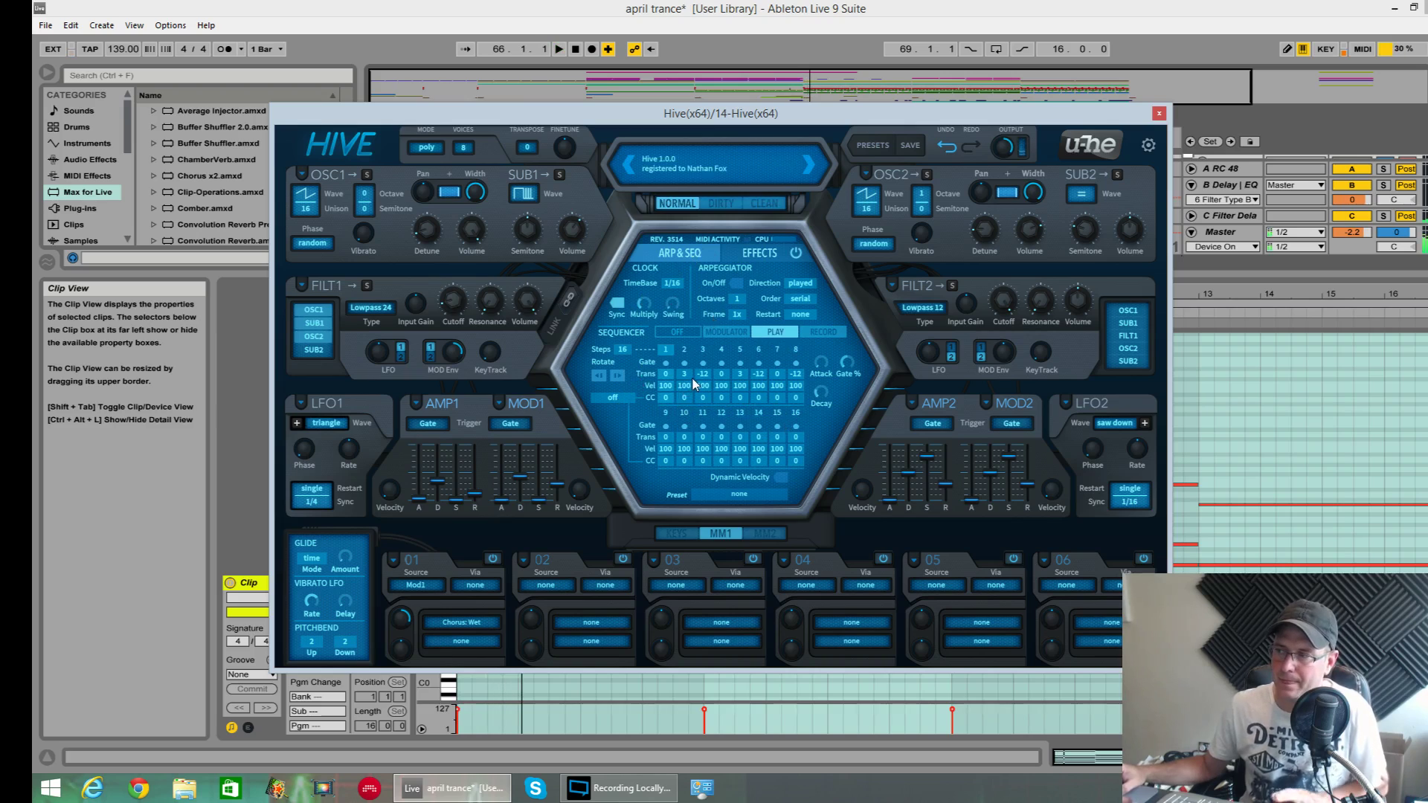
Step: Reset the transpose of every sequencer step to 0 and turn the arpeggiator back on
drag(688, 373, 688, 380)
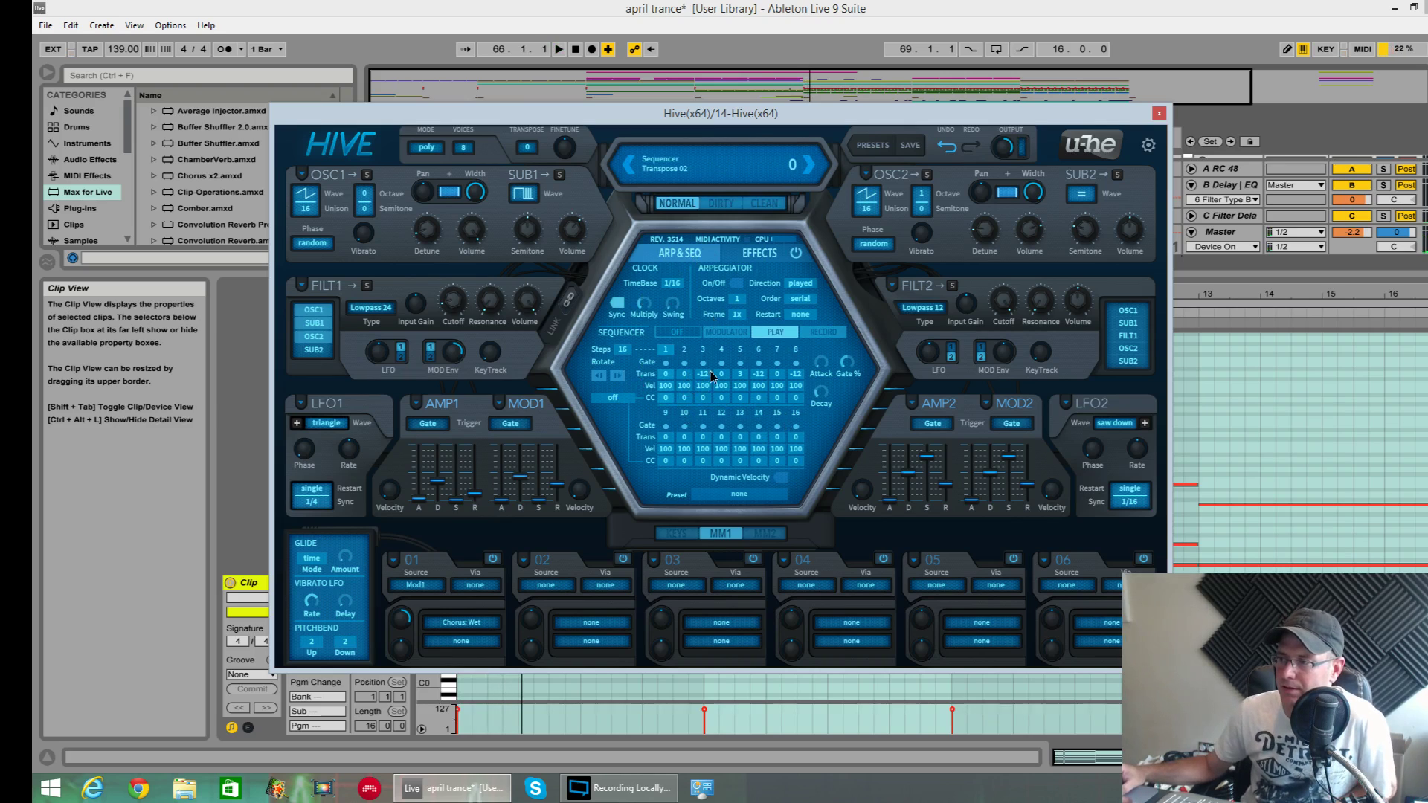
double_click(793, 380)
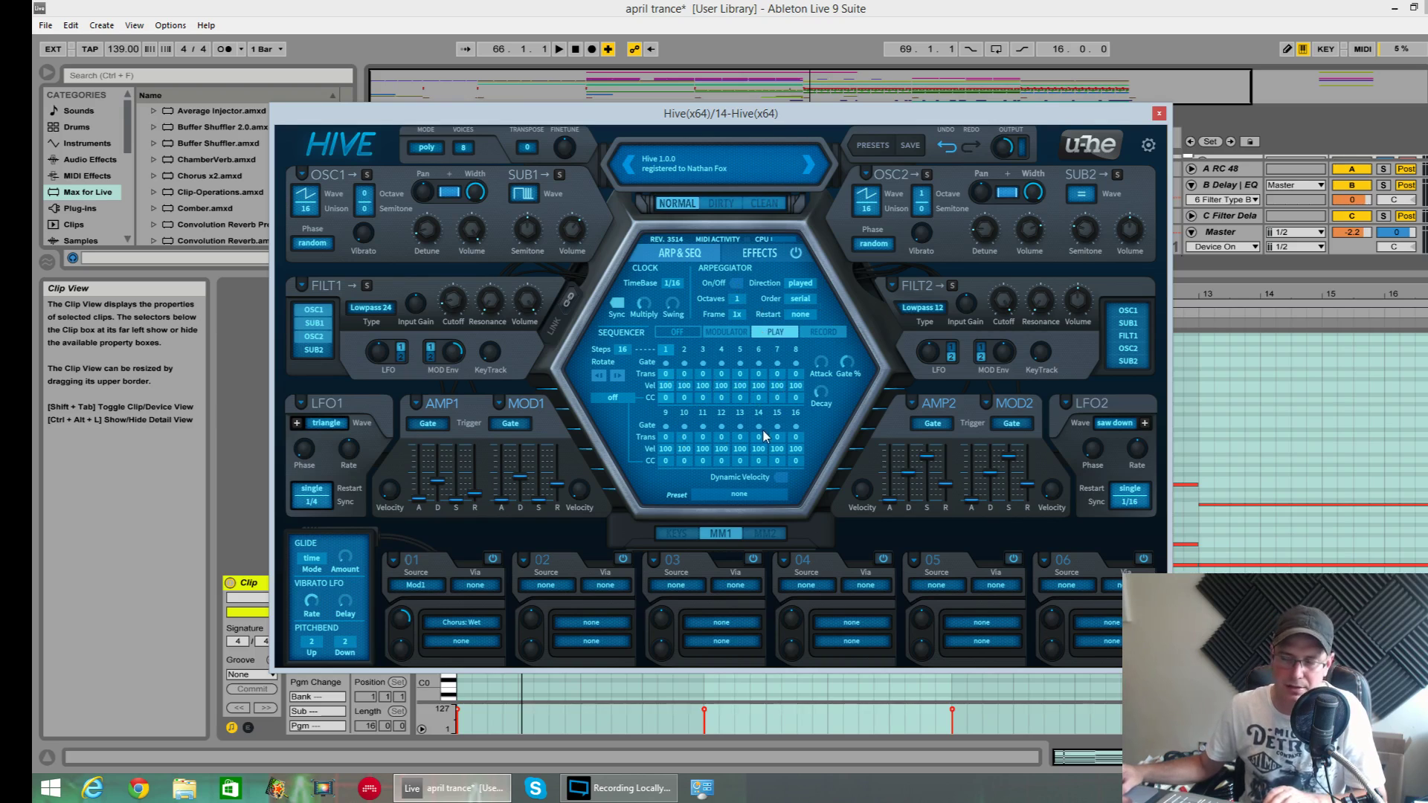
click(736, 284)
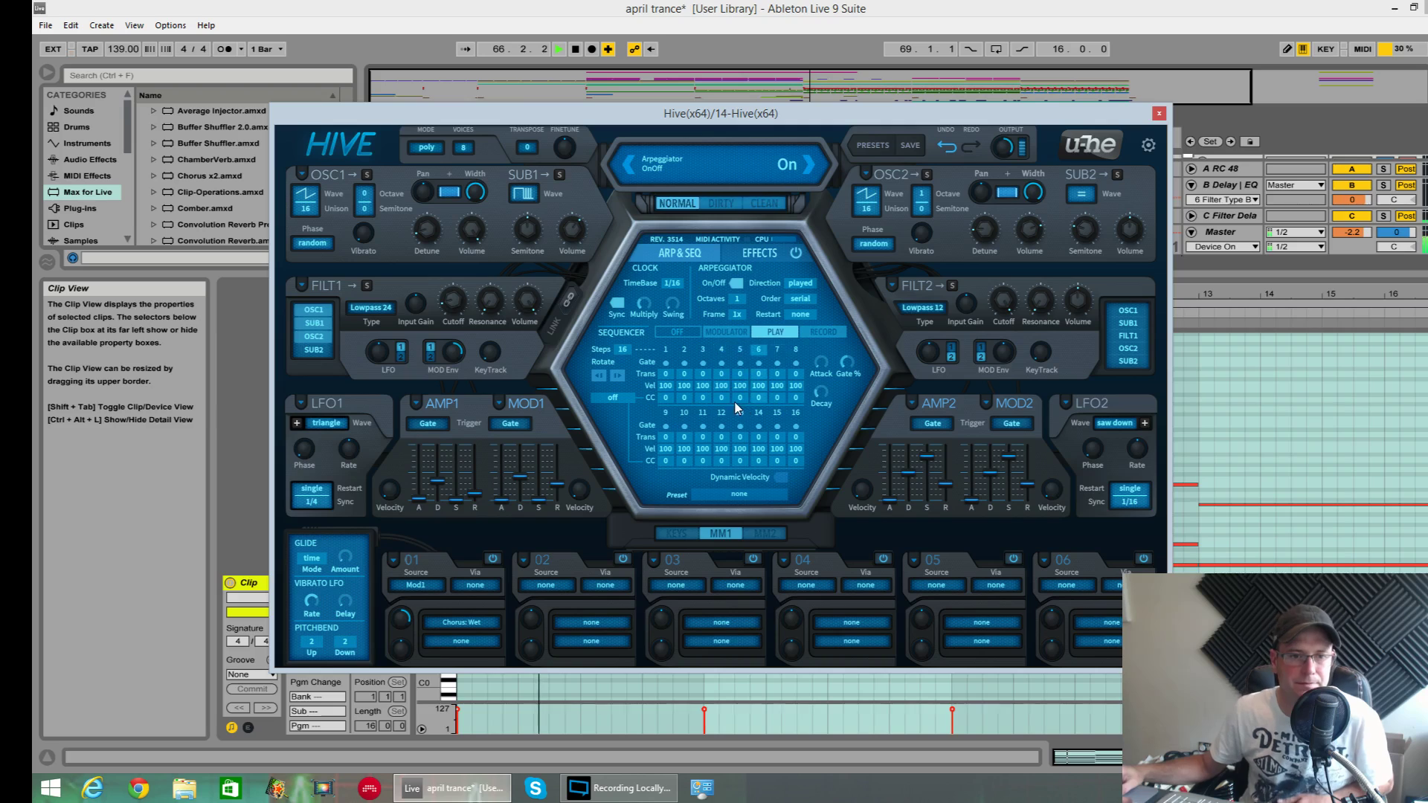
Step: Transpose sequencer steps 6 and 11 by 12, steps 8 and 14 by 24, and step 15 by -12
drag(761, 374, 797, 318)
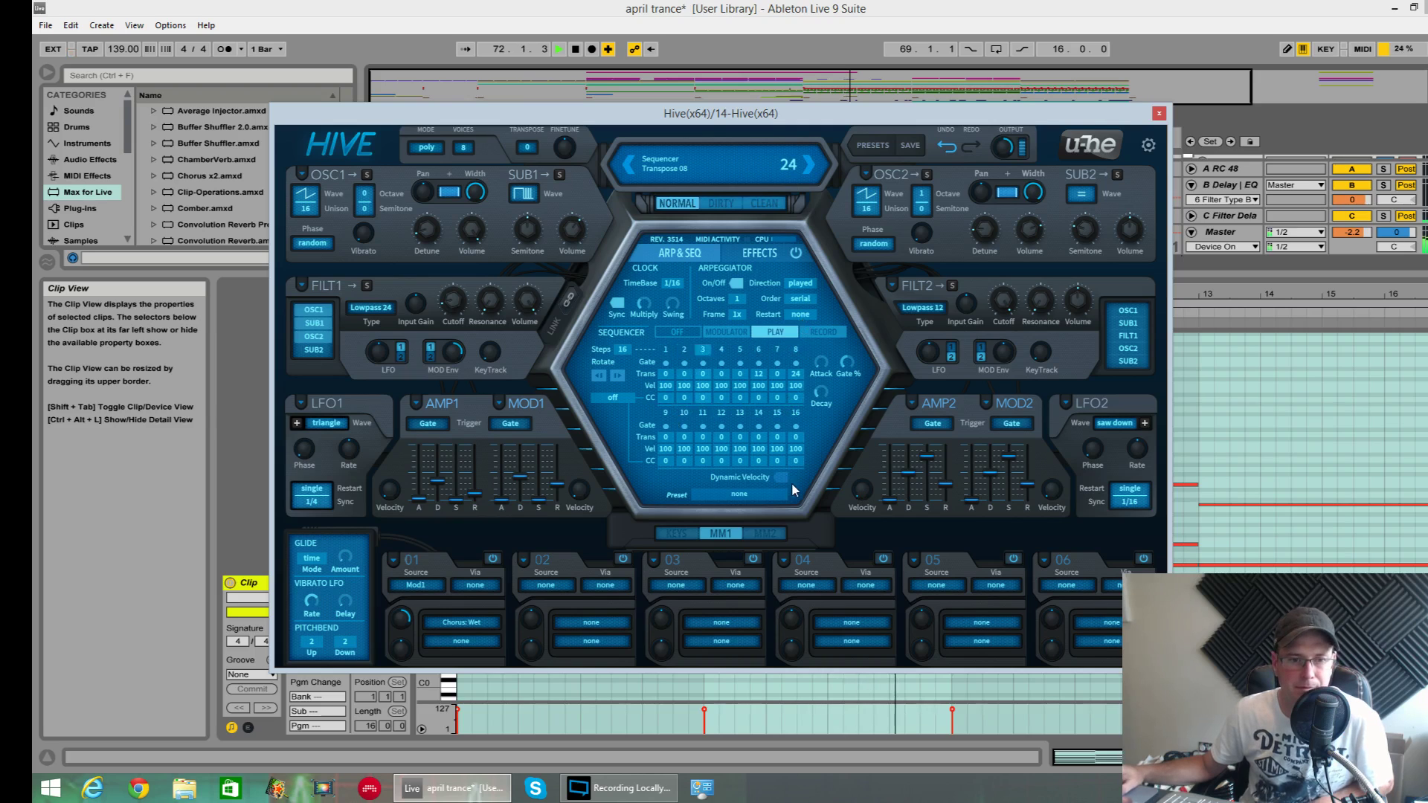
drag(705, 437, 717, 408)
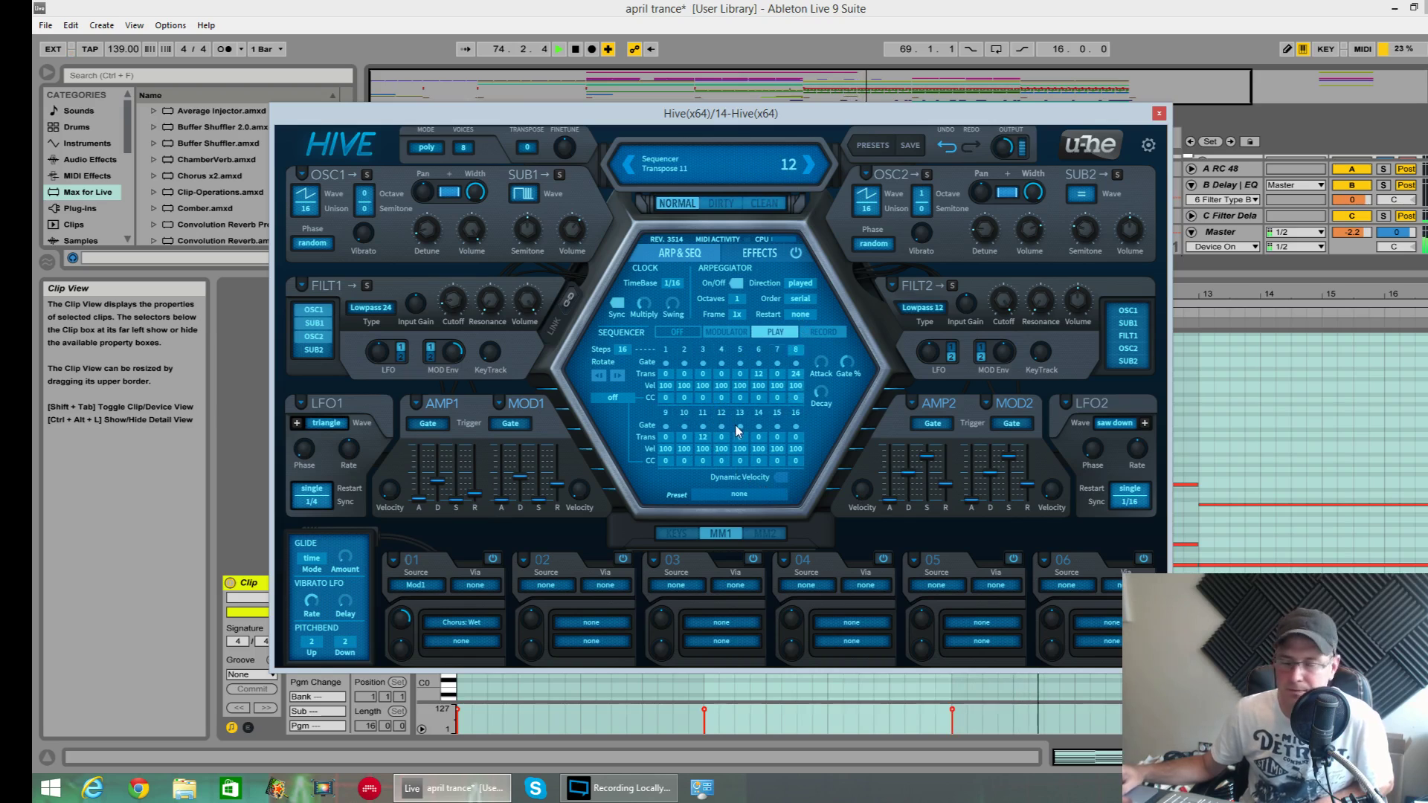
drag(761, 434, 760, 374)
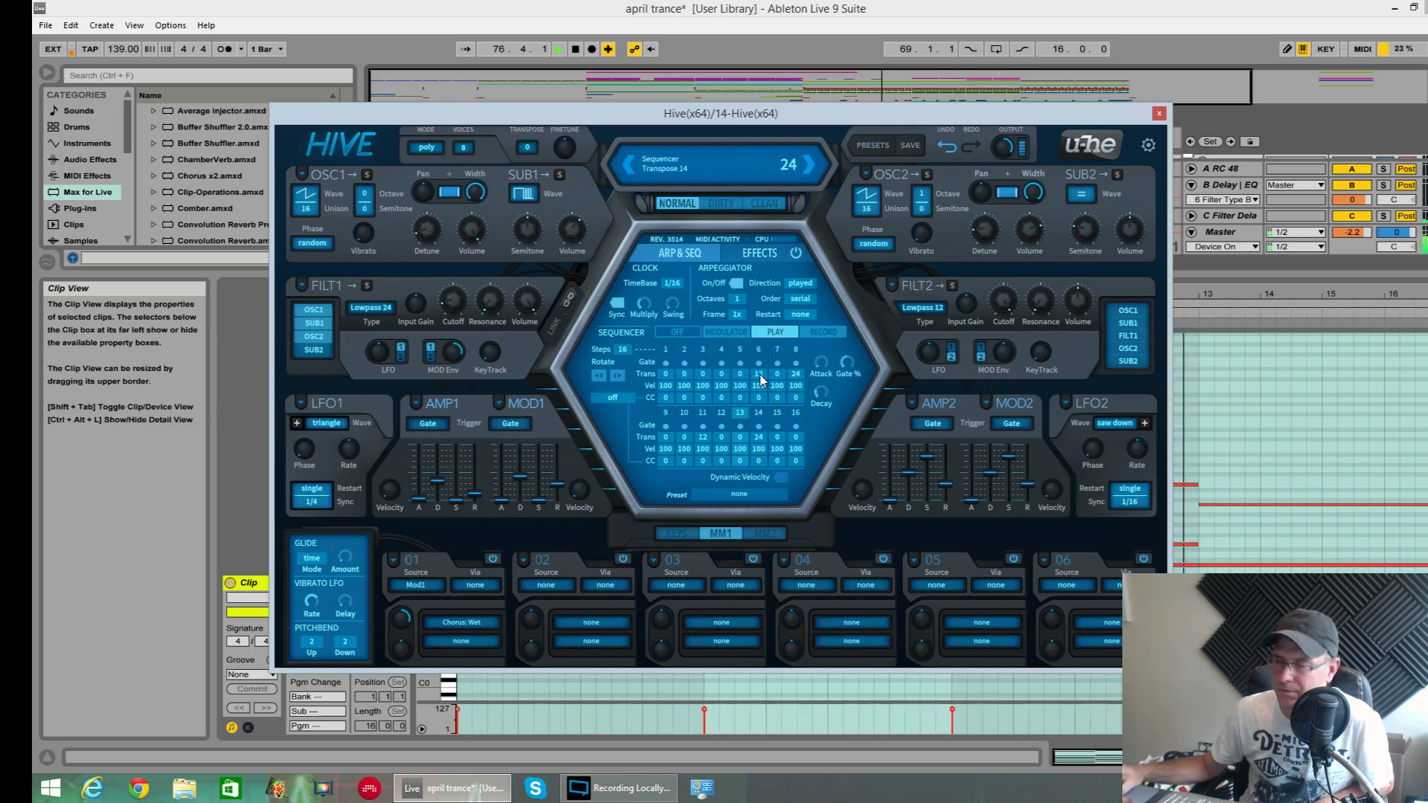
drag(777, 439, 905, 459)
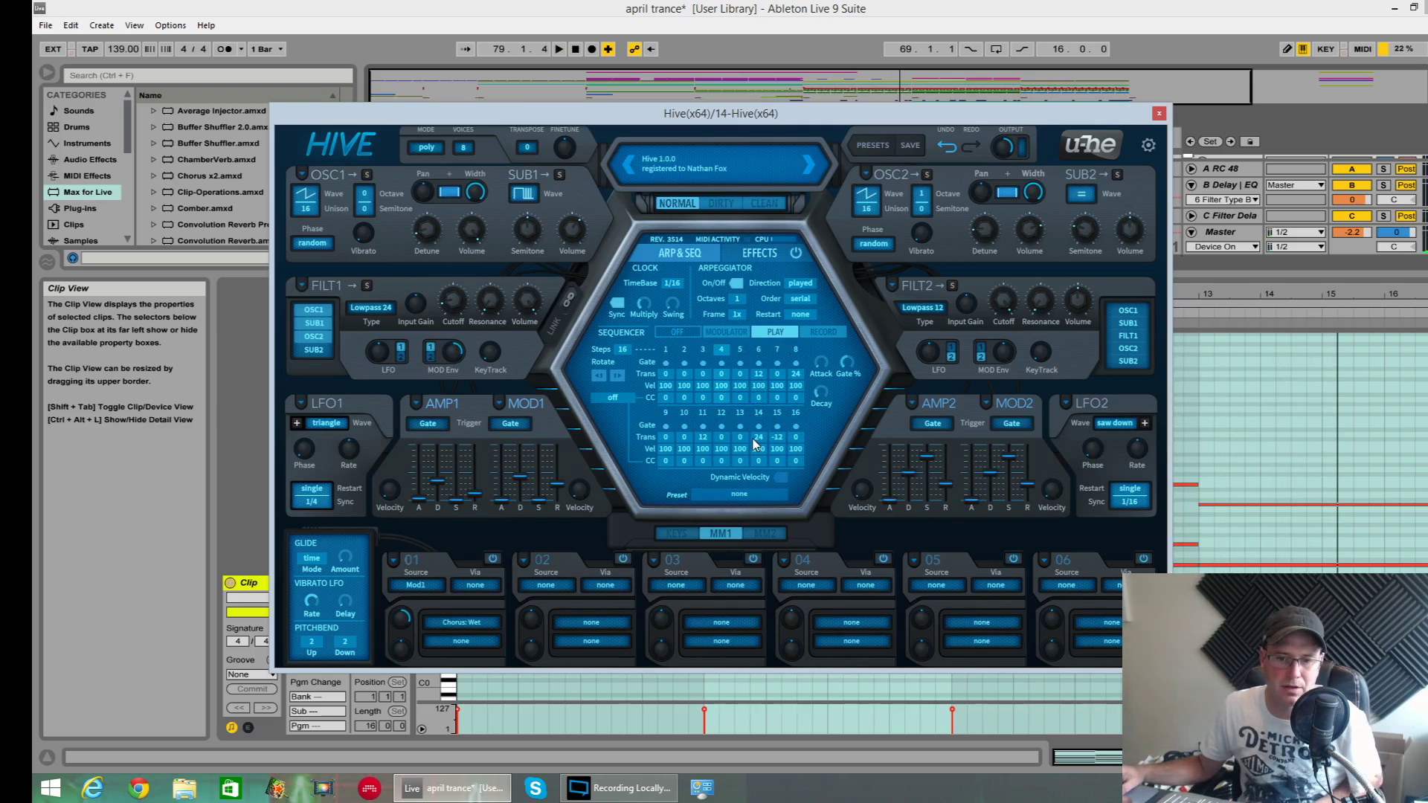
Step: Transpose sequencer steps 3 and 16 by 7, and try a transpose of 5 on step 9 before resetting it to 0
drag(707, 376, 711, 357)
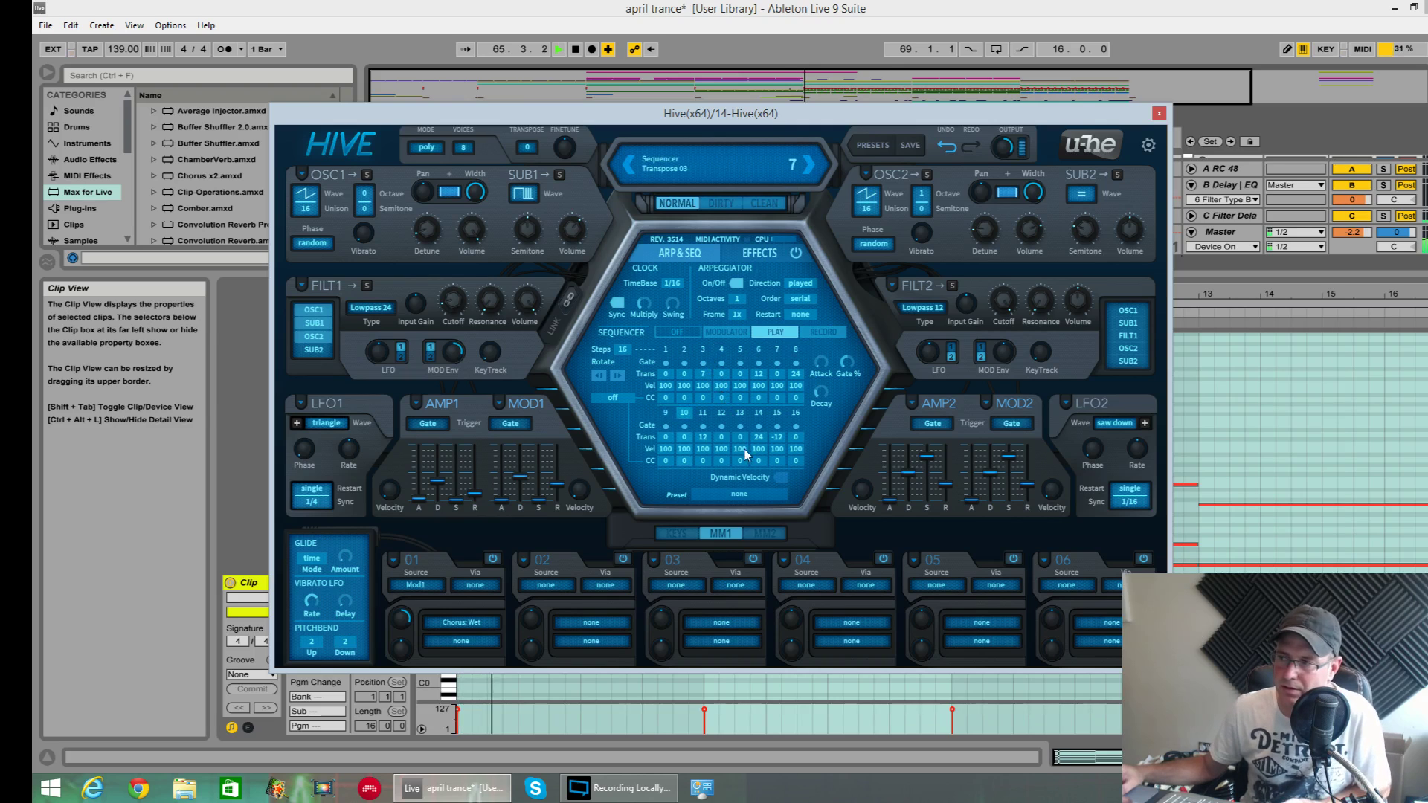
drag(791, 439, 797, 425)
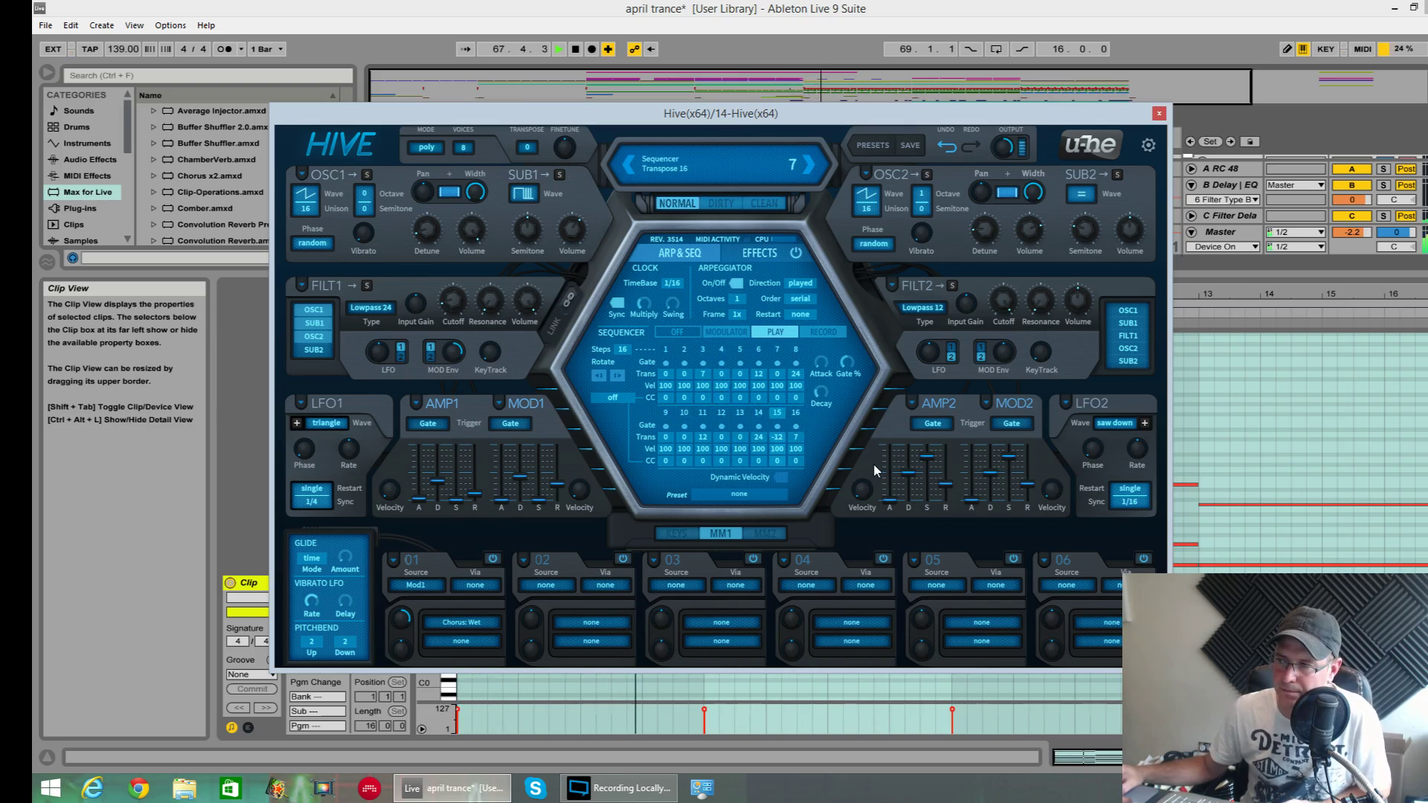
drag(665, 439, 669, 427)
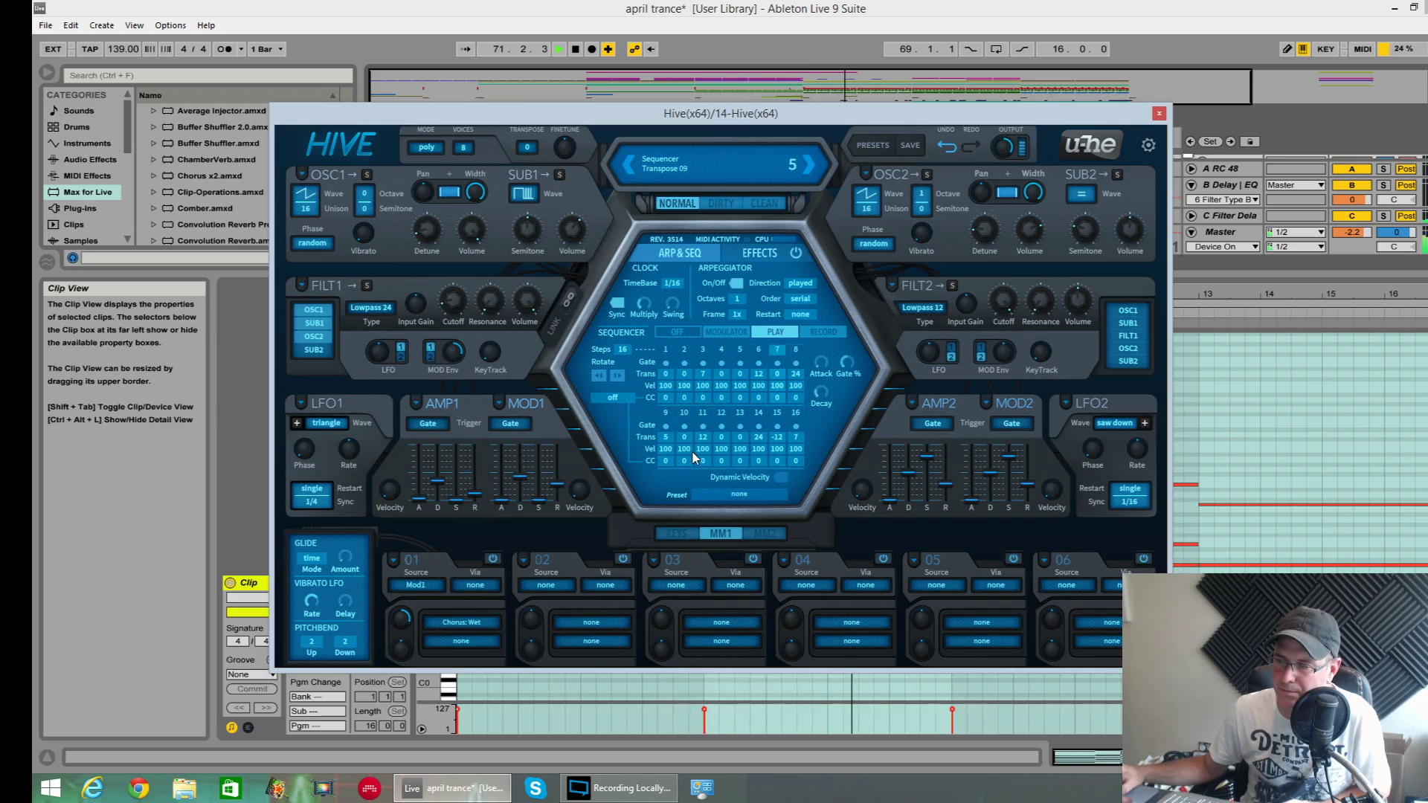
drag(669, 436, 669, 455)
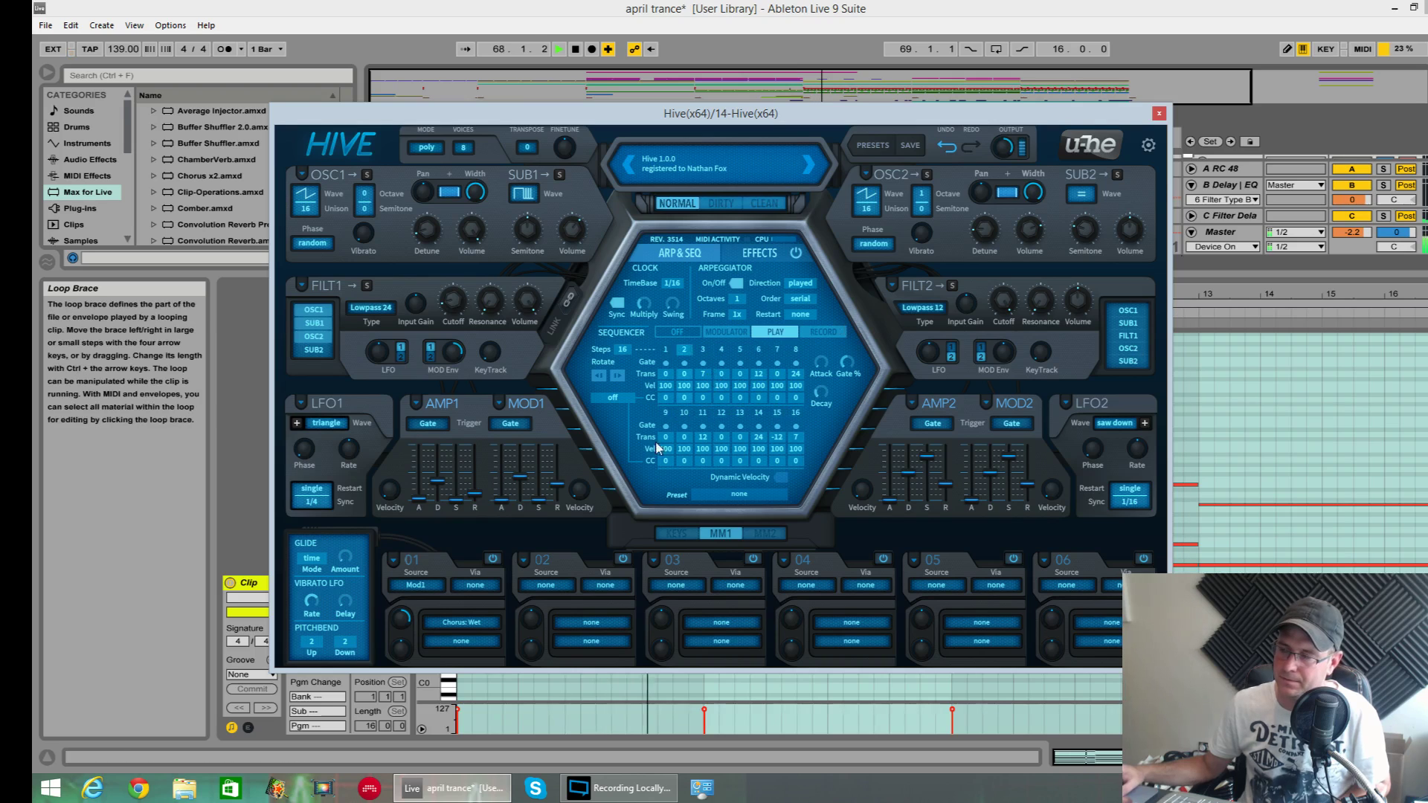
Step: Set mod envelope 1's decay to 41.00, try the sequencer gate at 12%, and raise the gate again
drag(520, 476, 524, 482)
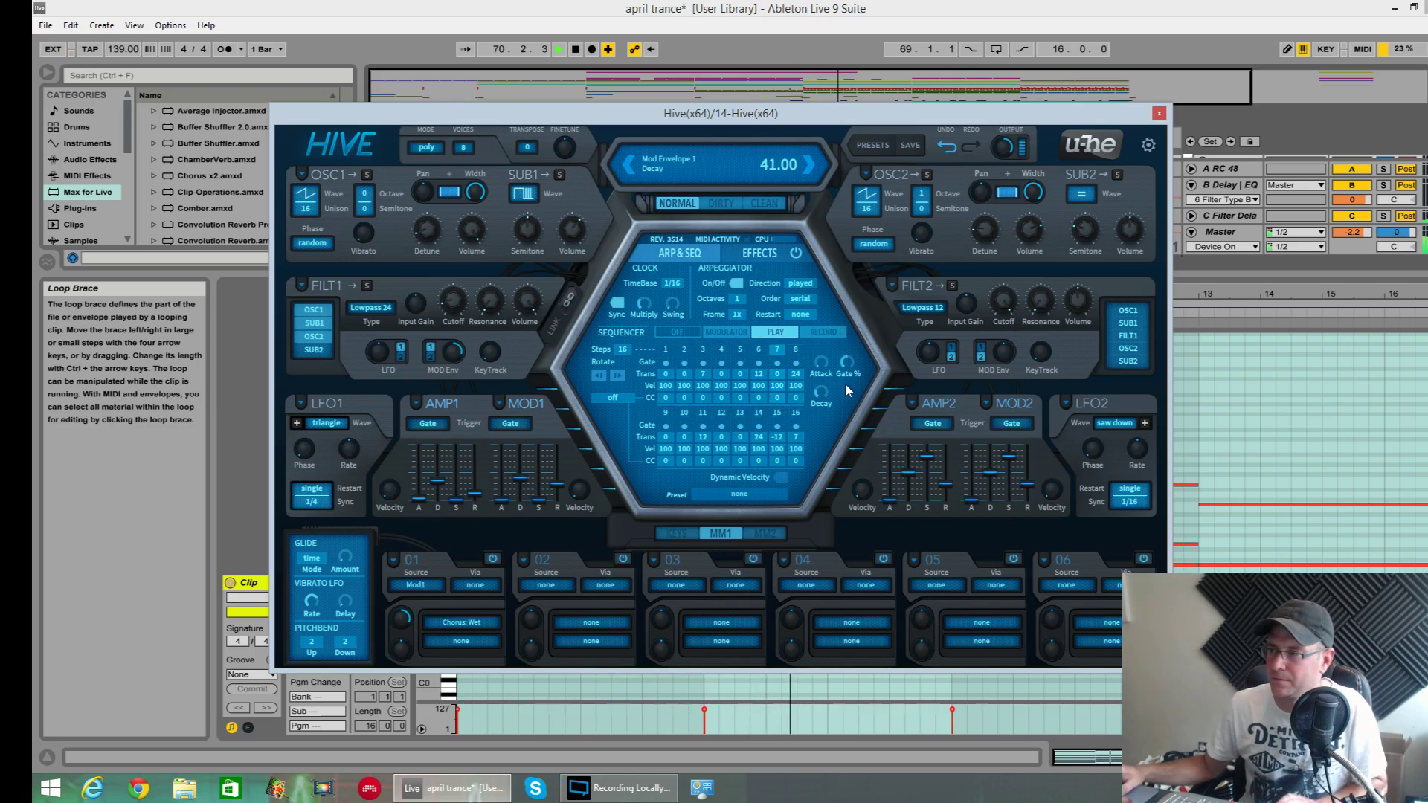
drag(848, 363, 848, 369)
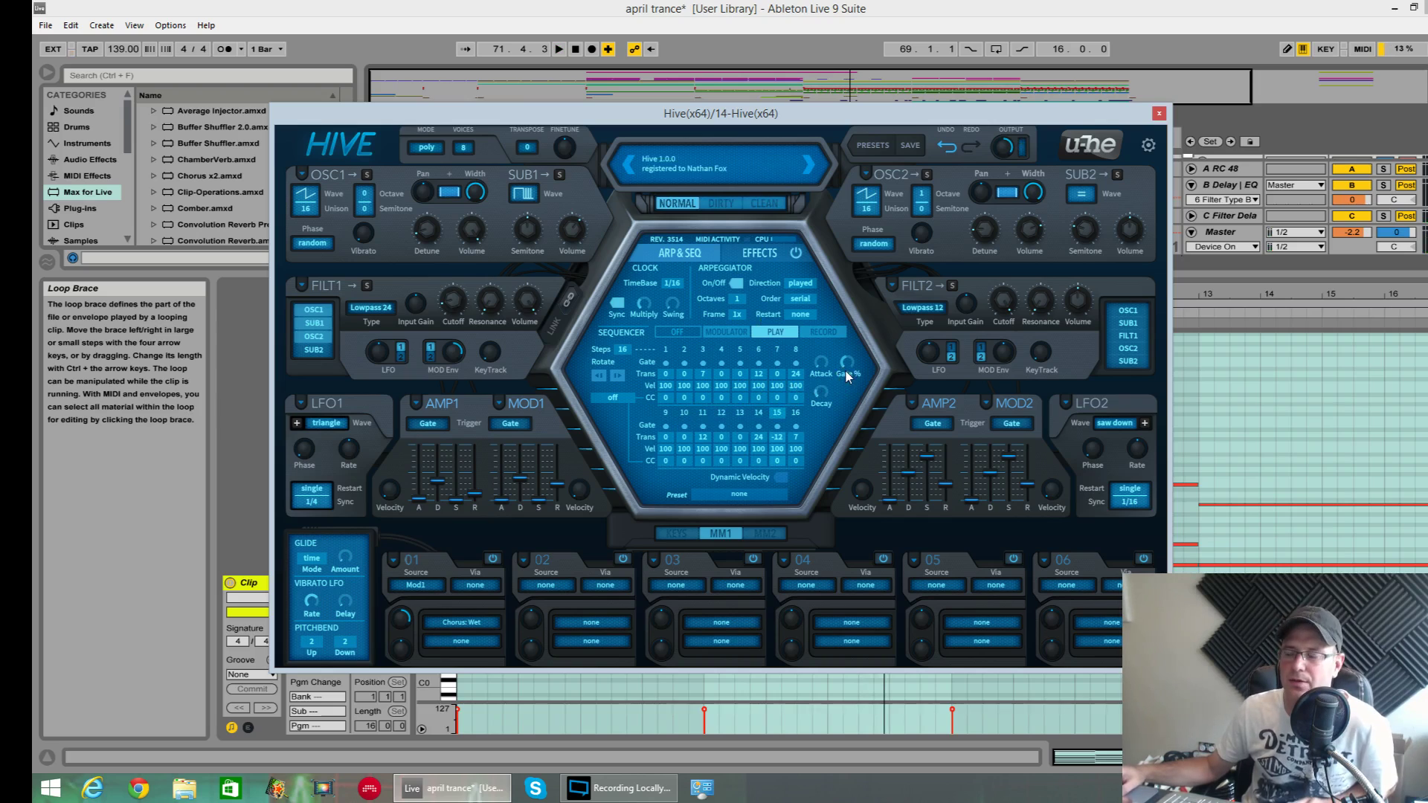
mouse_move(848, 369)
drag(848, 367, 882, 416)
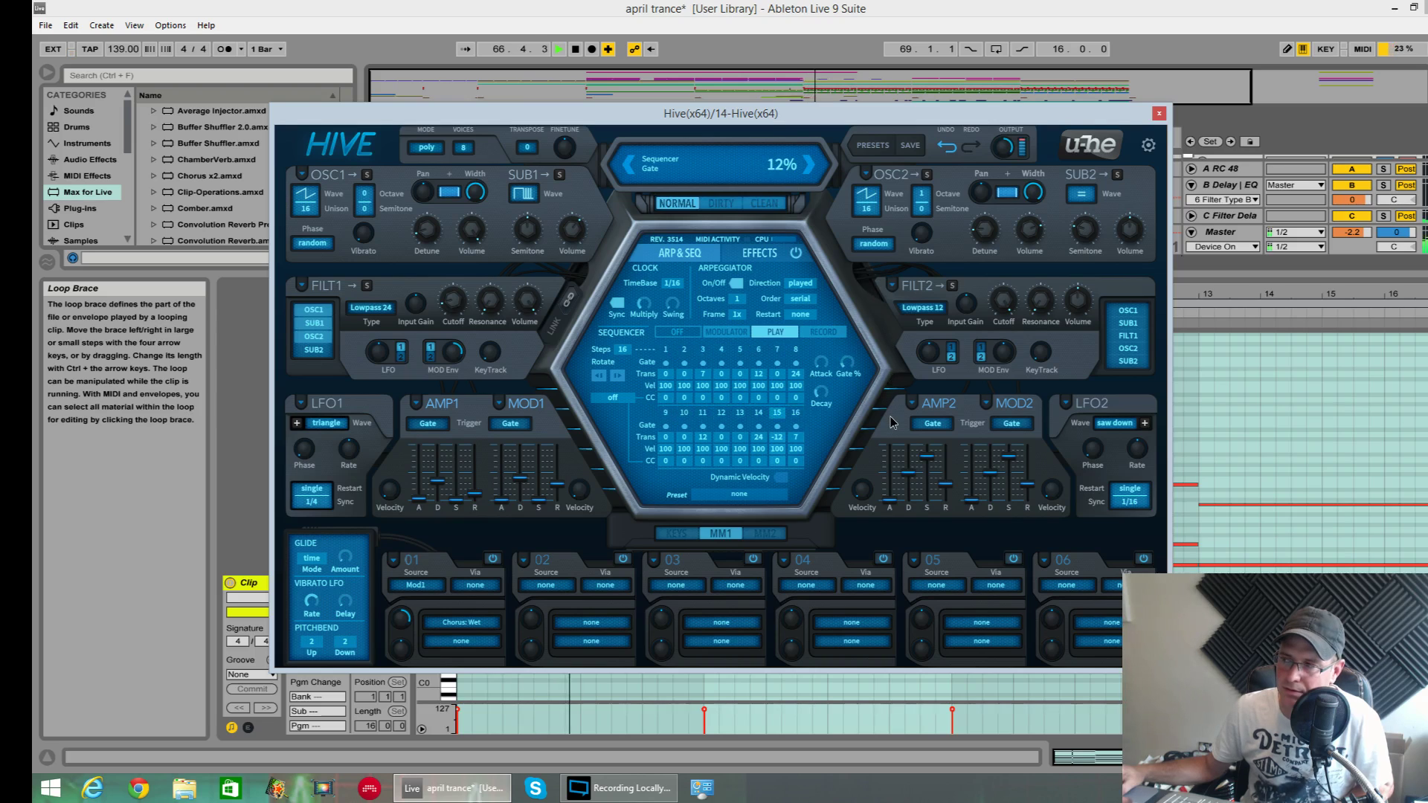
mouse_move(848, 364)
mouse_down()
mouse_move(861, 325)
mouse_move(823, 351)
mouse_up()
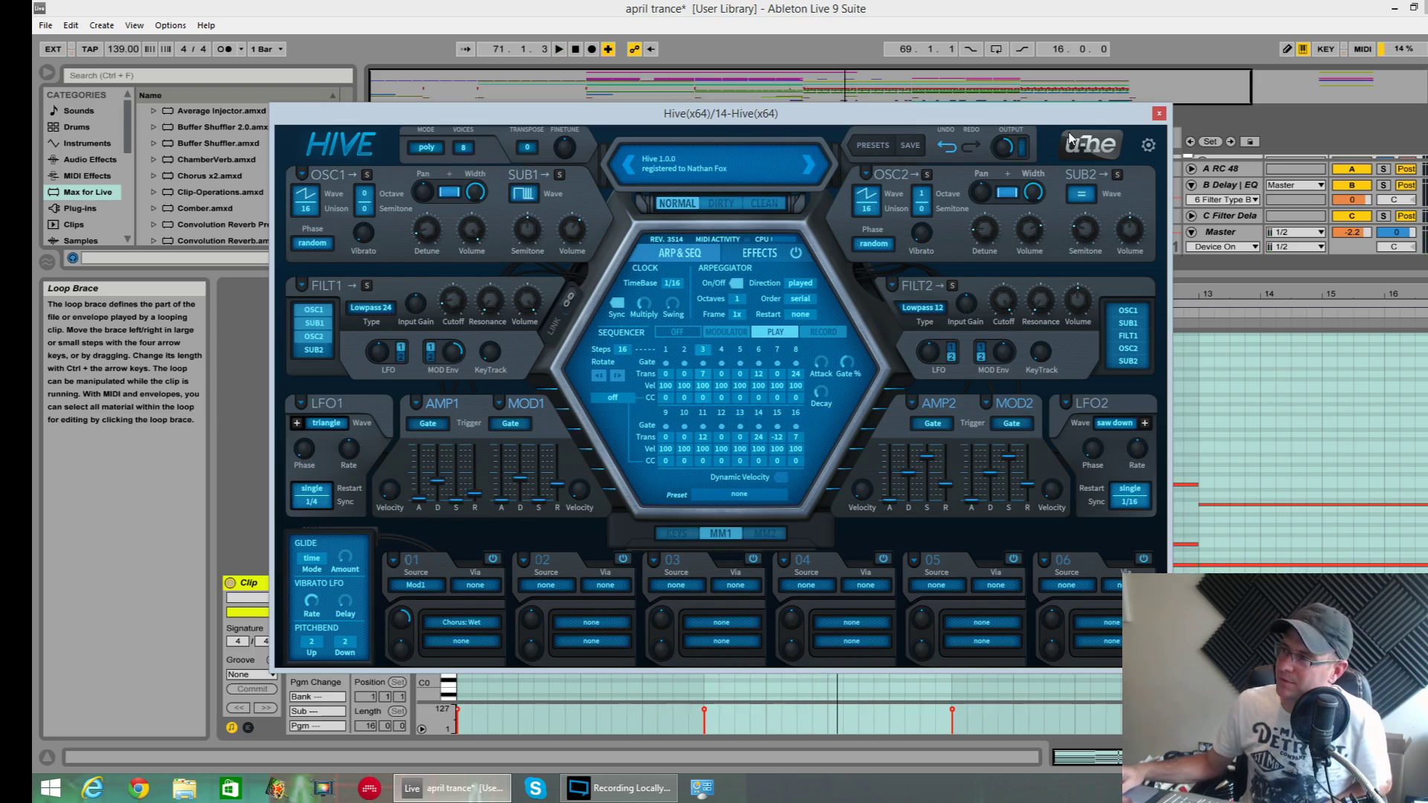
Step: Unsolo the 14 Hive track and play the arp within the full mix
drag(1068, 116, 979, 453)
drag(1055, 273, 1074, 473)
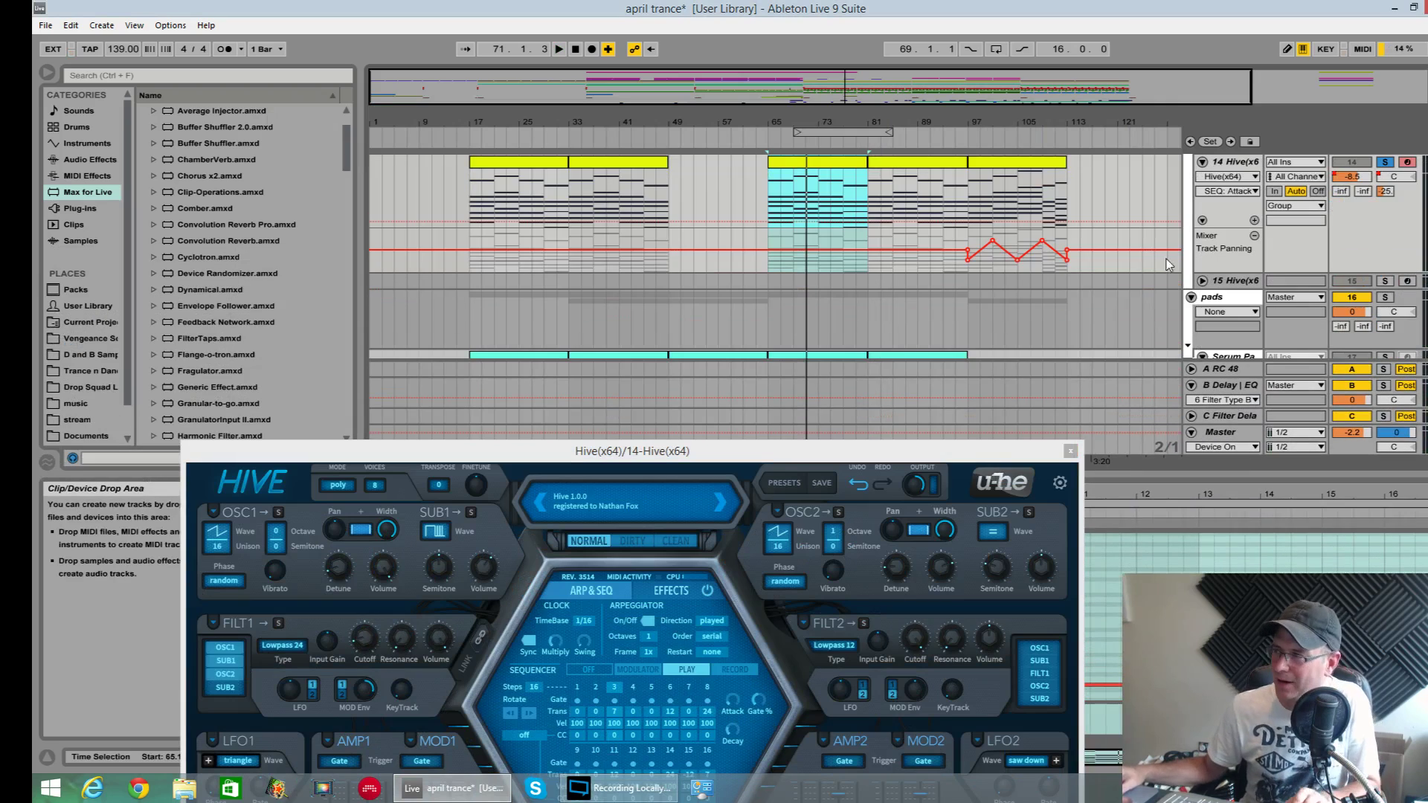
click(1384, 162)
key(space)
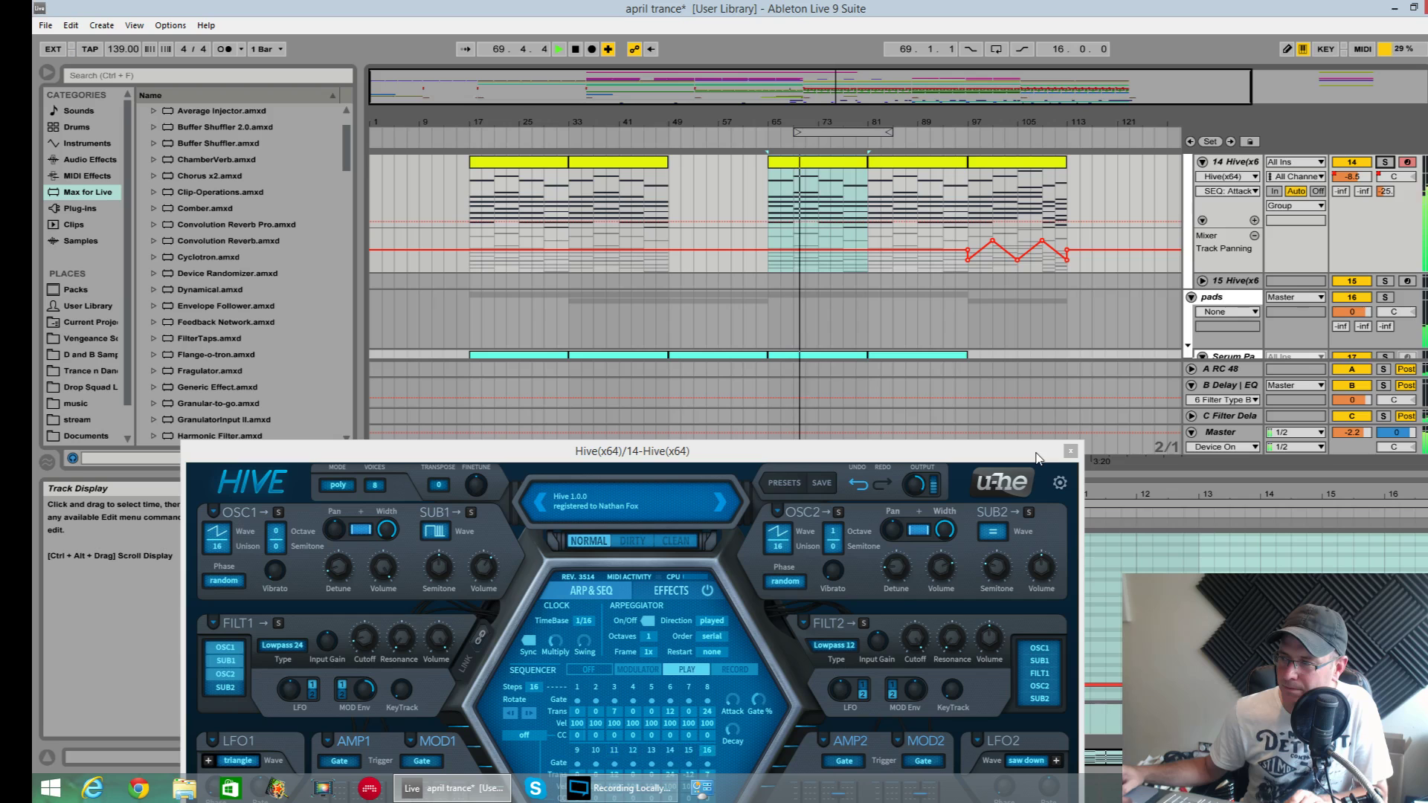
key(space)
Step: Play the full mix once more with the Hive sequencer in view, then solo the 14 Hive track again
drag(1038, 457, 1139, 178)
drag(839, 176, 848, 150)
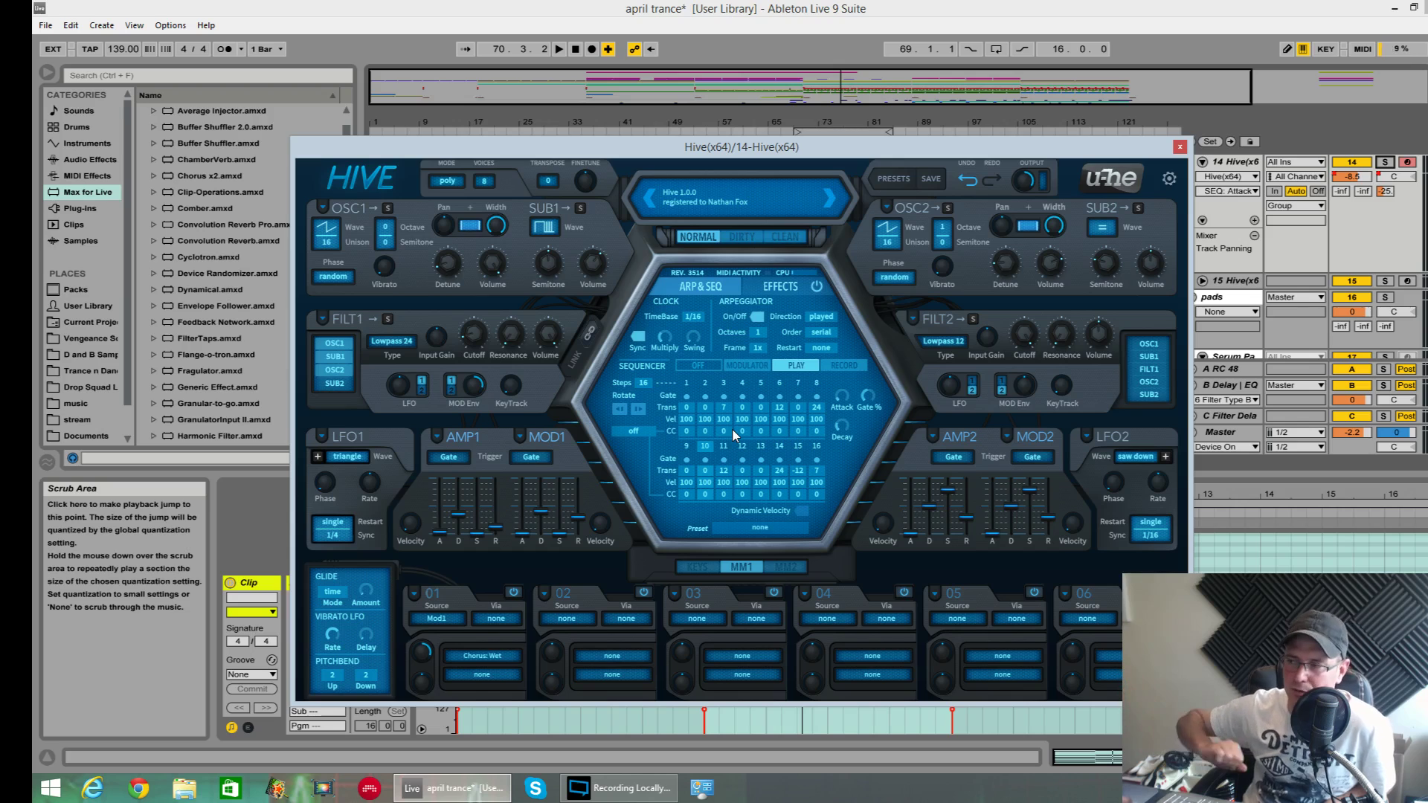
key(space)
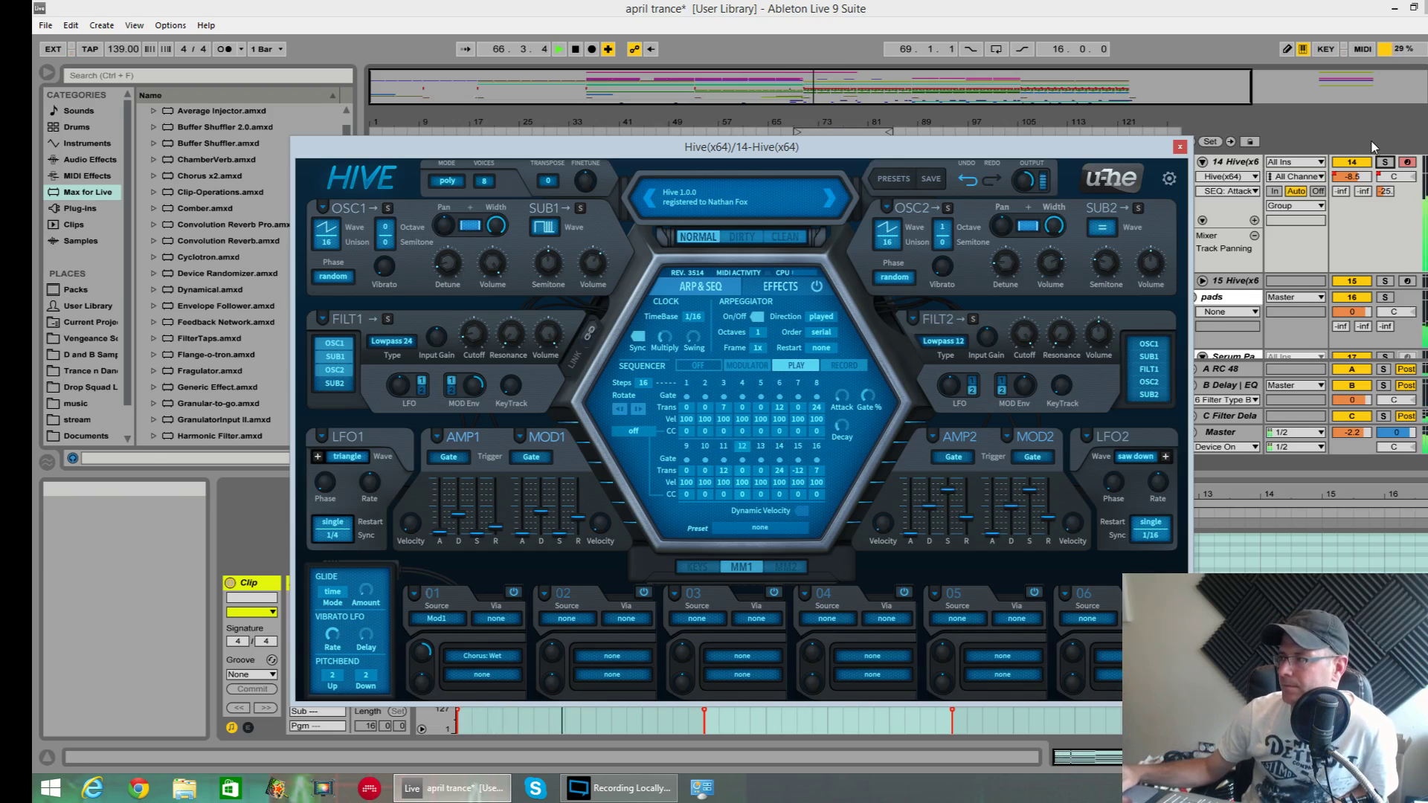
click(1384, 164)
click(1384, 164)
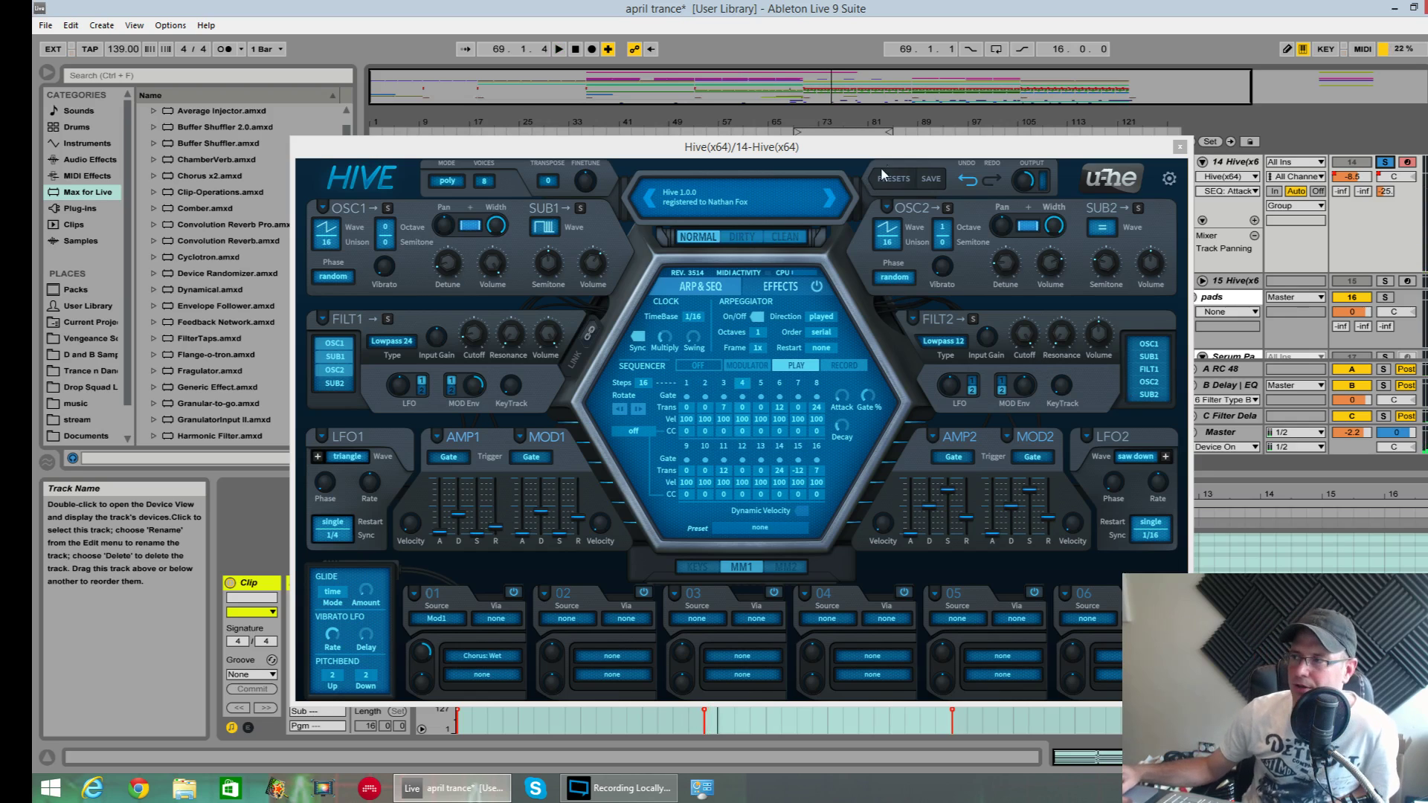
Step: Hide the browser and zoom the arrangement out around the 14 Hive clips
drag(882, 147, 768, 396)
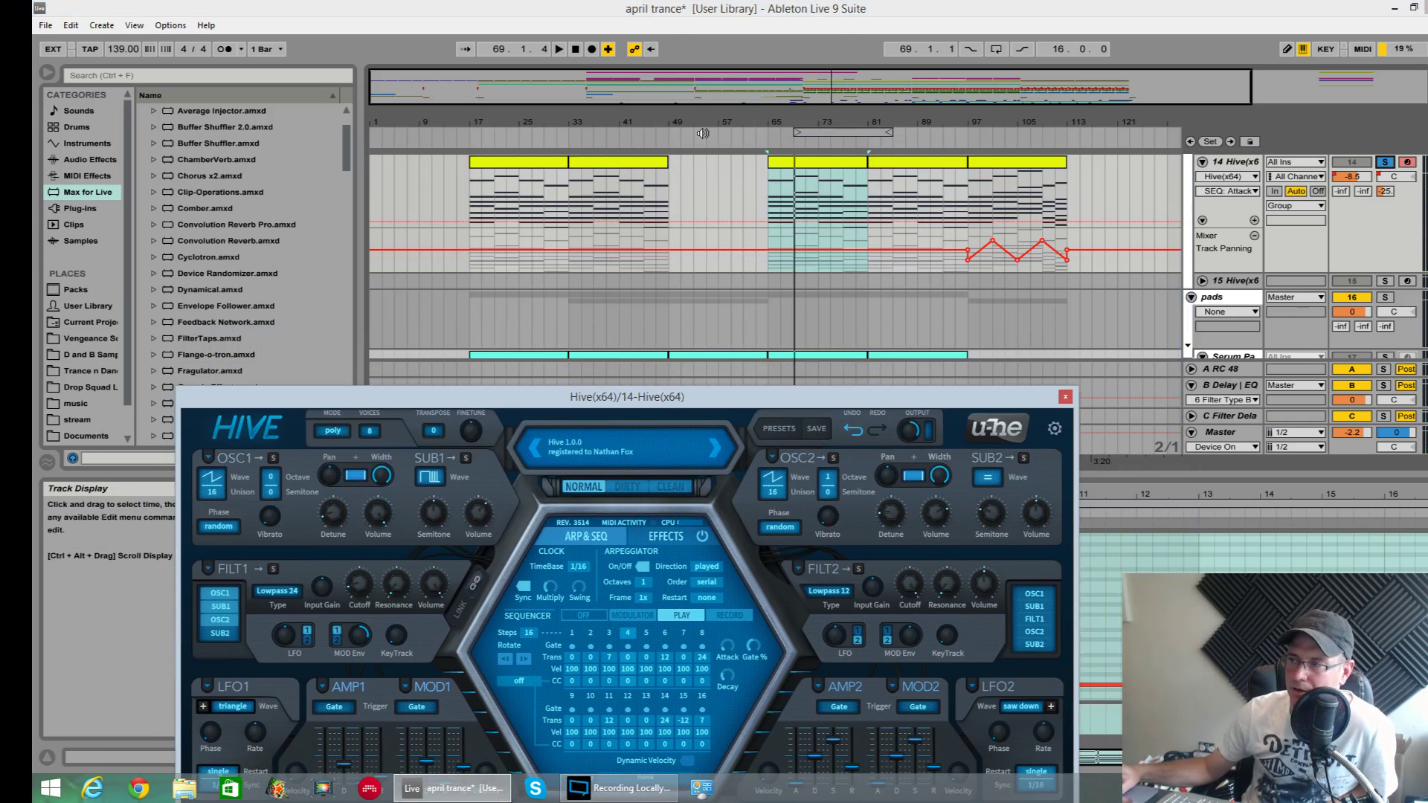
drag(708, 117, 706, 85)
drag(843, 398, 859, 622)
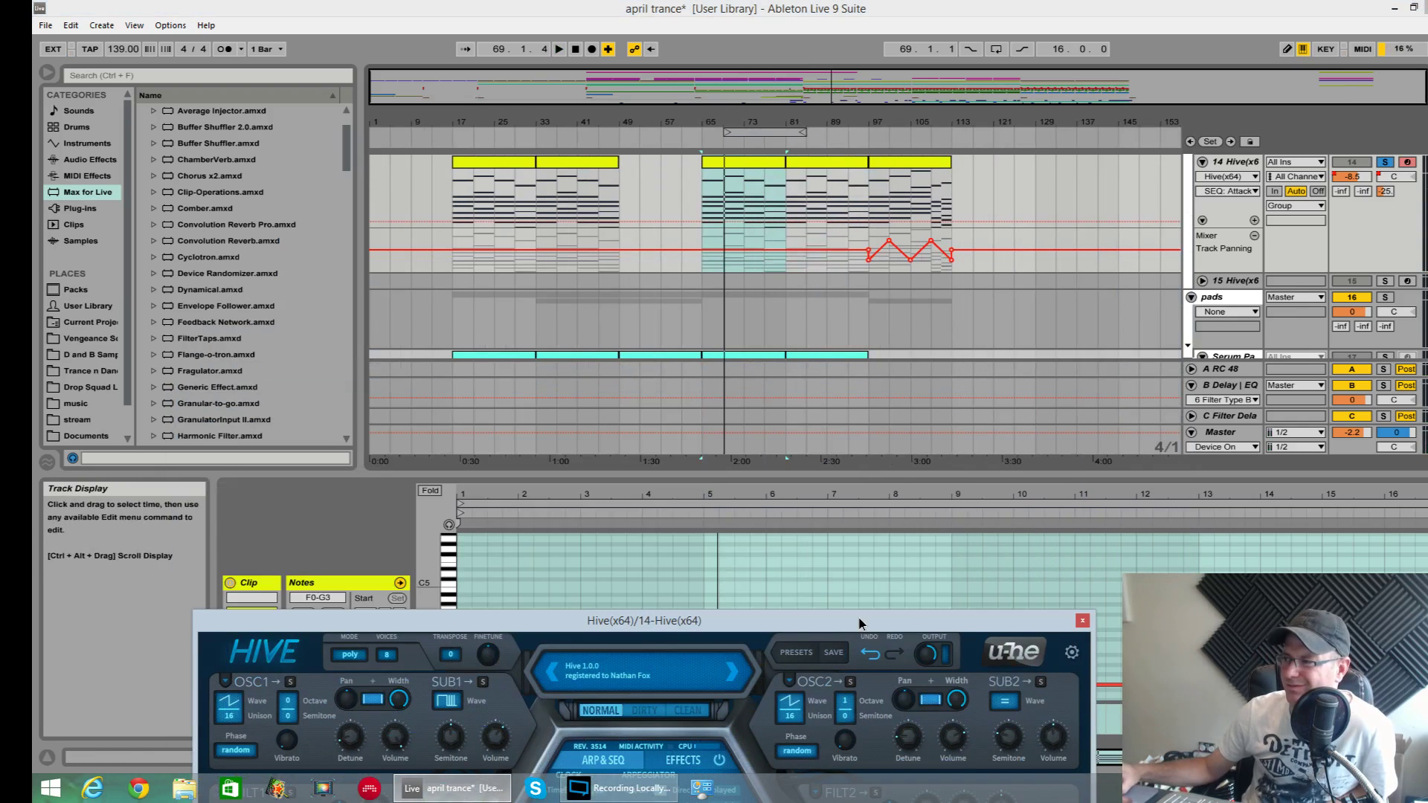
click(47, 72)
drag(260, 121, 282, 111)
Step: Close the Hive plug-in window to uncover the arrangement
drag(727, 624, 556, 302)
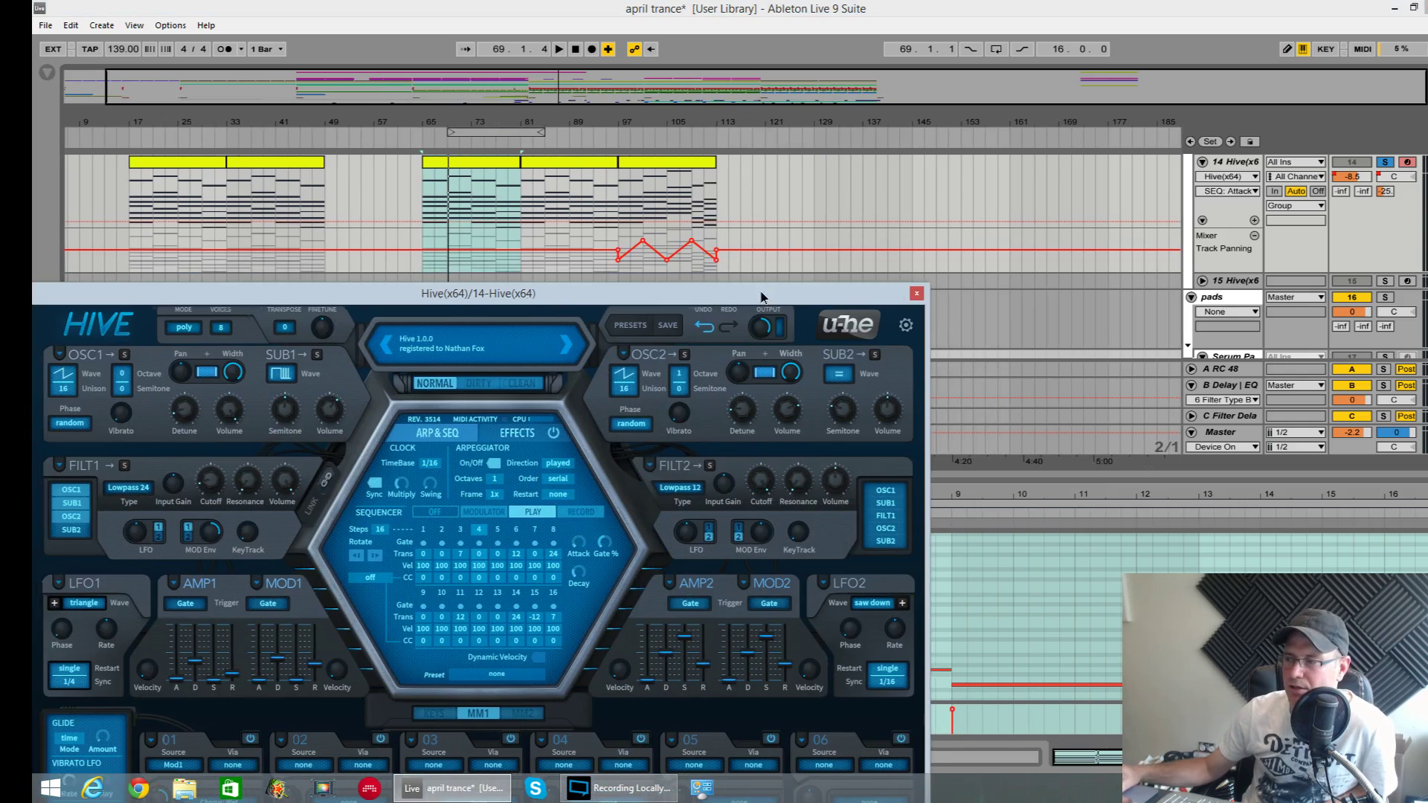
drag(716, 294, 818, 305)
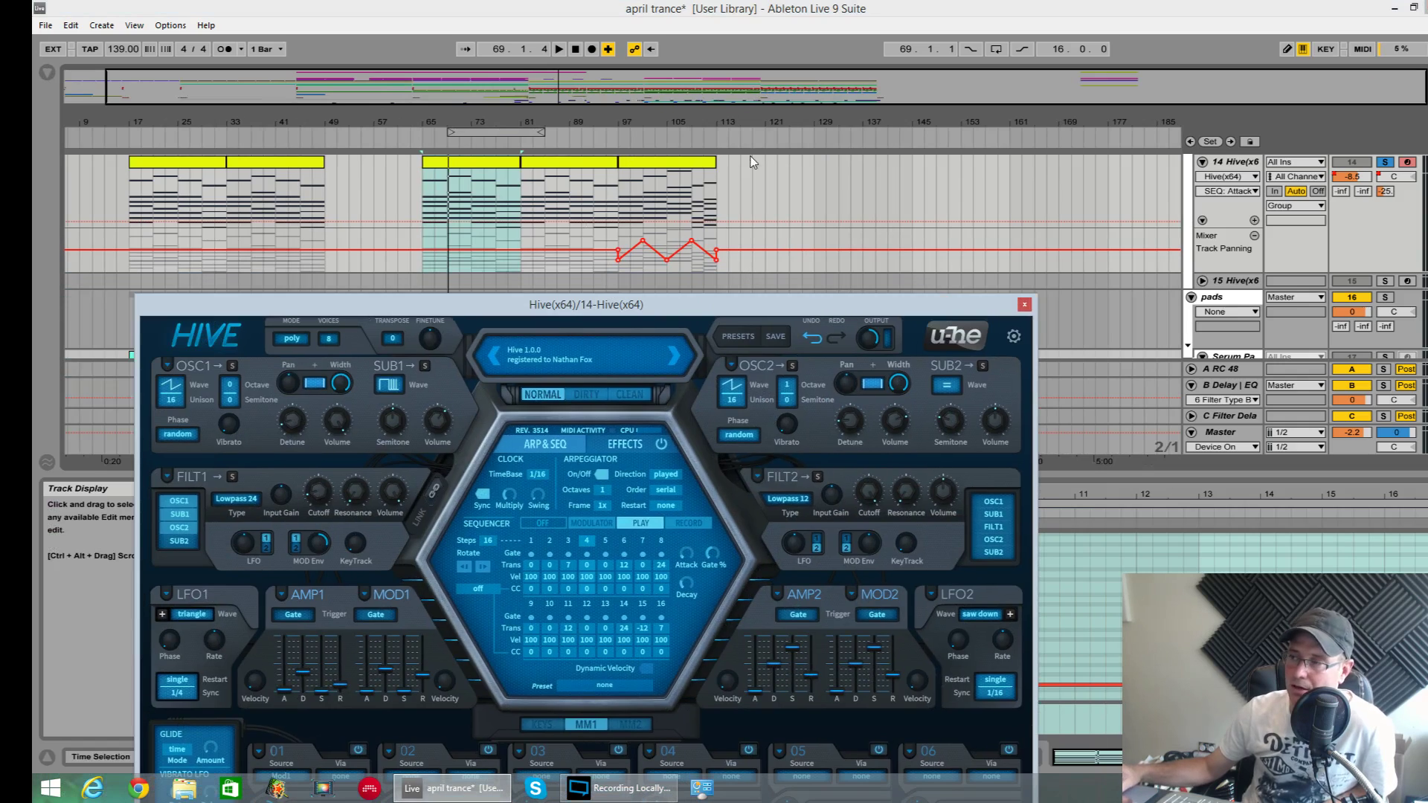
drag(857, 308, 831, 151)
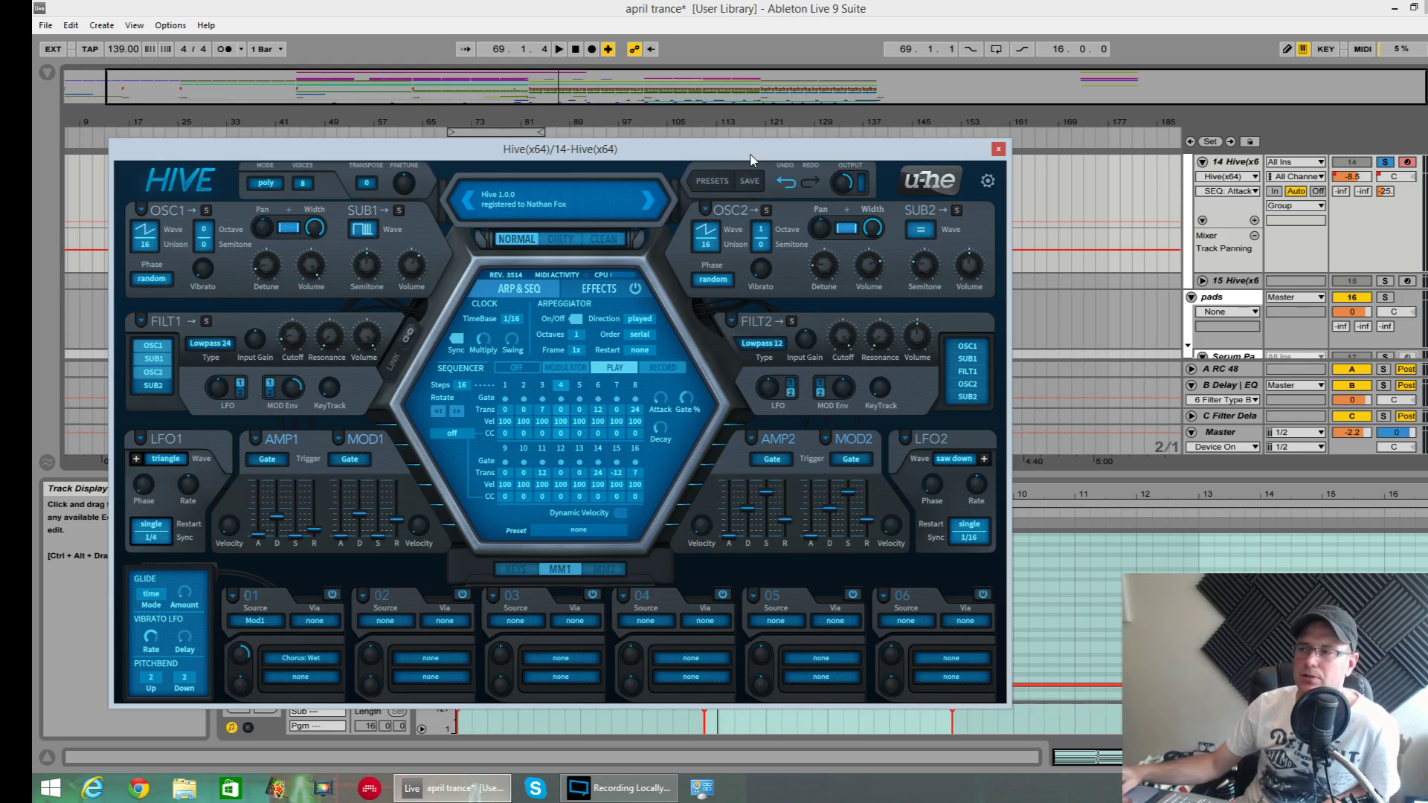
drag(751, 158, 859, 134)
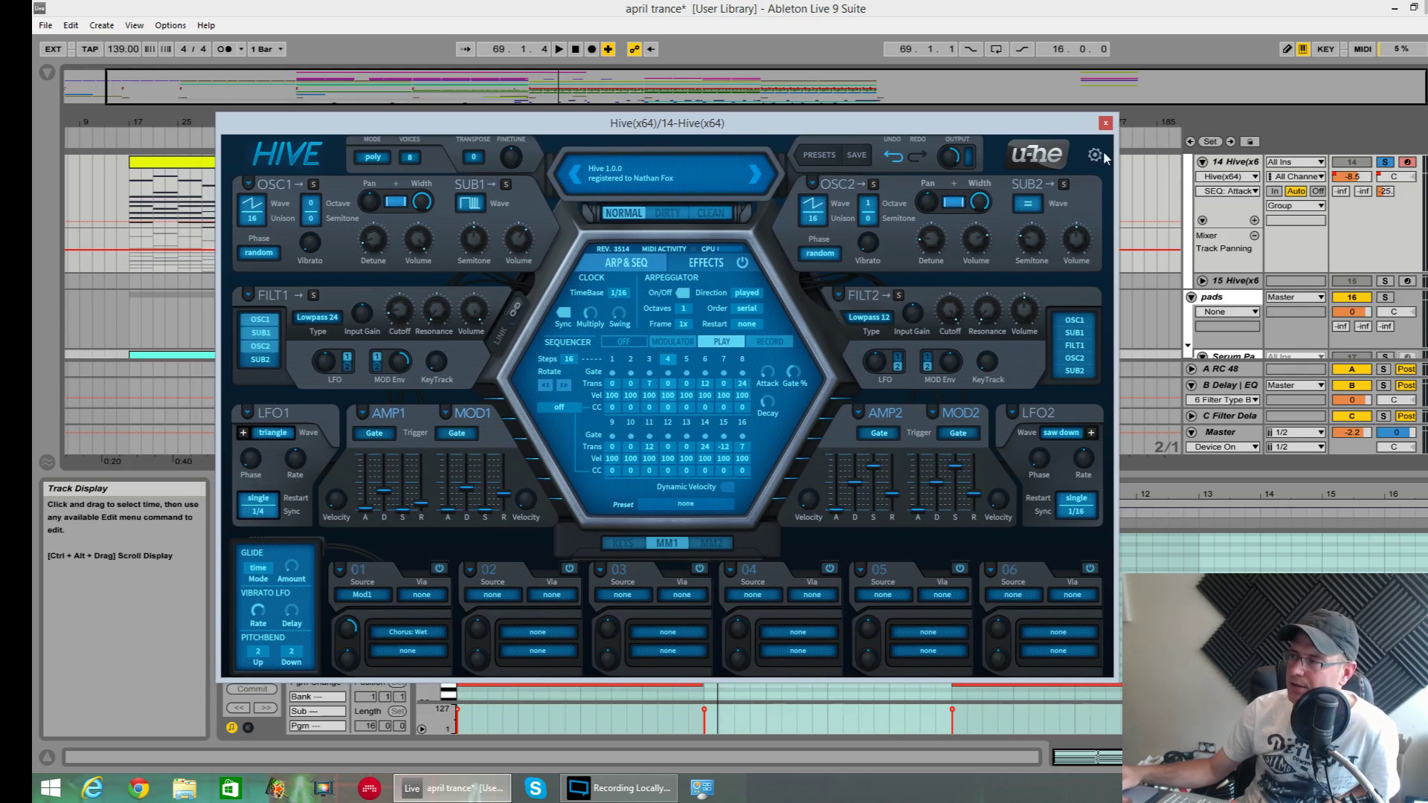
mouse_move(1075, 130)
mouse_down()
mouse_move(1076, 144)
mouse_move(1078, 121)
mouse_up()
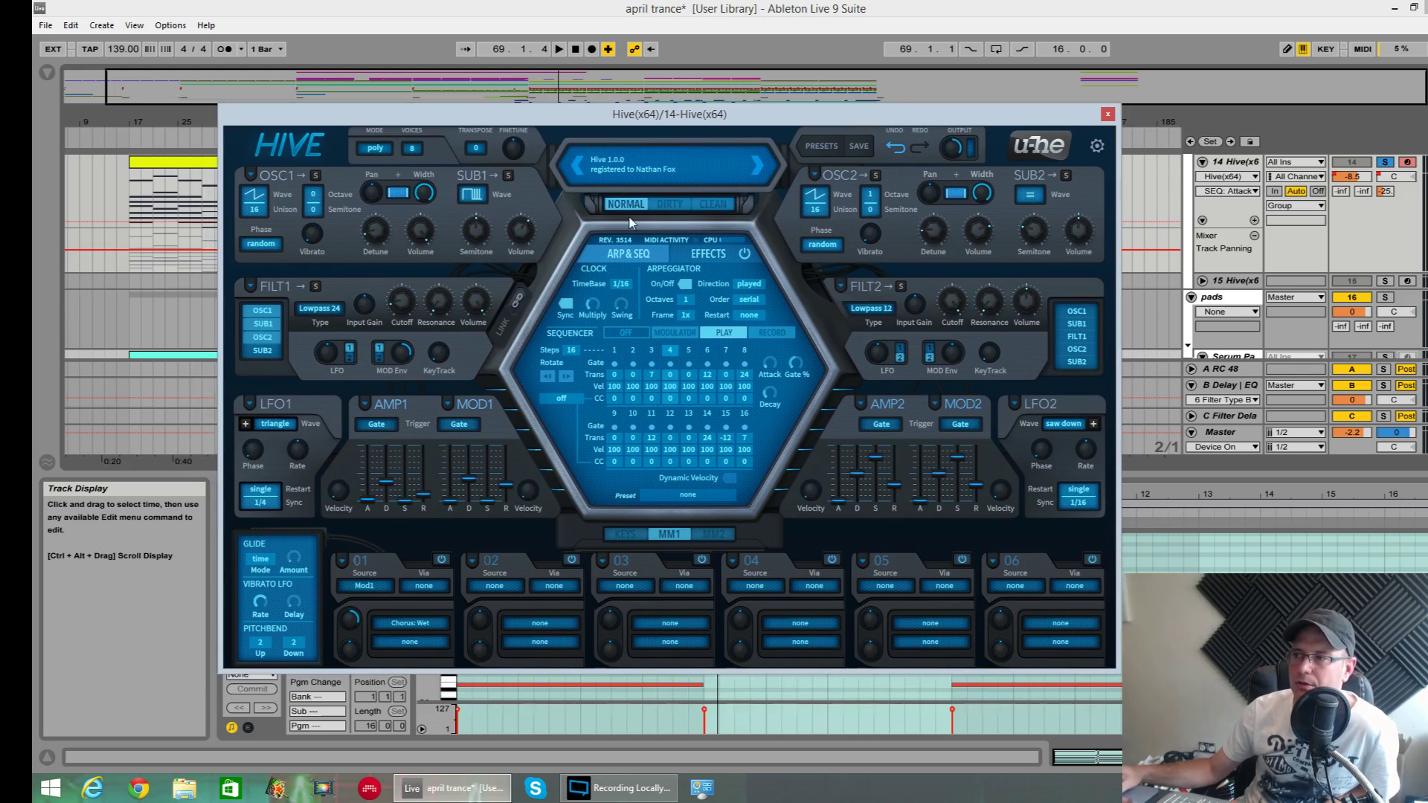
click(1107, 114)
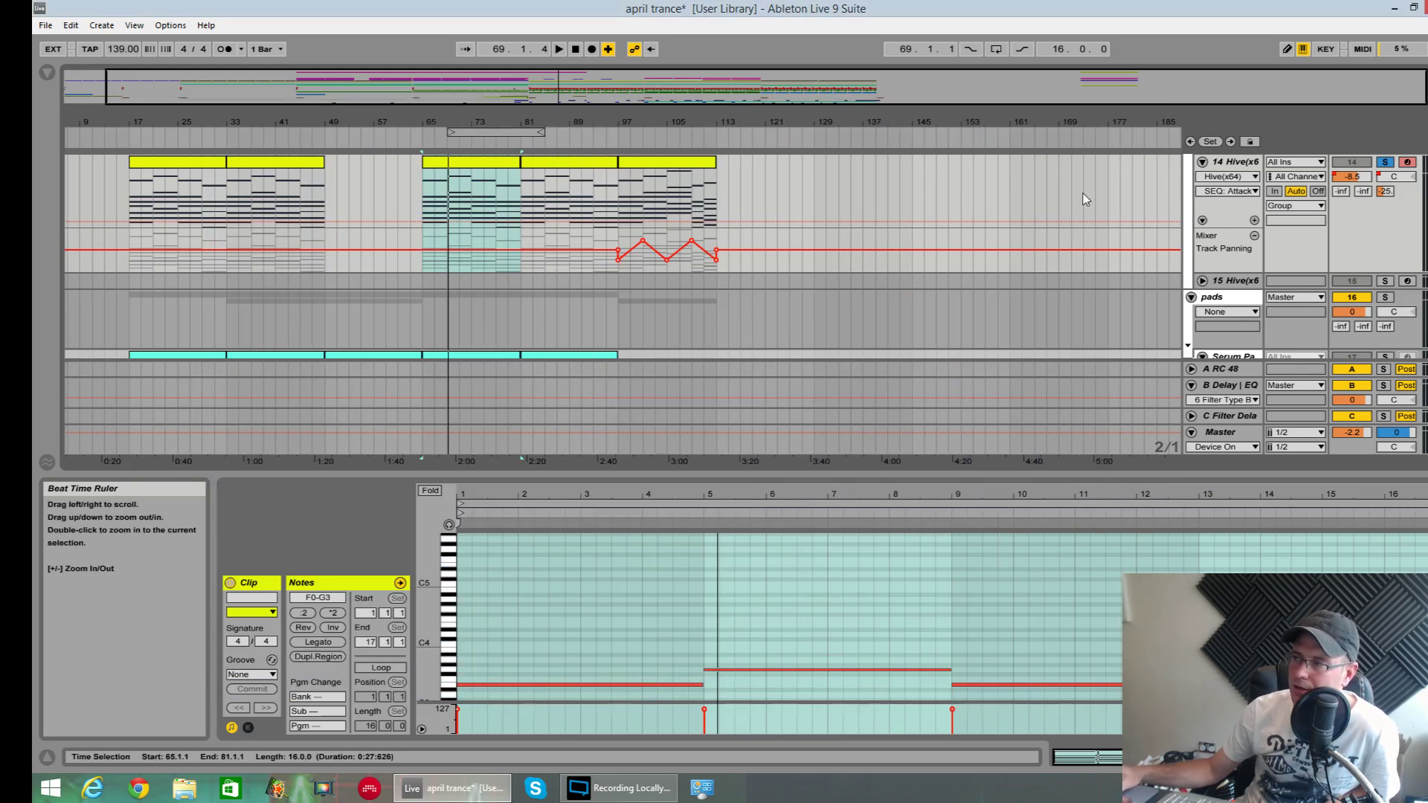
Step: Play the full arrangement from bar 1 with the 14 Hive track unsoloed, and hide the clip detail view
drag(383, 119, 406, 115)
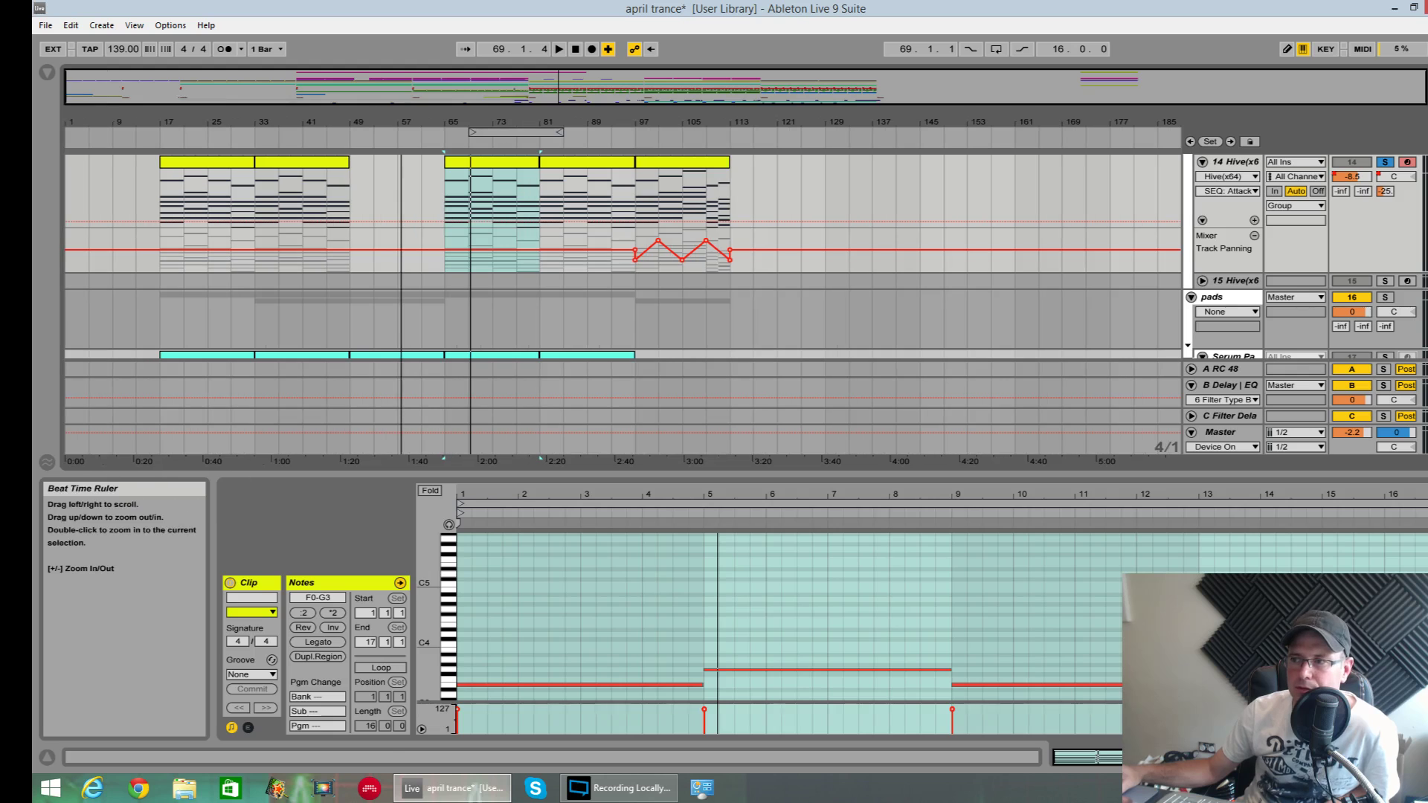
click(73, 201)
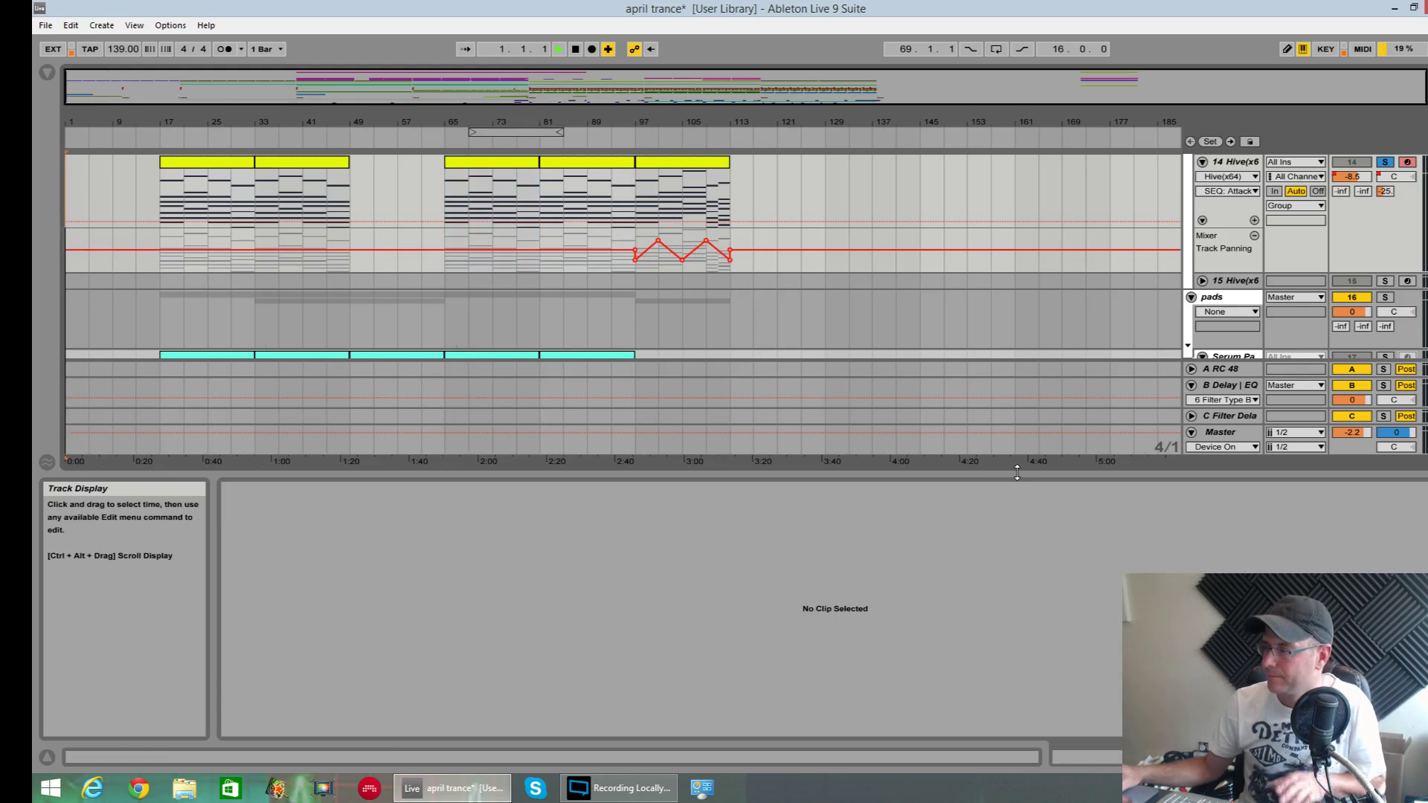
drag(1016, 472, 1016, 550)
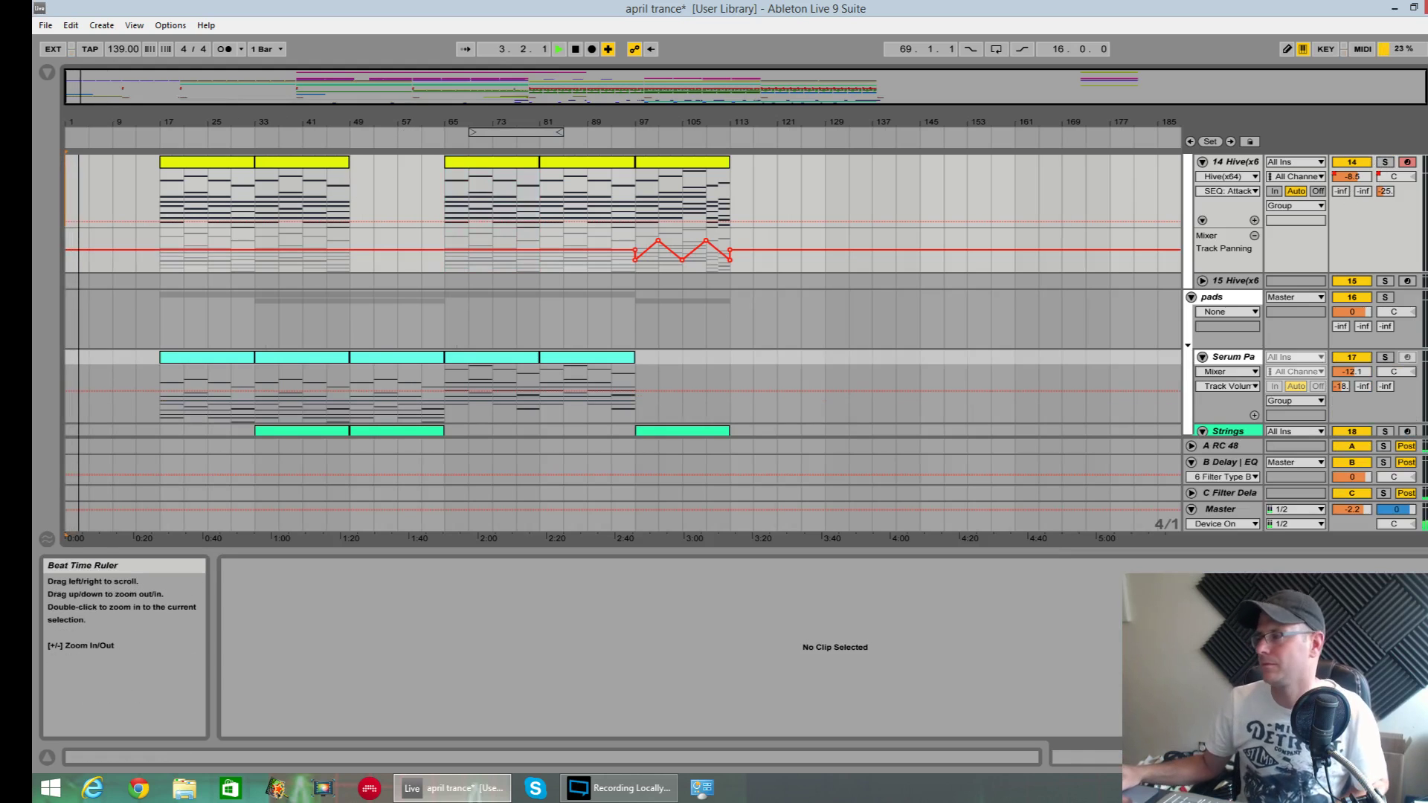
click(1424, 757)
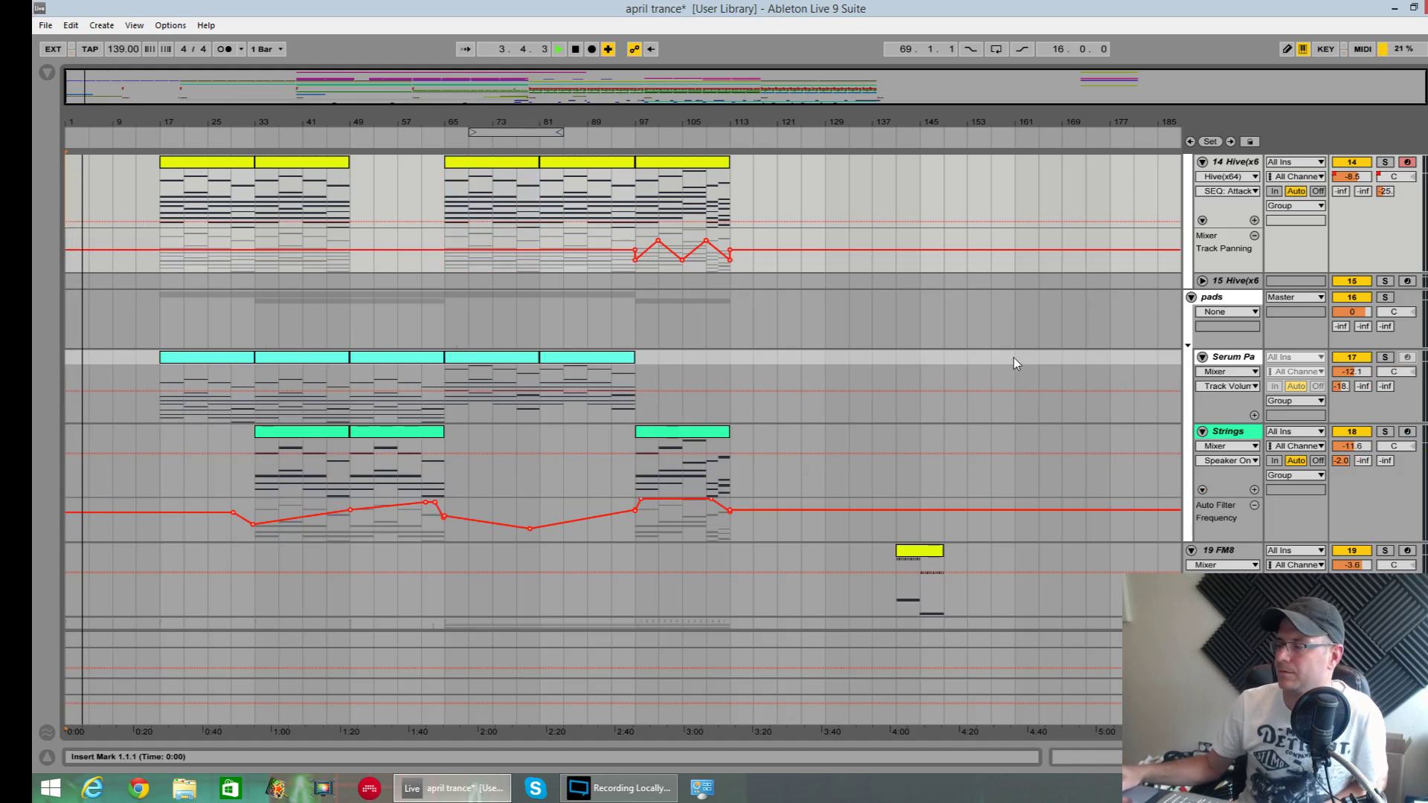
Step: Fold the Strings and Serum pad tracks, the 19 FM8 track, and the pads, Drums and efx groups
click(1201, 432)
click(1202, 357)
click(1190, 297)
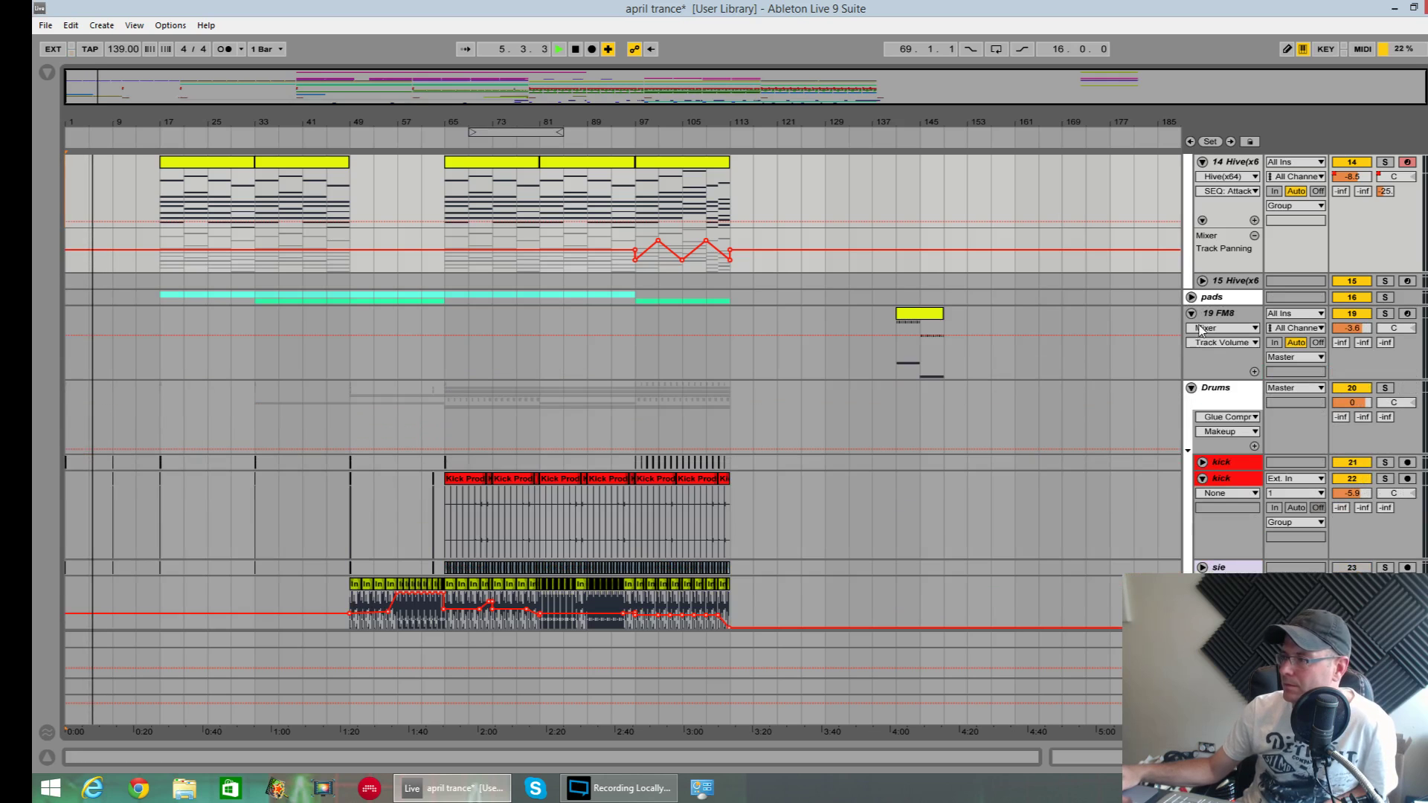
click(1190, 313)
click(1190, 329)
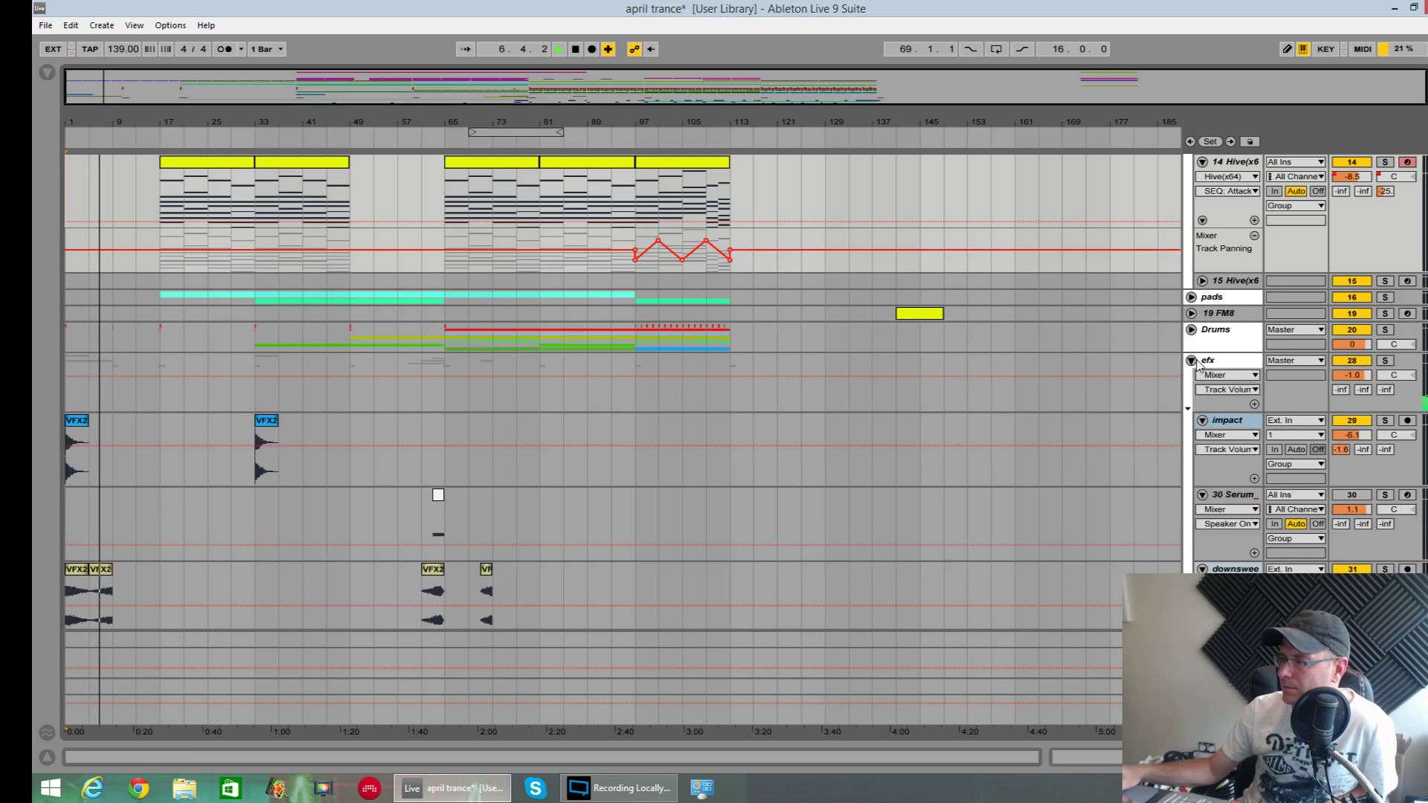
click(1190, 360)
scroll(1198, 321, up, 1)
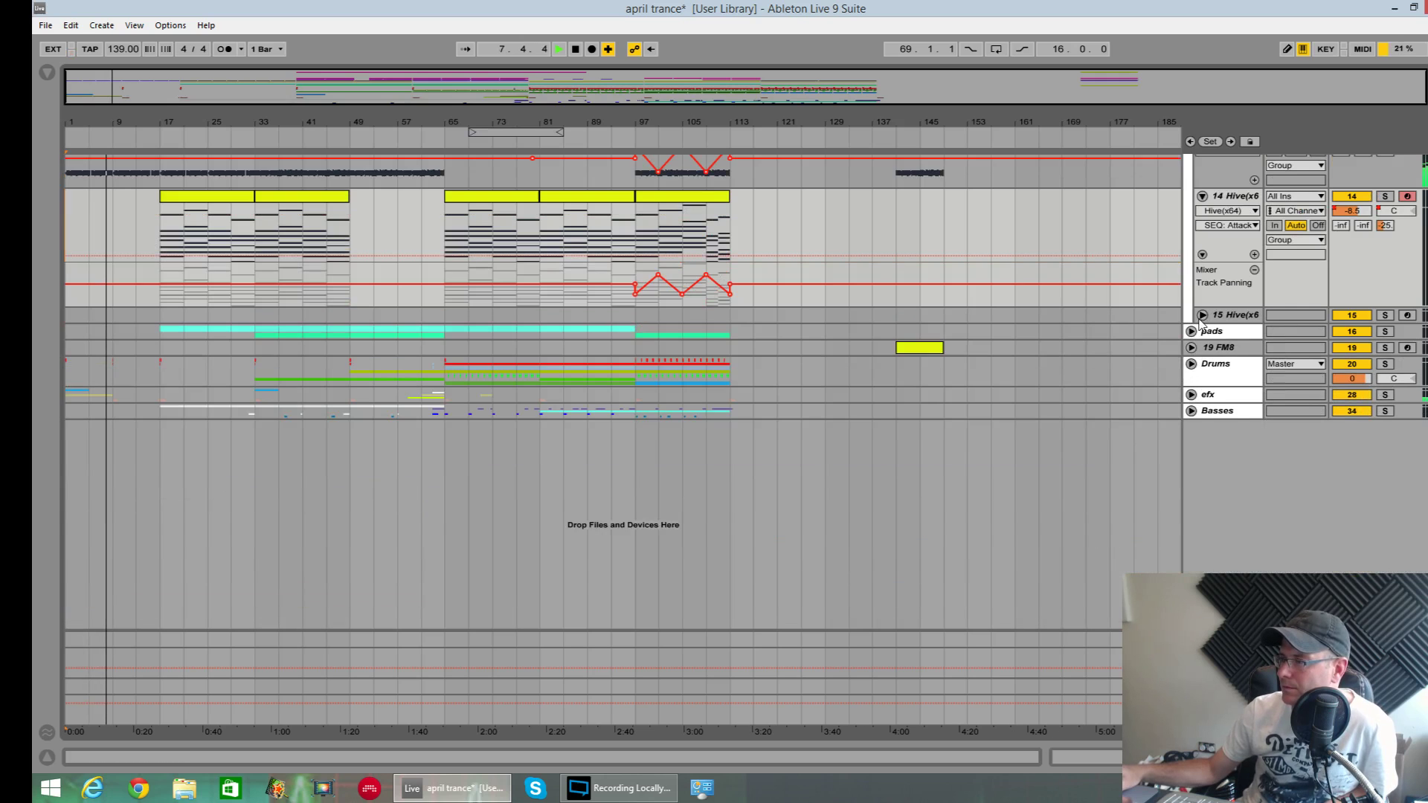
Step: Fold the hive pluck, 11 Audio, sylenth and virus arp tracks, and reduce the height of the 14 Hive panning lane
scroll(1200, 320, up, 8)
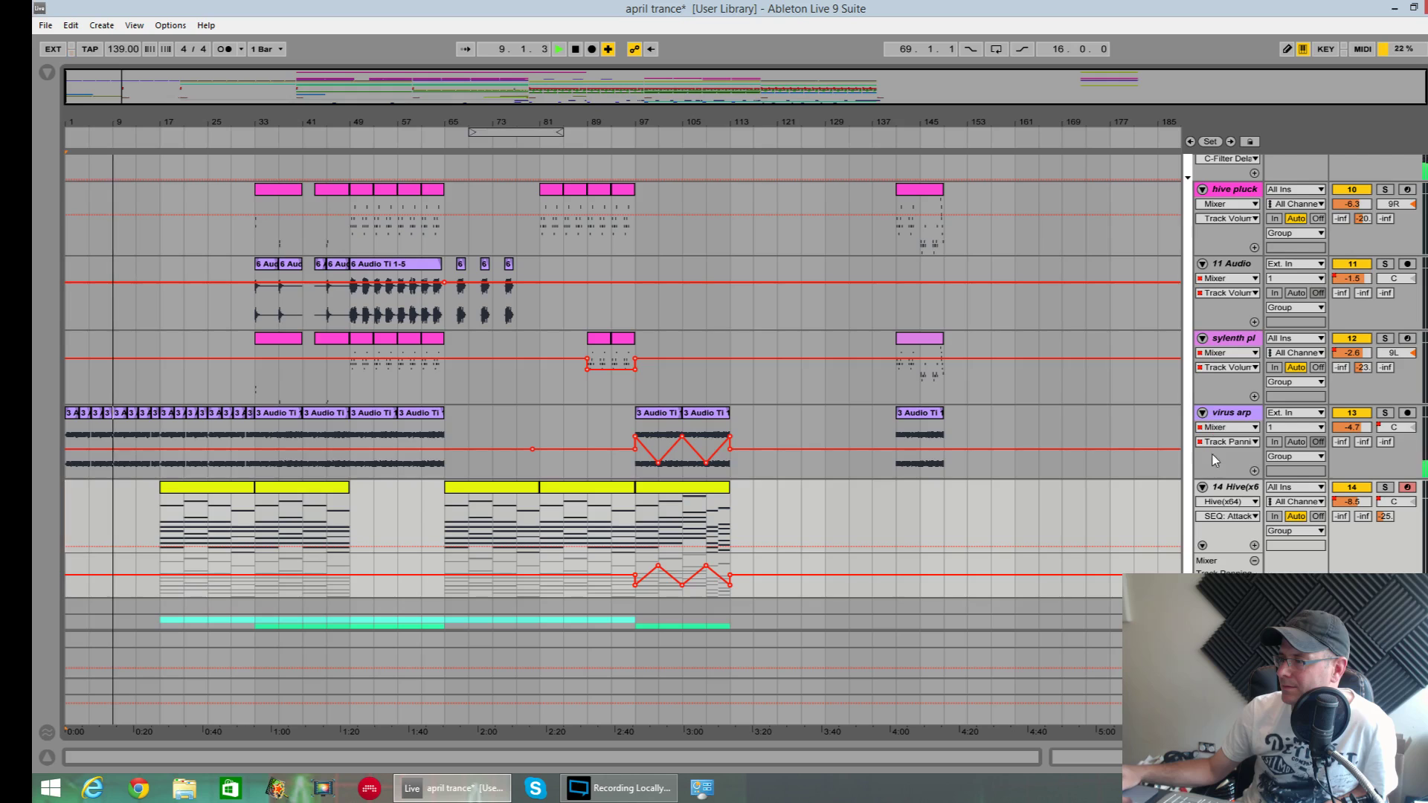
drag(1222, 479, 1227, 245)
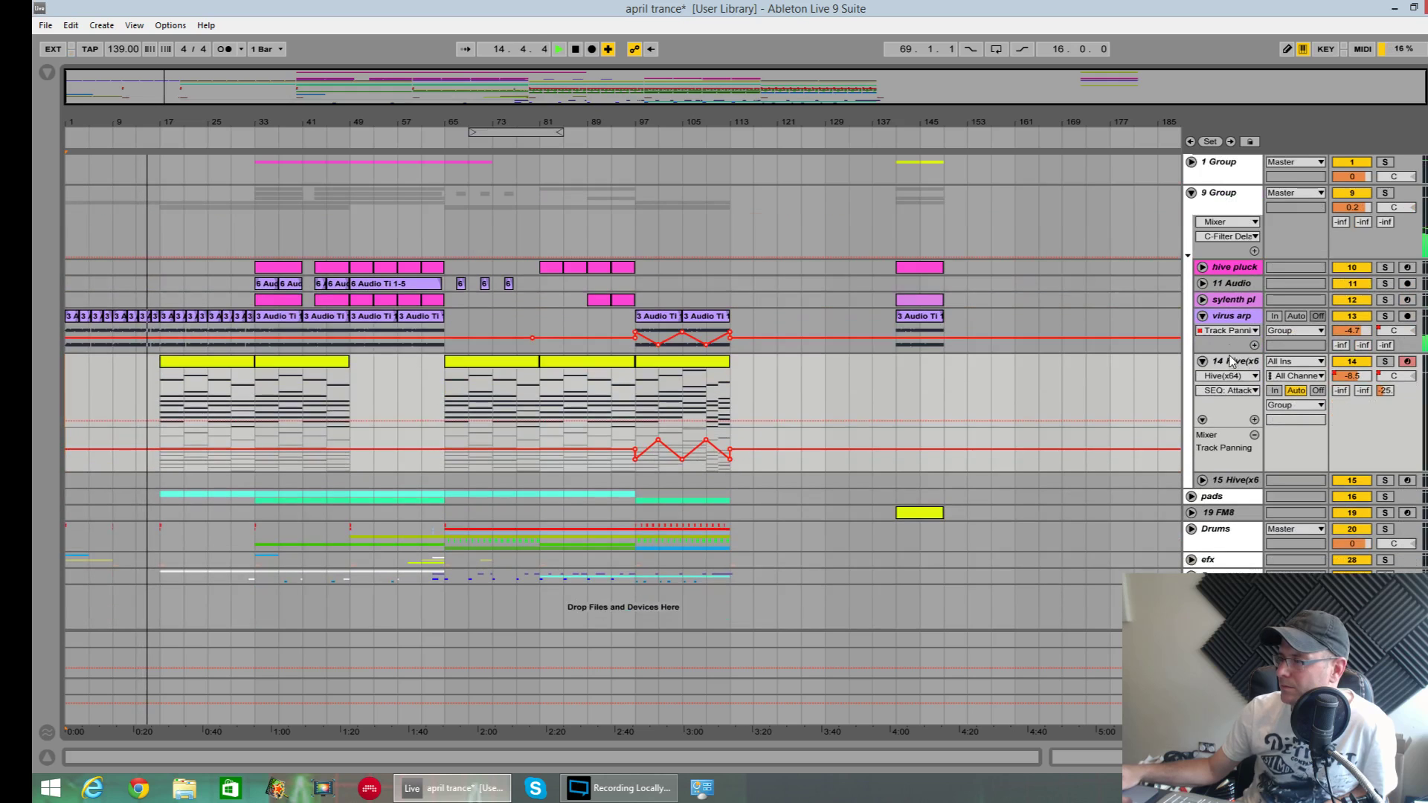
drag(1230, 354, 1231, 325)
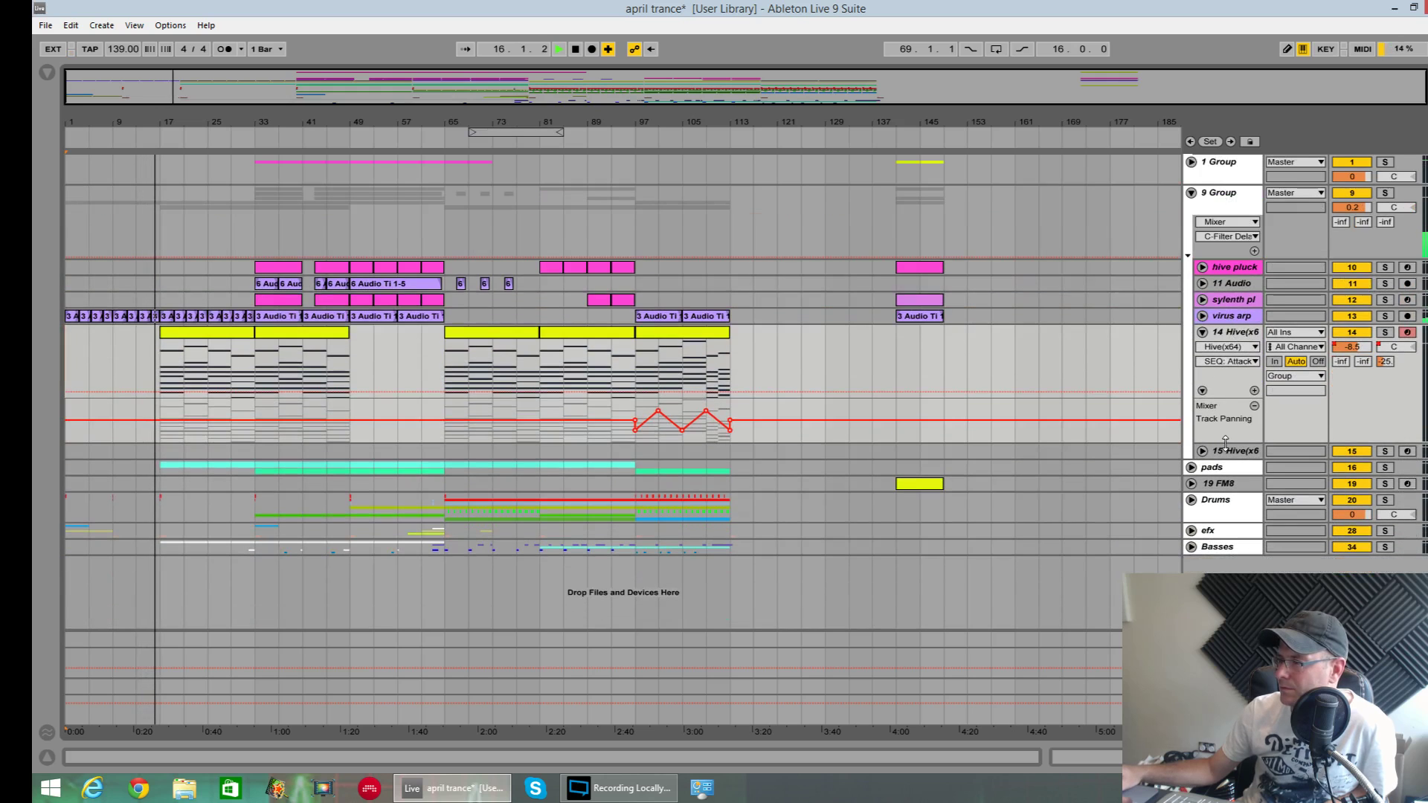
drag(1224, 440, 1224, 411)
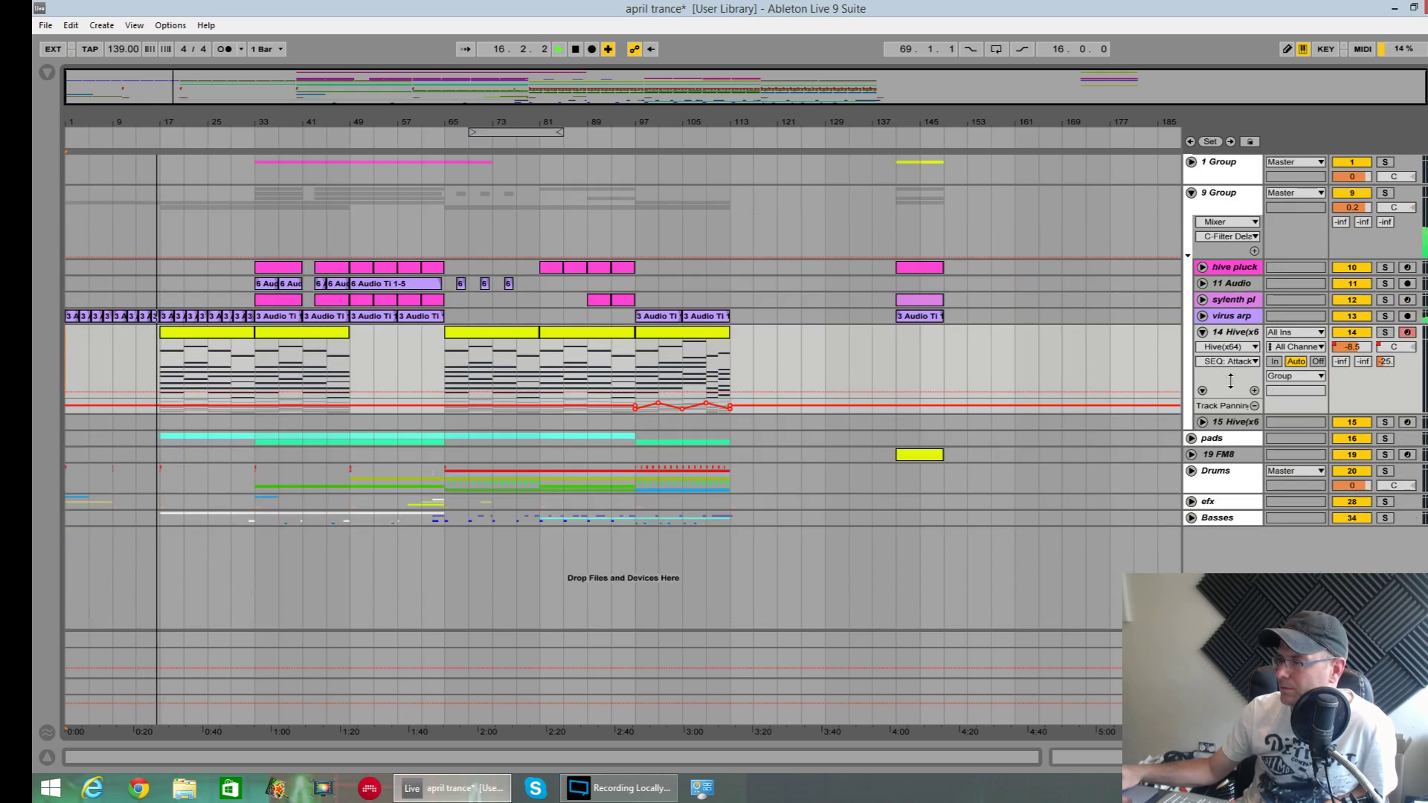
Step: Colour the 14 Hive track blue, keeping it unfolded
right_click(1238, 339)
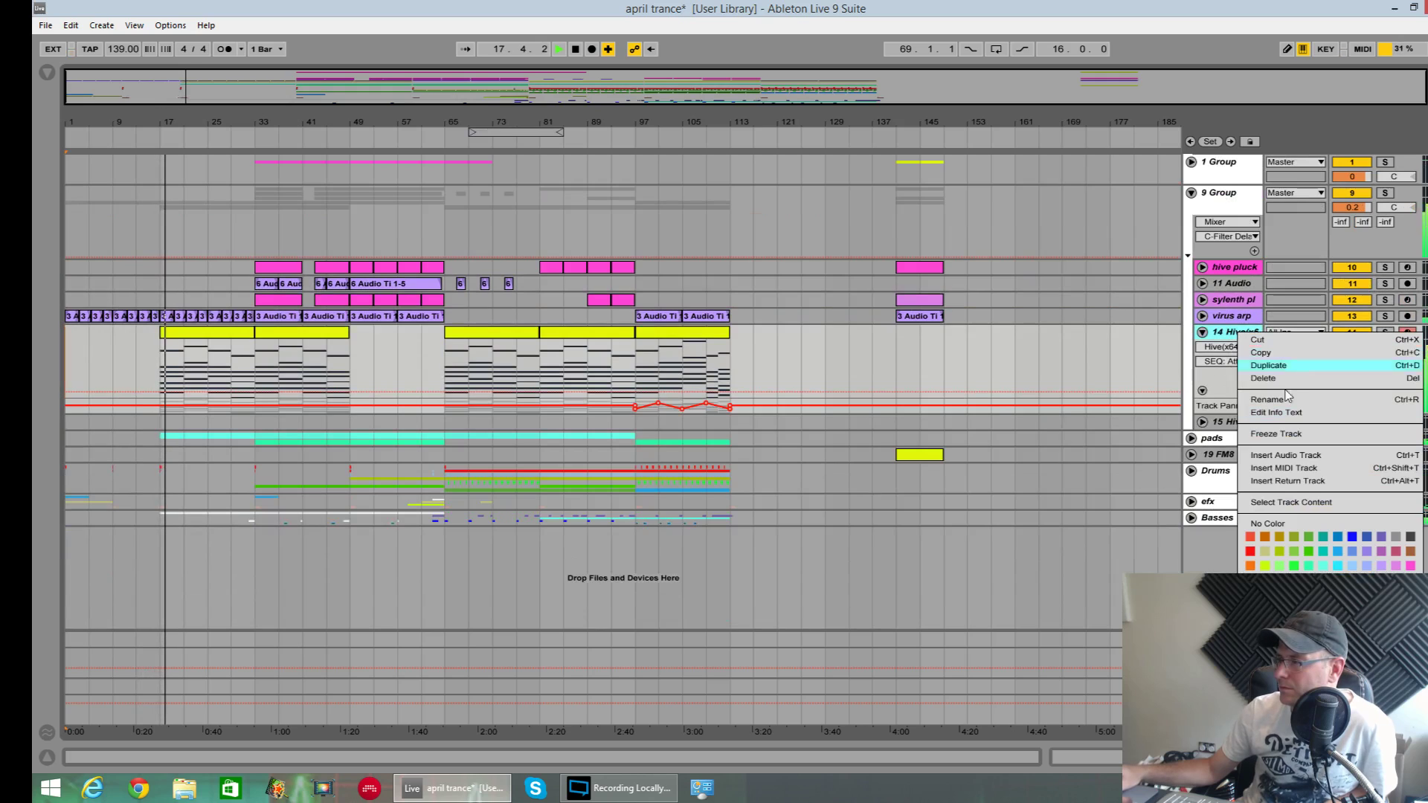
click(1333, 537)
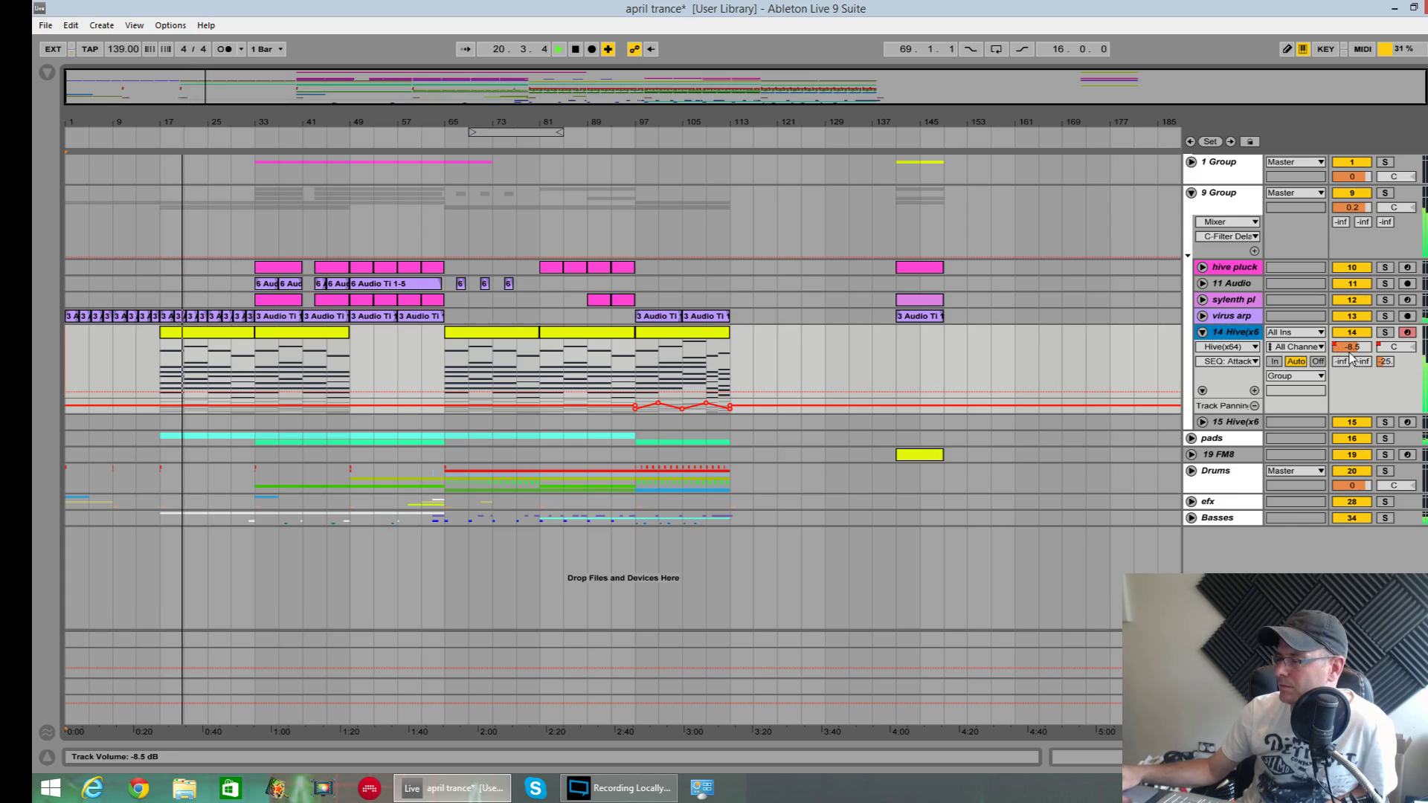
click(1201, 332)
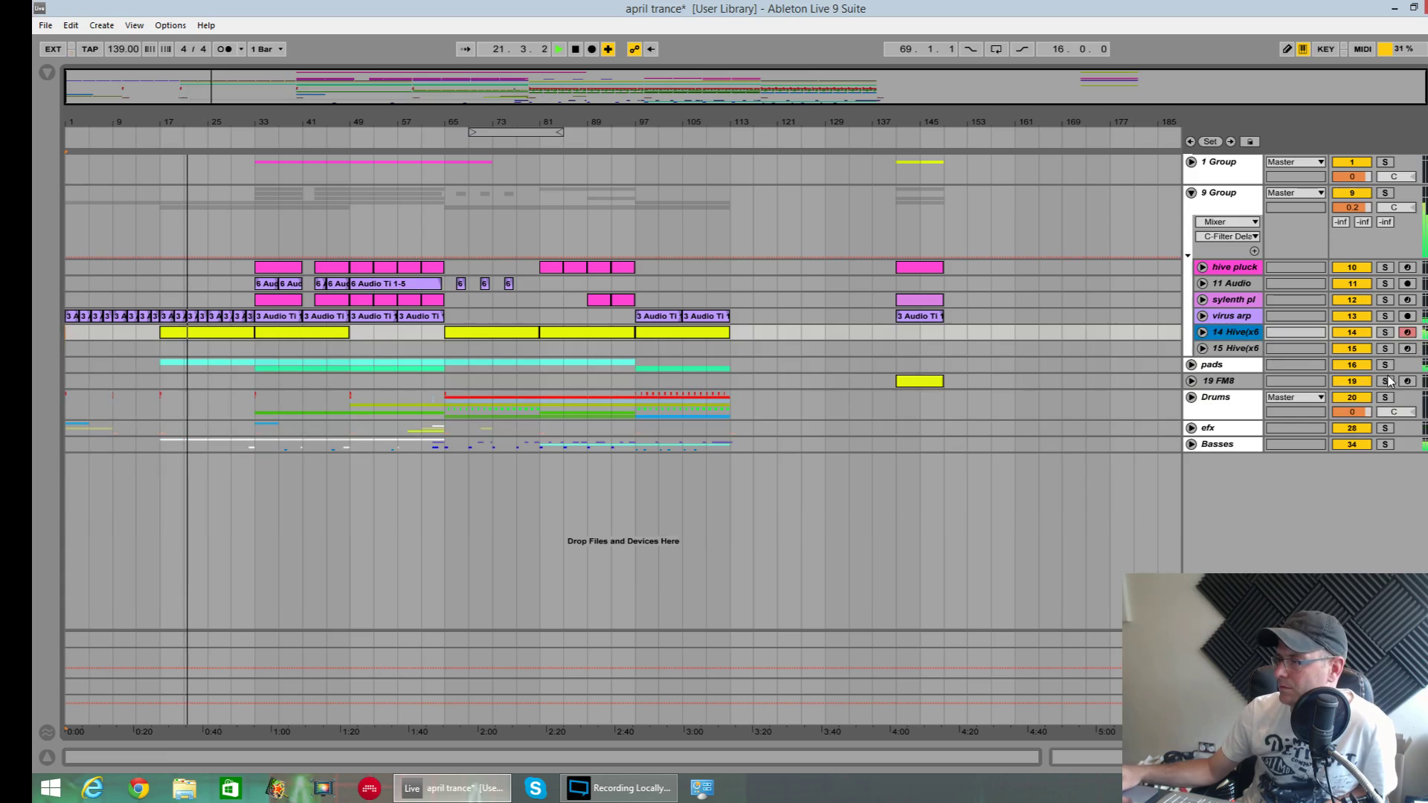
click(1202, 333)
Step: Show the 14 Hive track's device chain, stop playback, turn on its sidechain compressor and collapse both sidechain compressors
double_click(1229, 333)
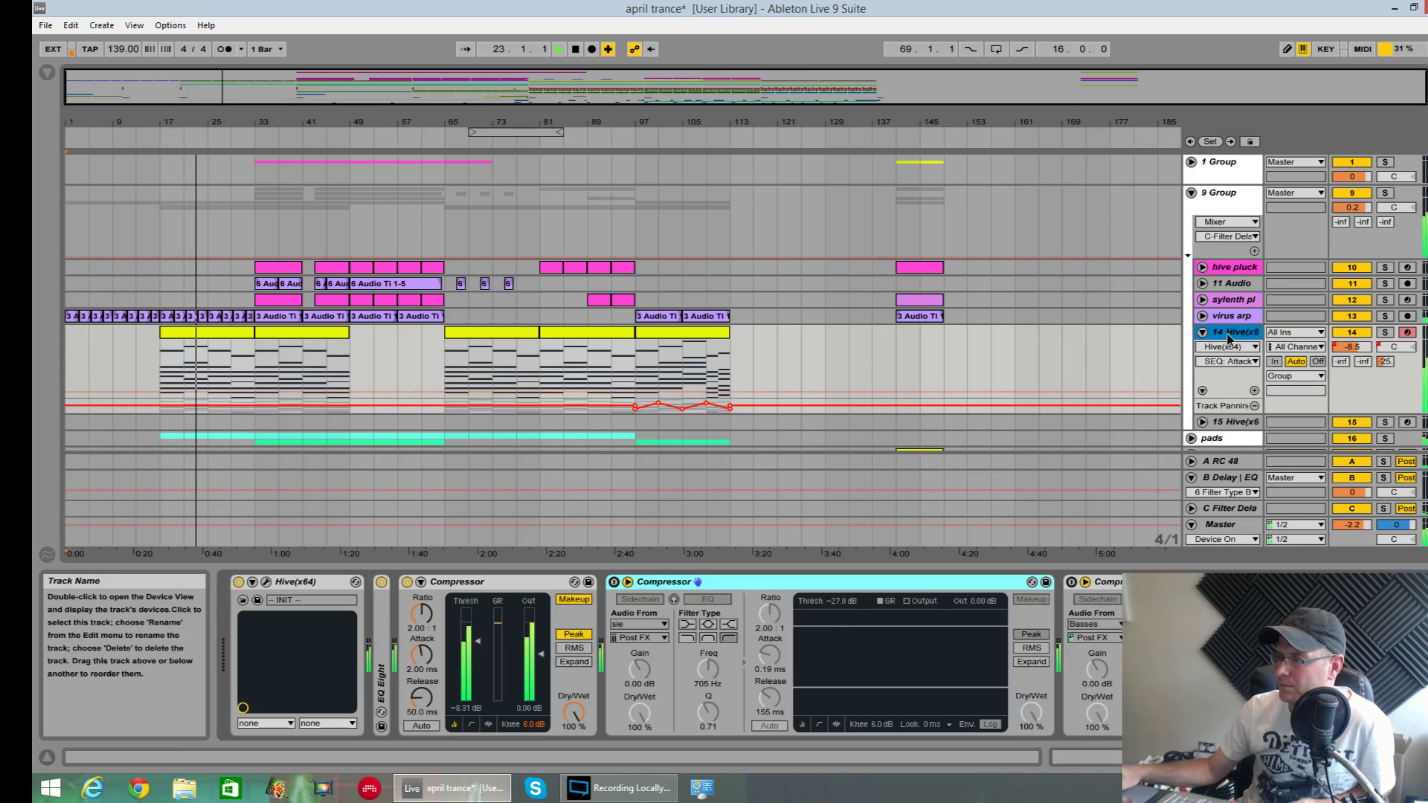
key(space)
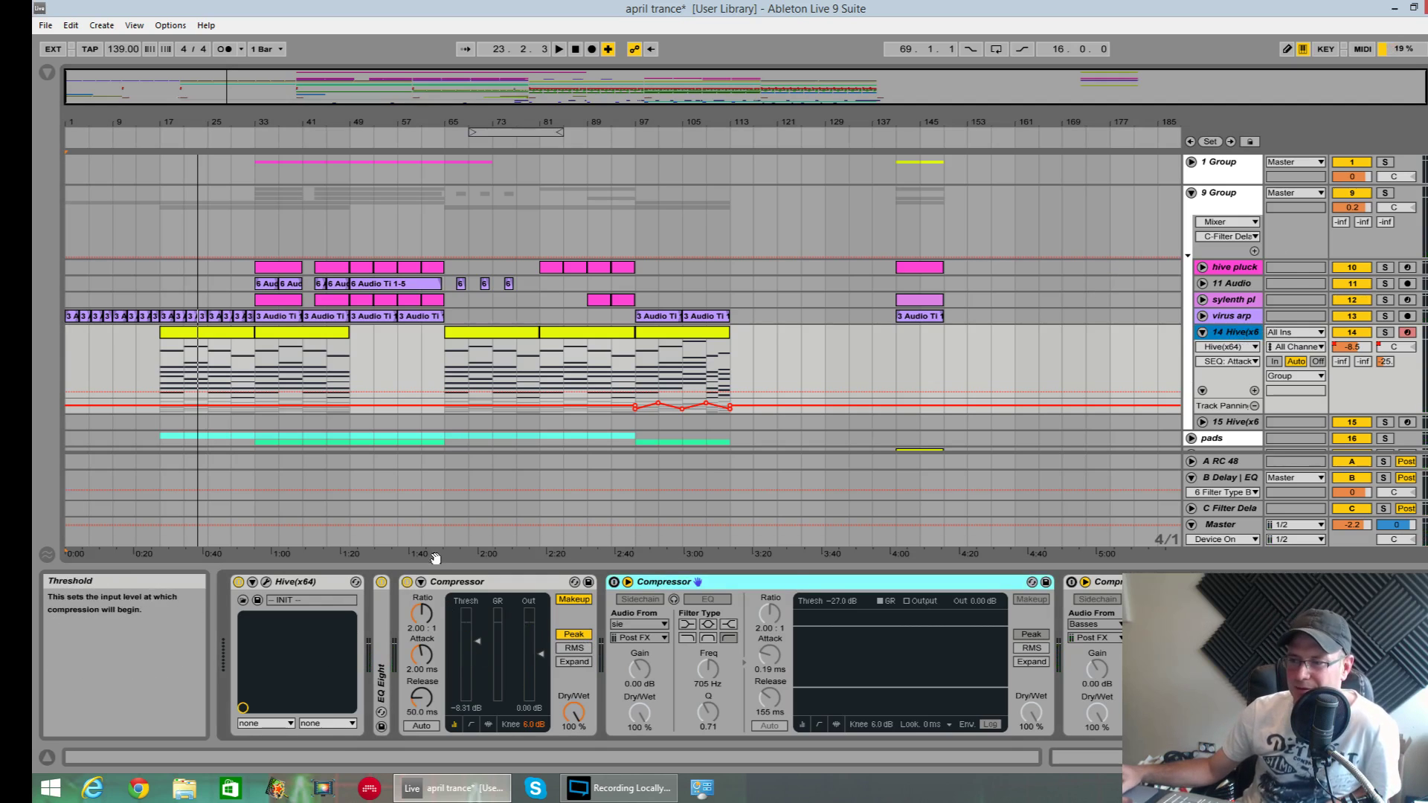
click(629, 598)
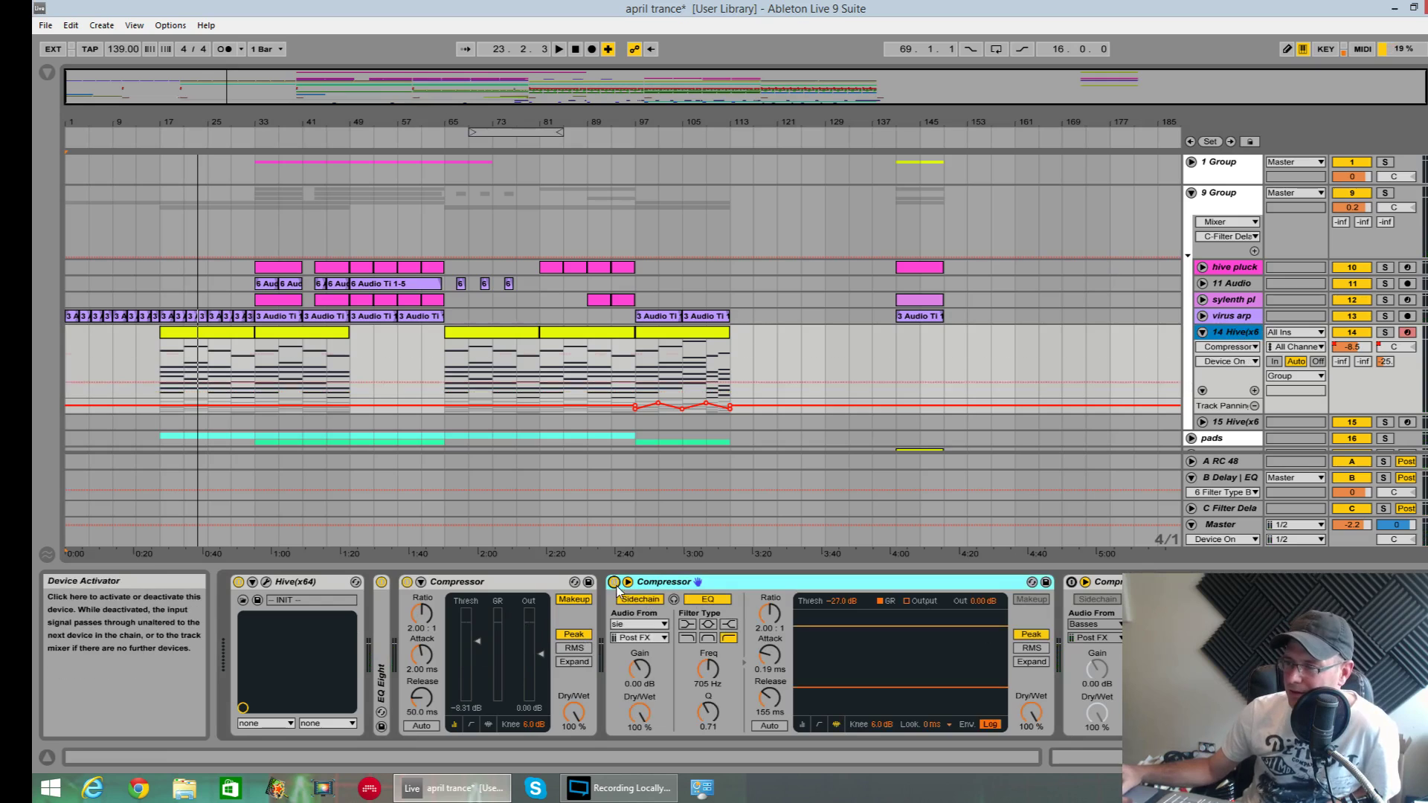
double_click(806, 584)
double_click(714, 583)
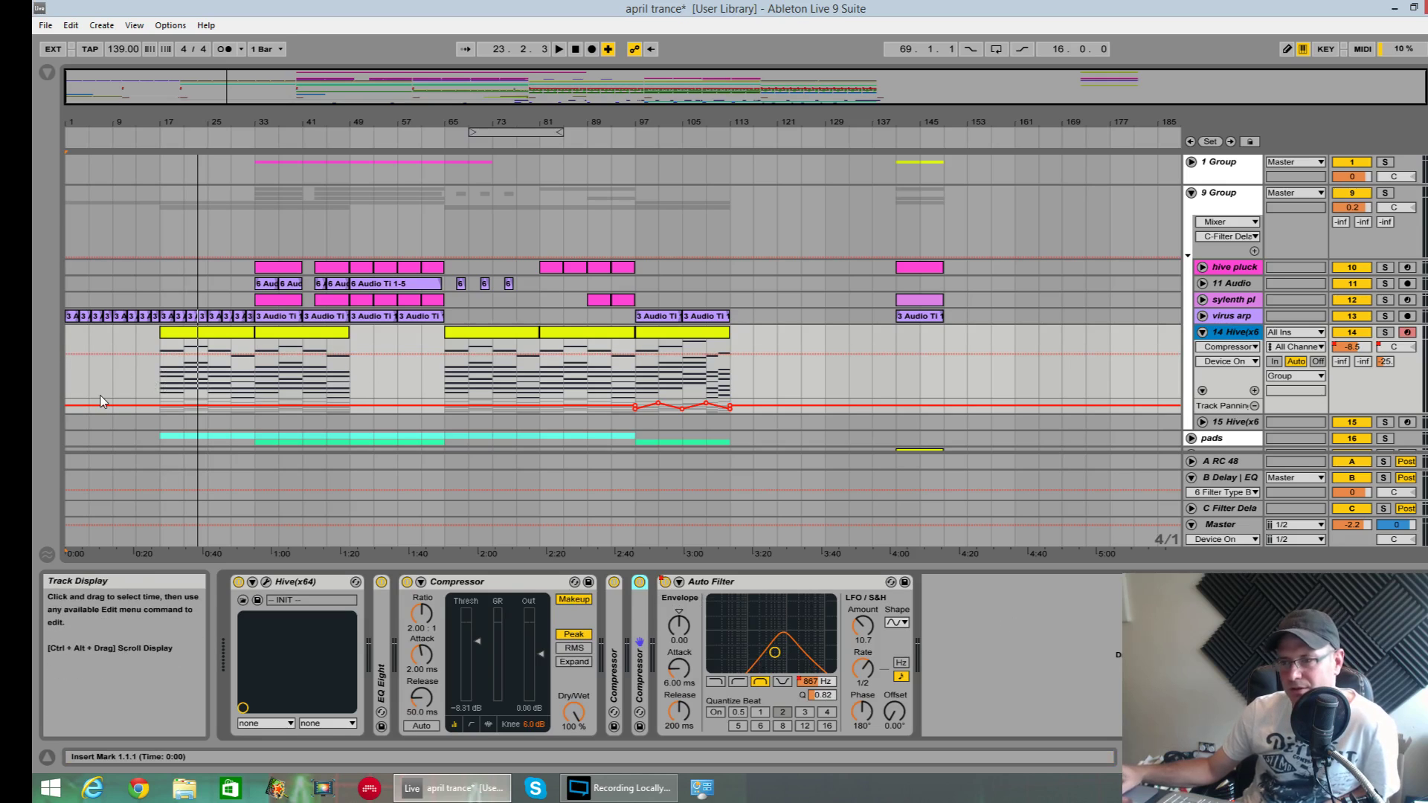
Step: Show the Auto Filter's Frequency automation on the 14 Hive track
click(1230, 347)
click(1224, 437)
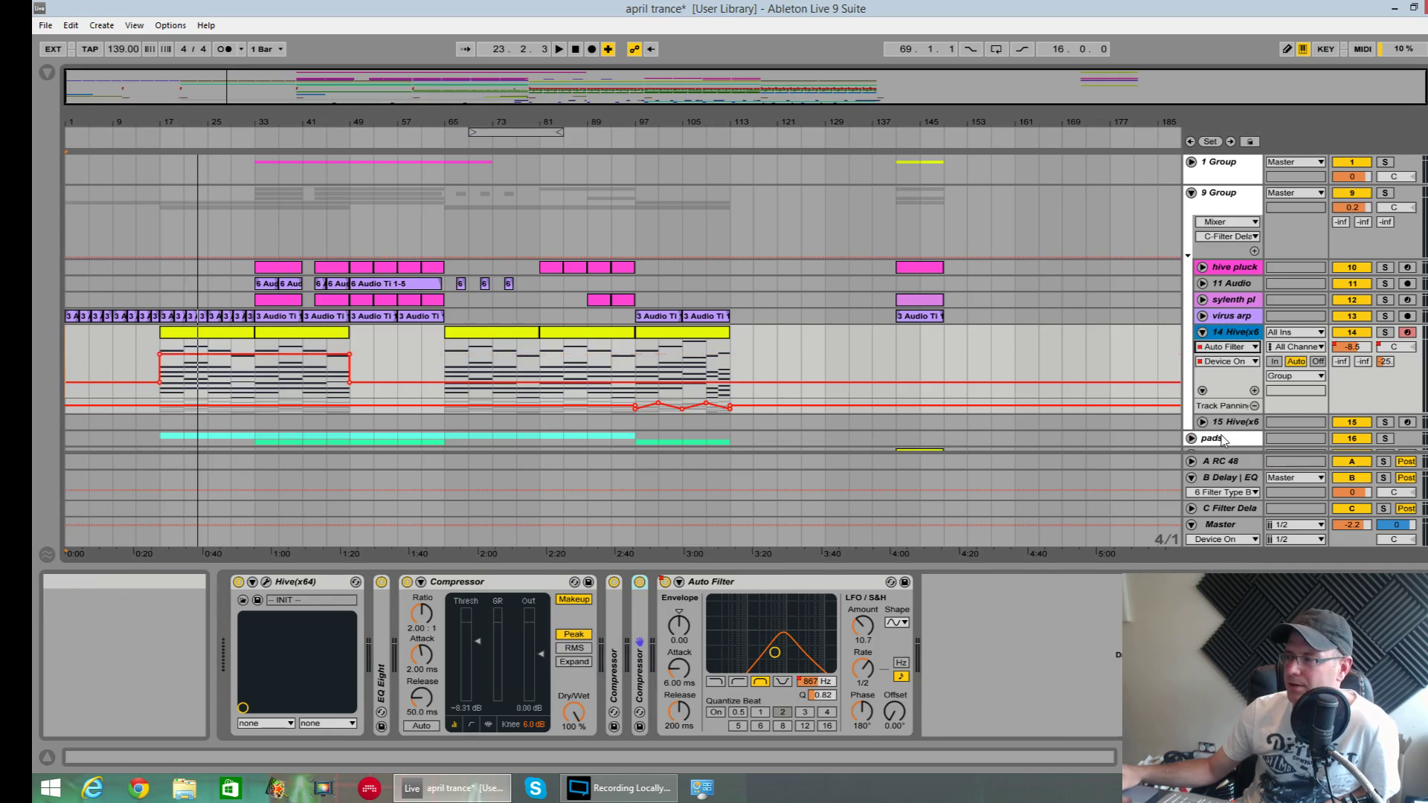
click(1227, 361)
click(1227, 395)
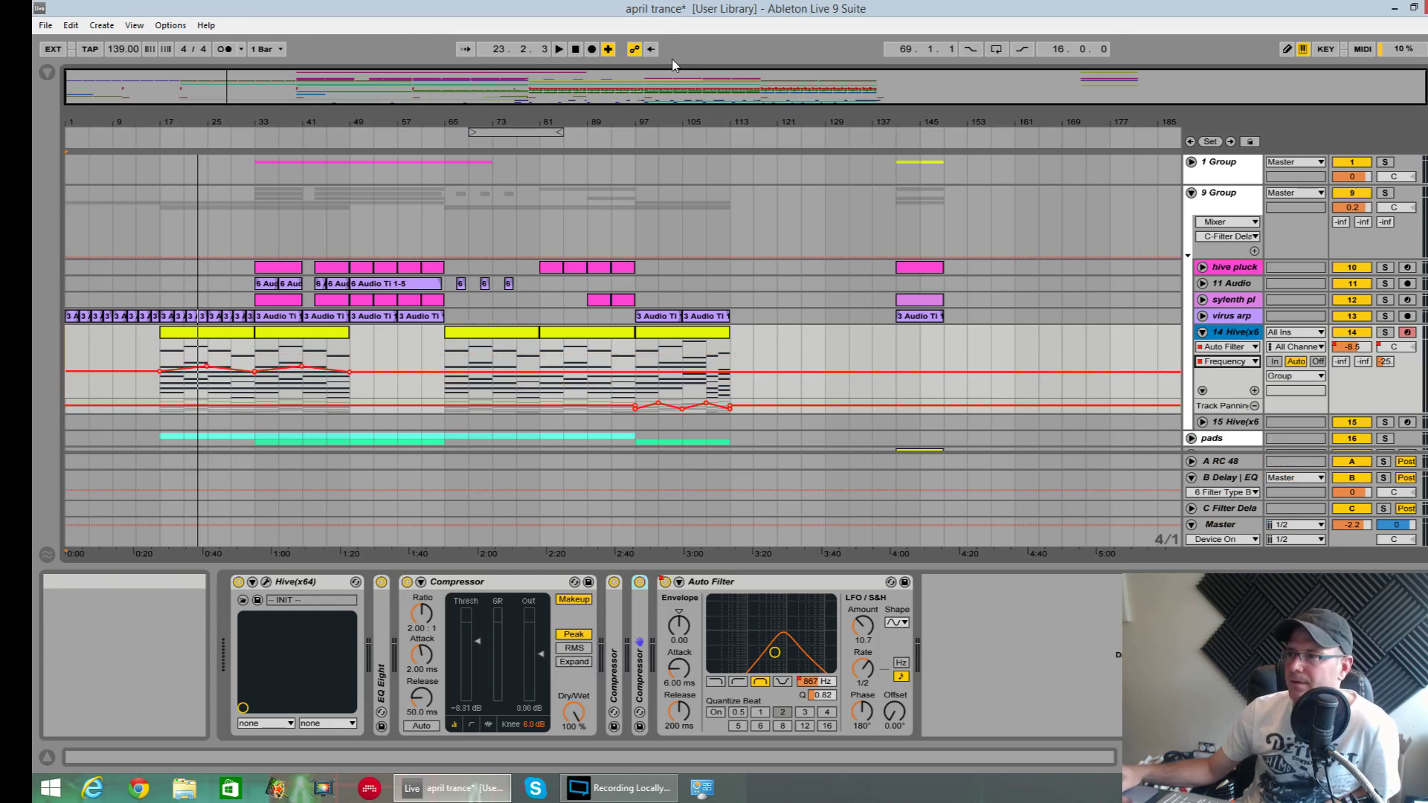
Step: Play the arrangement from the start and show the 14 Hive track's volume automation
click(576, 49)
click(559, 49)
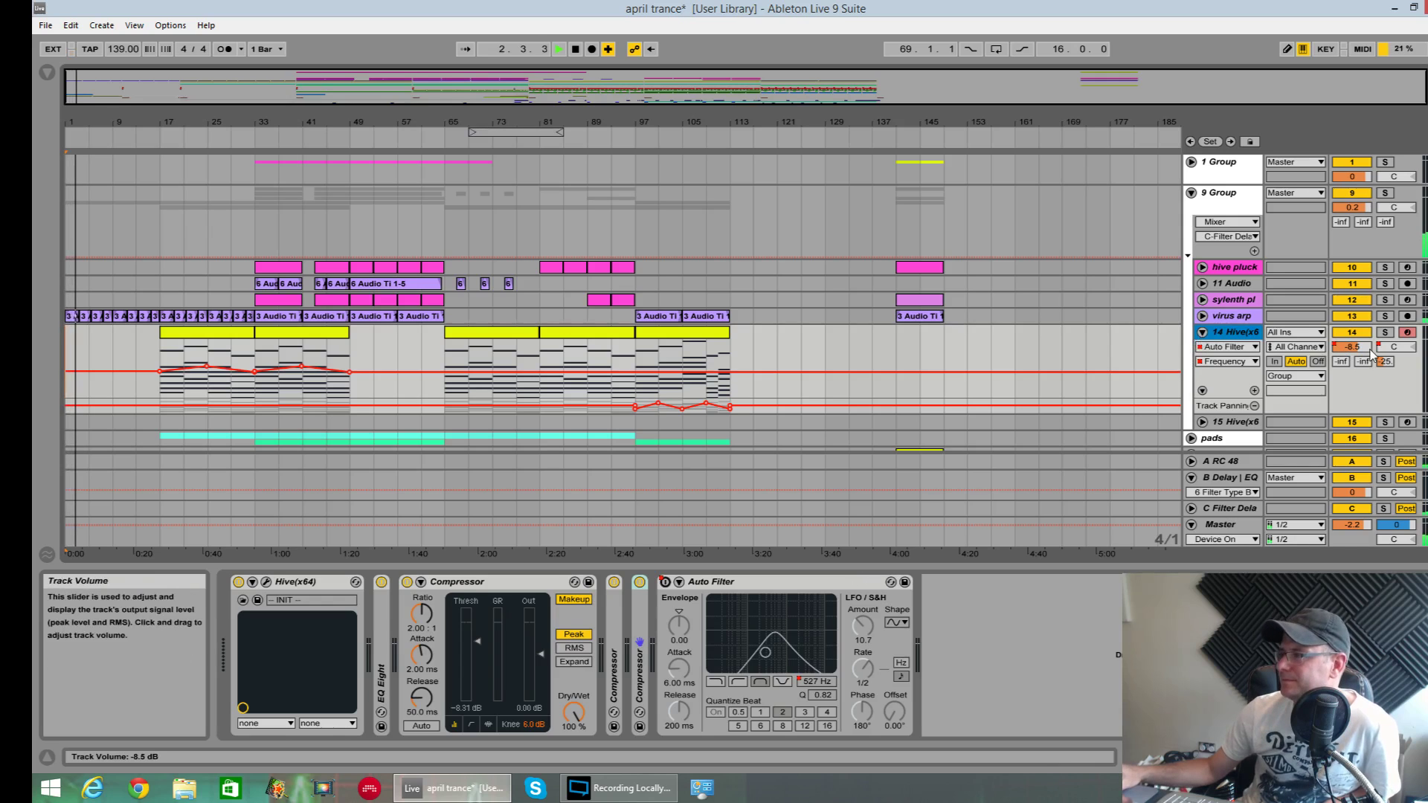
click(1368, 348)
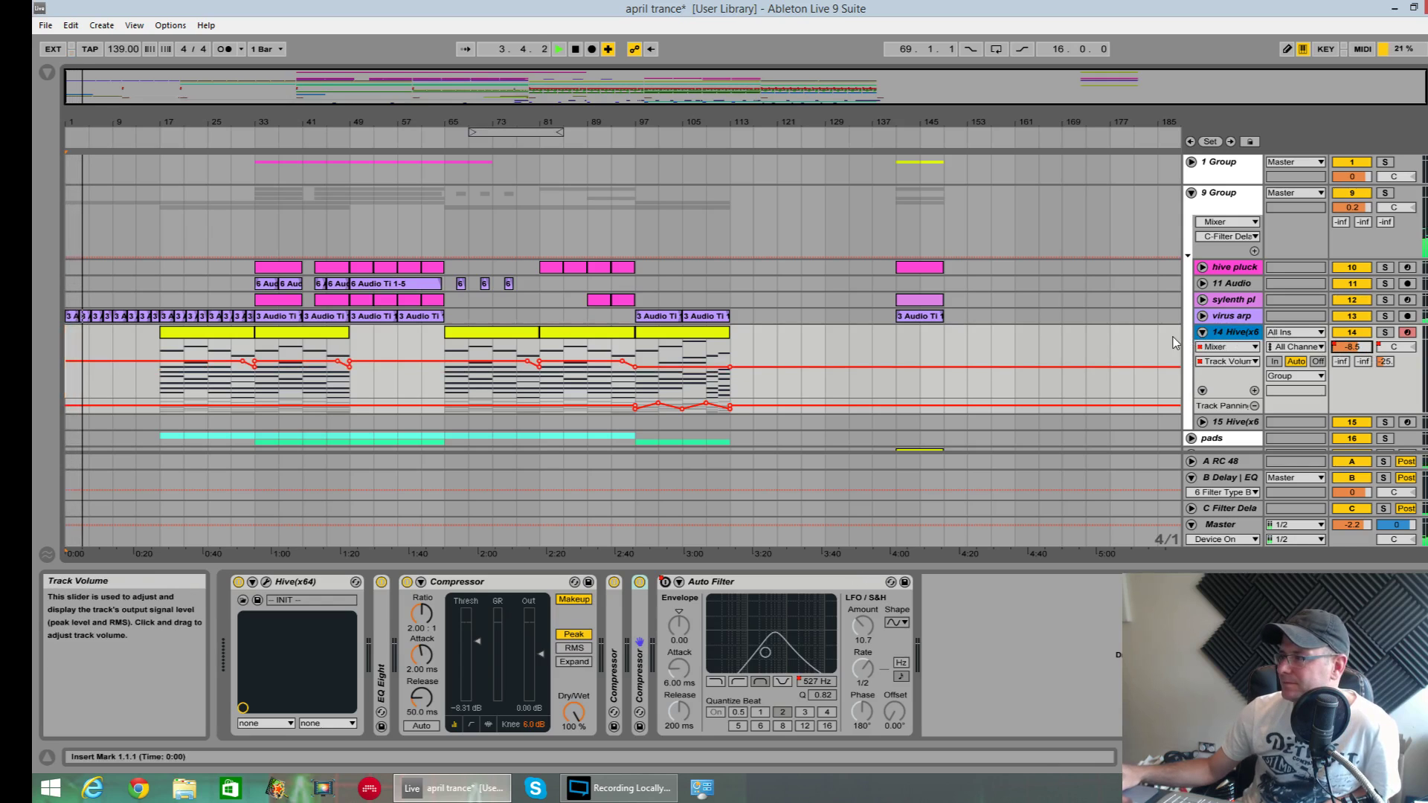
Step: Inspect the Output level of the Hive synth on the 14 Hive track and close its plug-in window
click(266, 582)
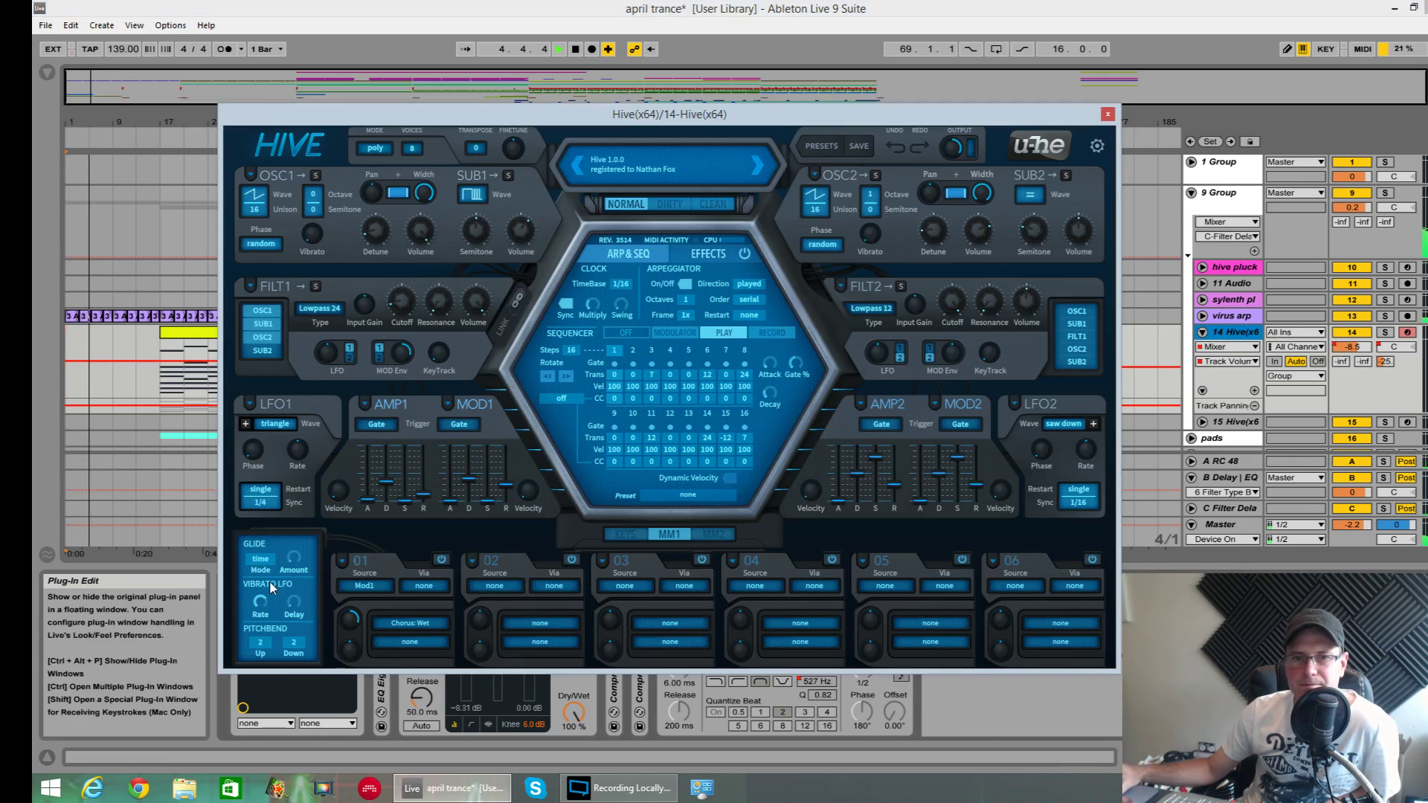
click(951, 149)
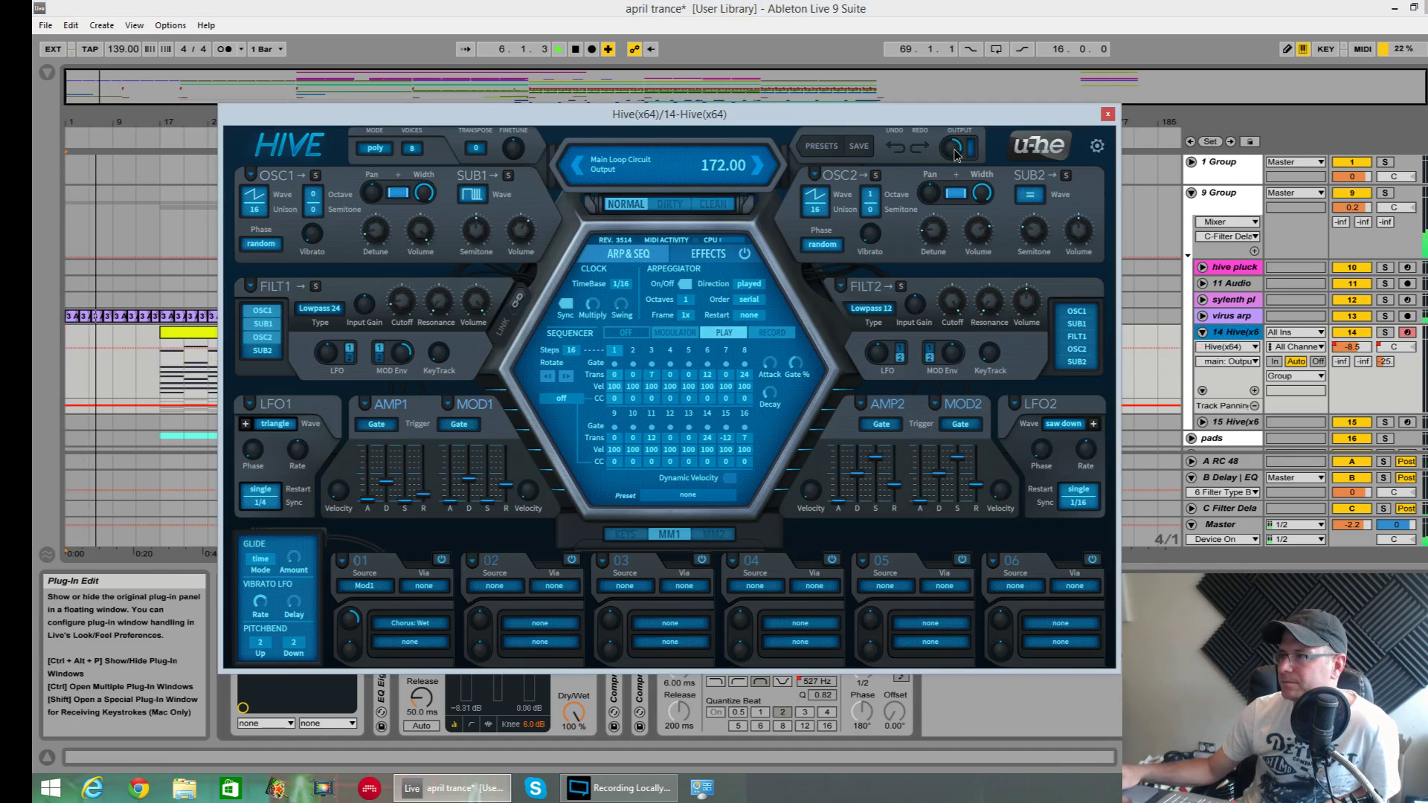
click(1107, 114)
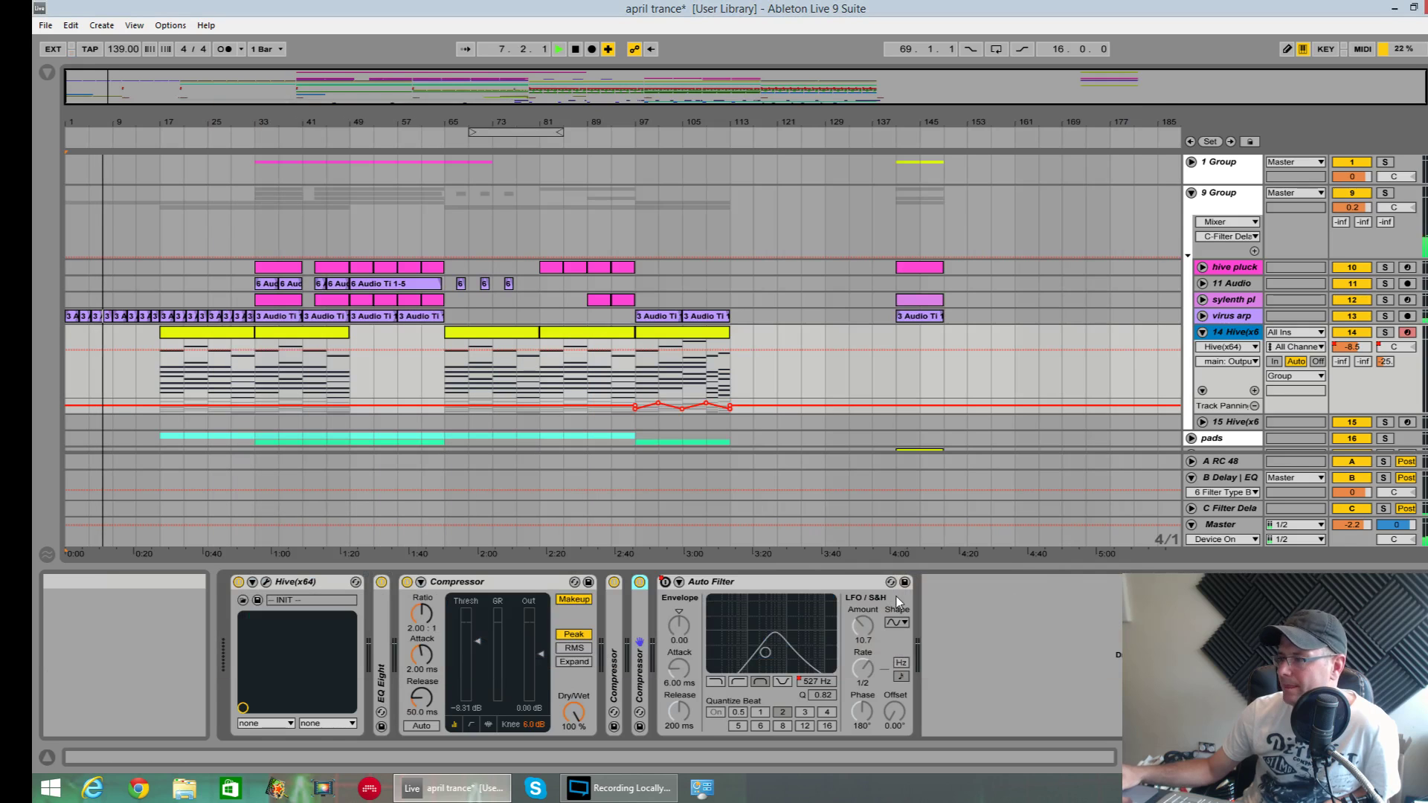
Step: Delete the 15 Hive track and fold the 14 Hive track
right_click(1230, 421)
click(1268, 95)
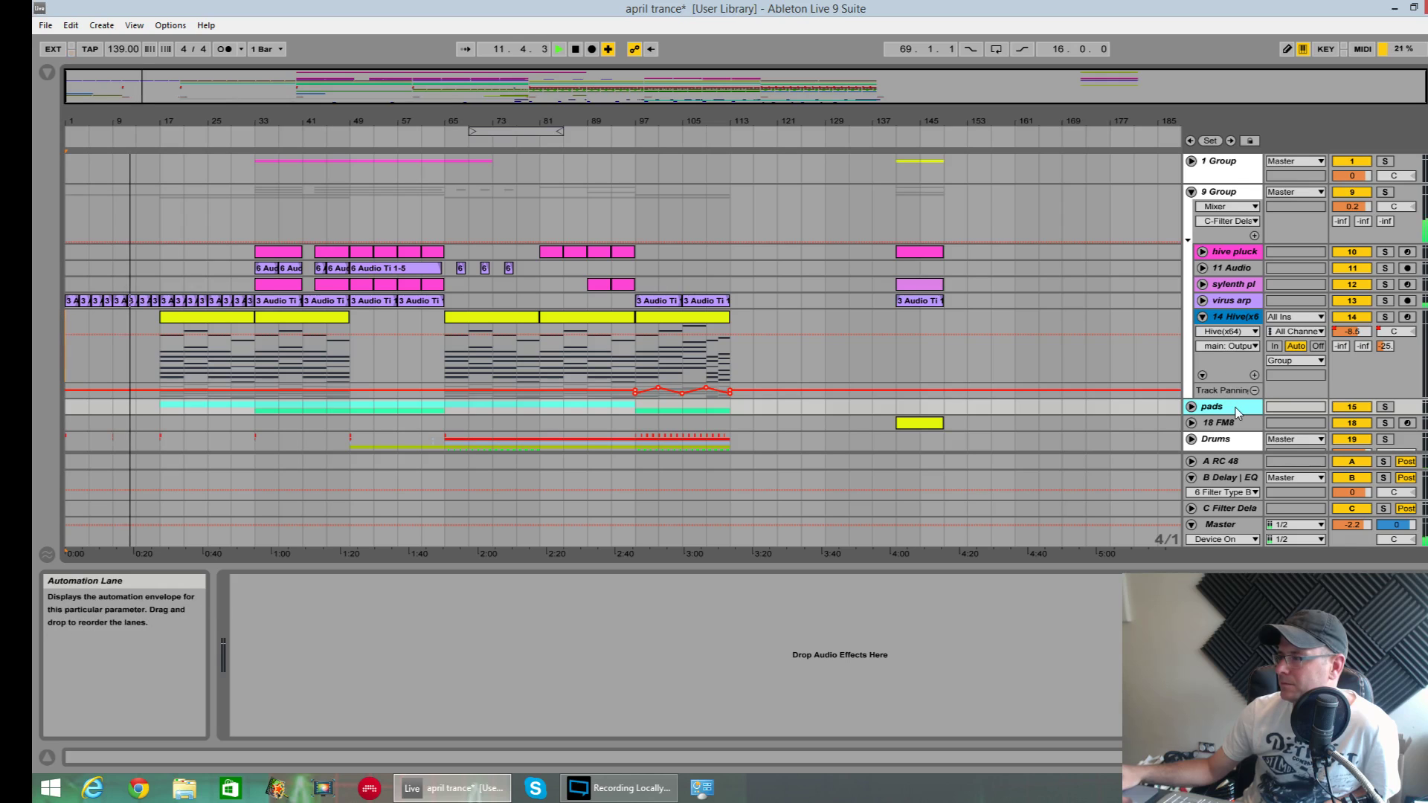
click(1202, 317)
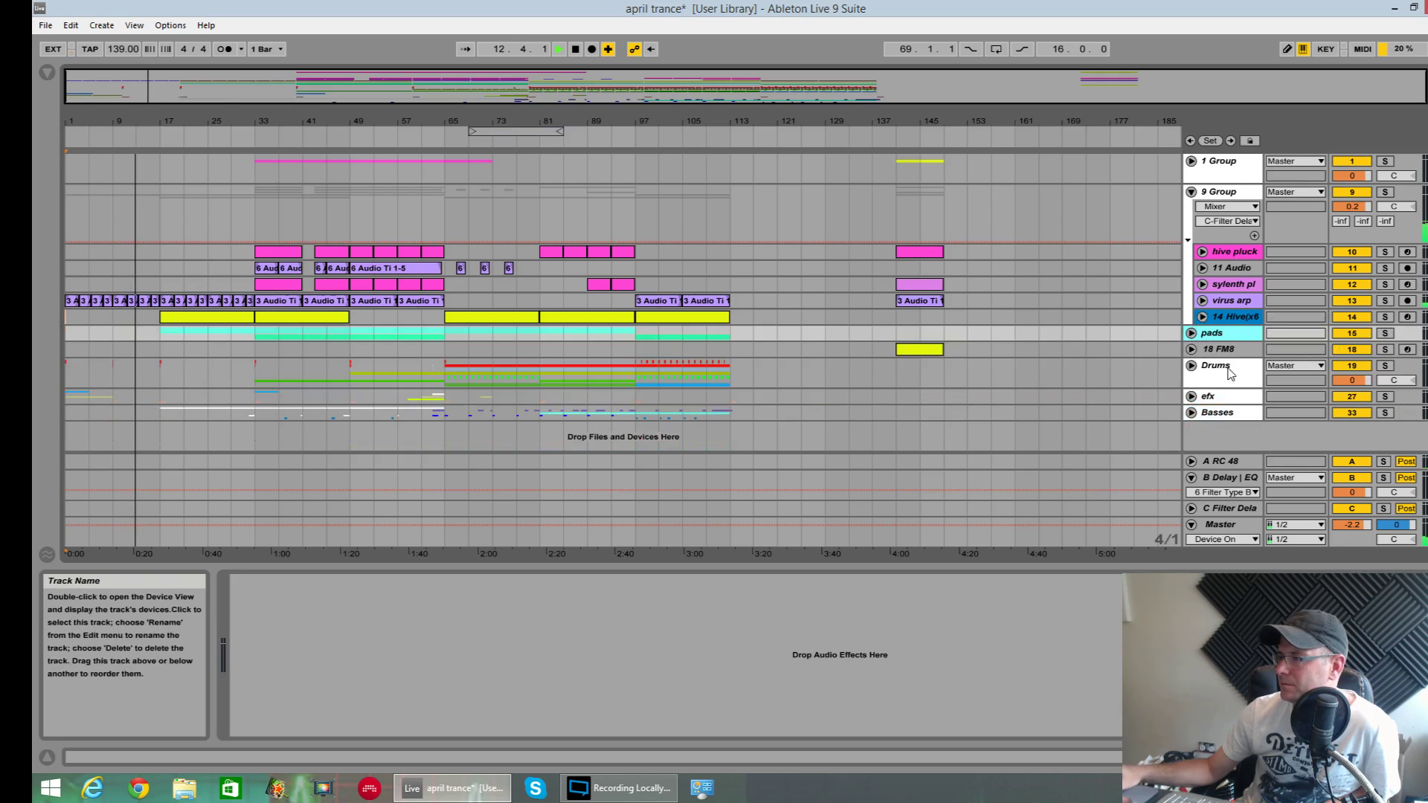
Step: Expand the pads group to show its folded Serum pad and Strings tracks, leaving the 18 FM8 track folded
click(1192, 335)
scroll(1220, 407, down, 1)
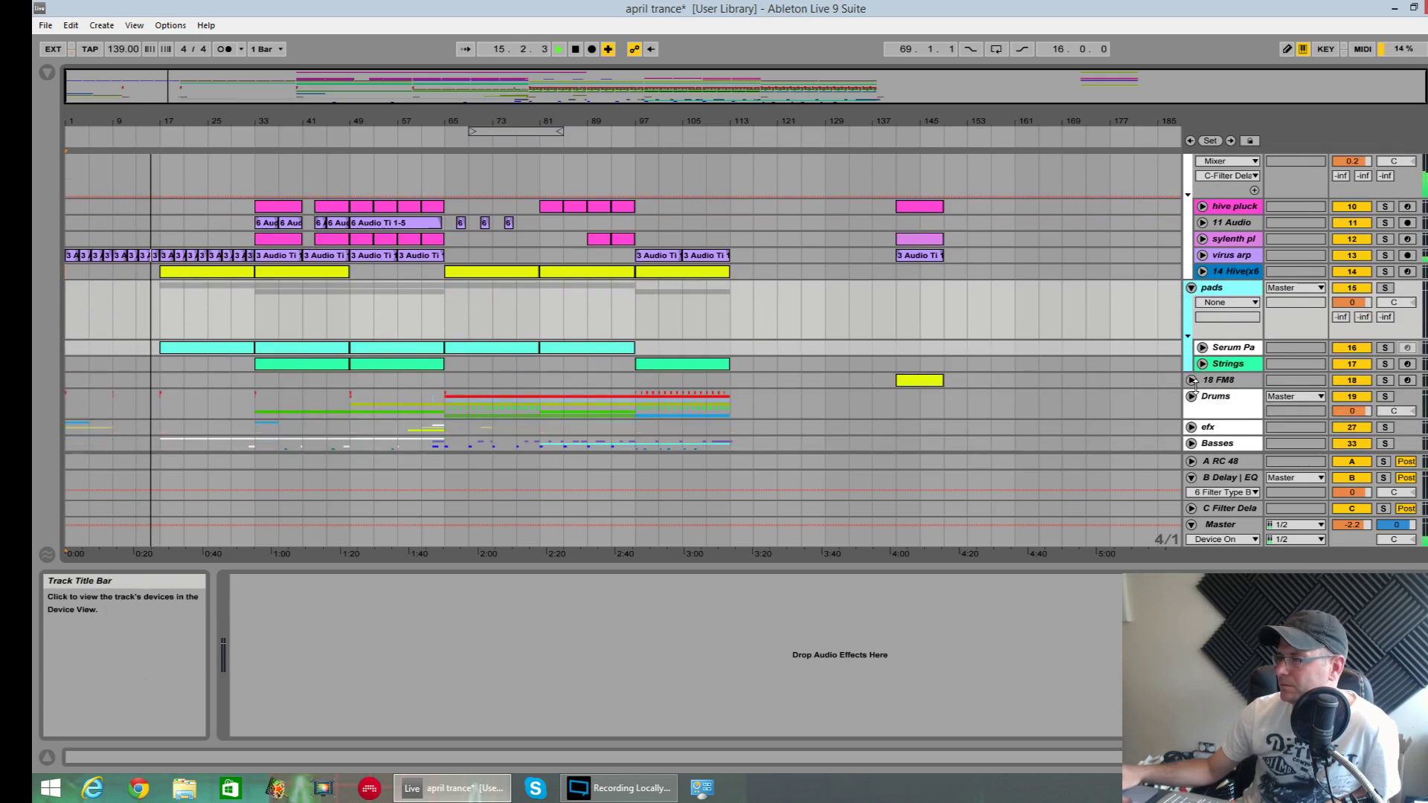
click(1191, 381)
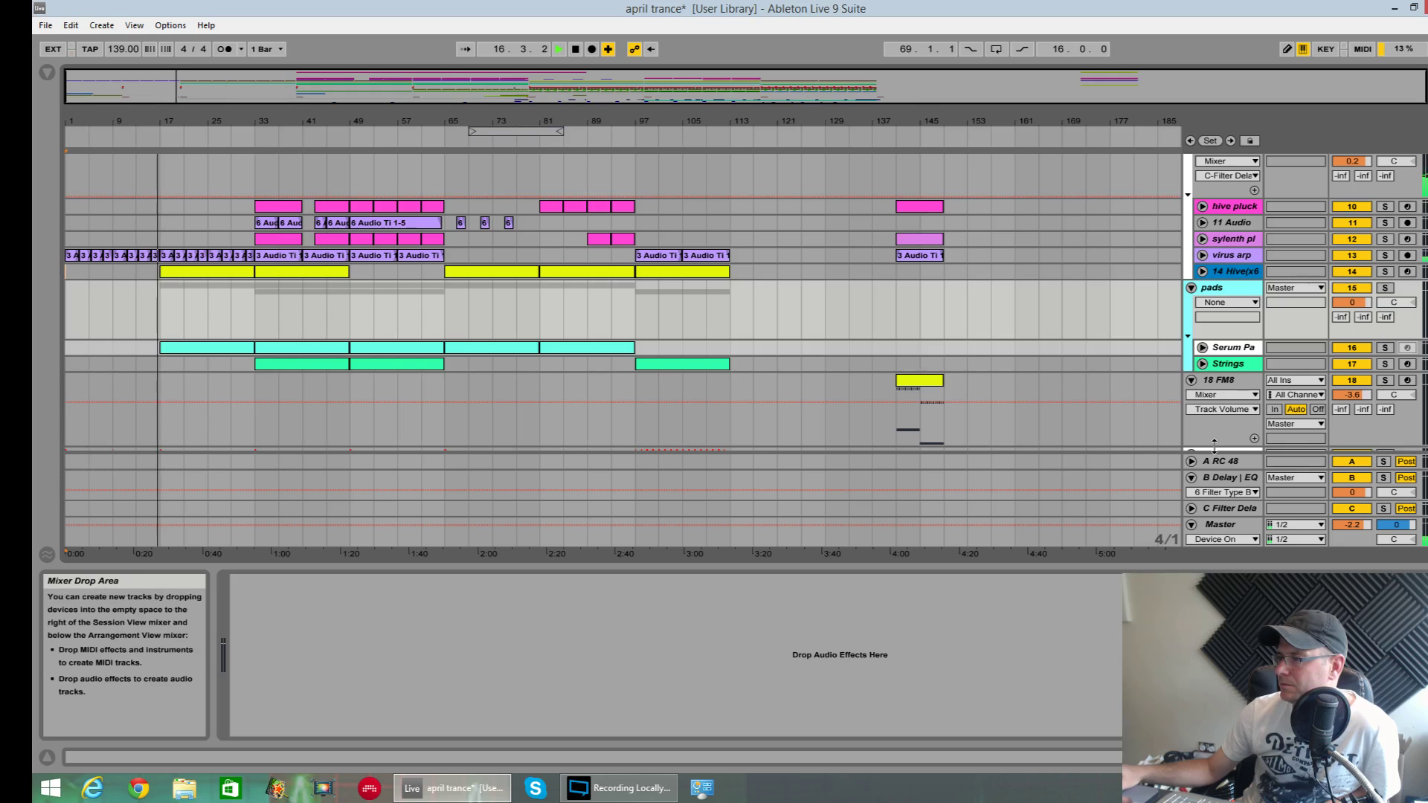
click(1190, 380)
Step: Expand the Drums group and fold all its tracks, including kick, sie, Bong shuffle, 24 Audio, Closed hat and MAIN DRU
click(1220, 399)
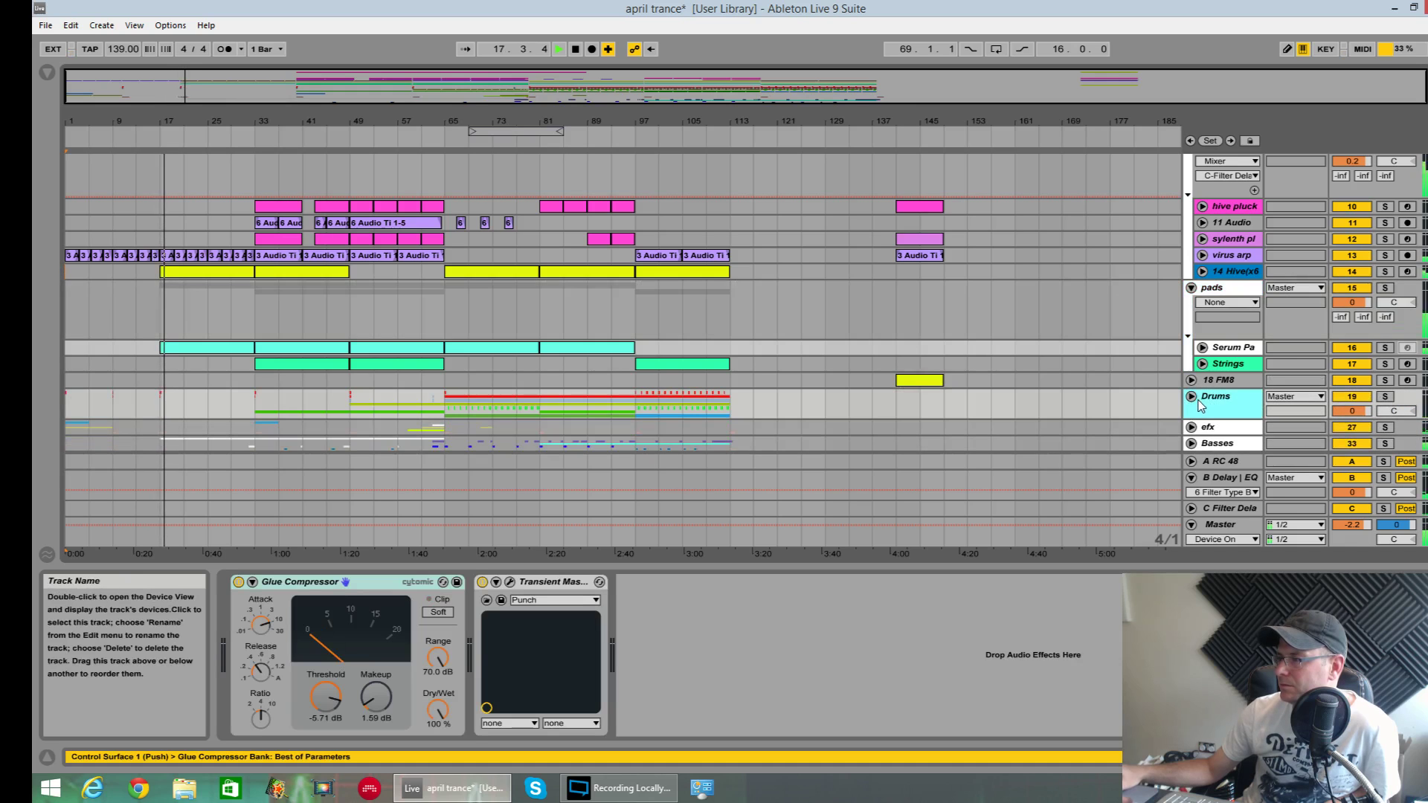
click(1190, 396)
scroll(1195, 413, down, 3)
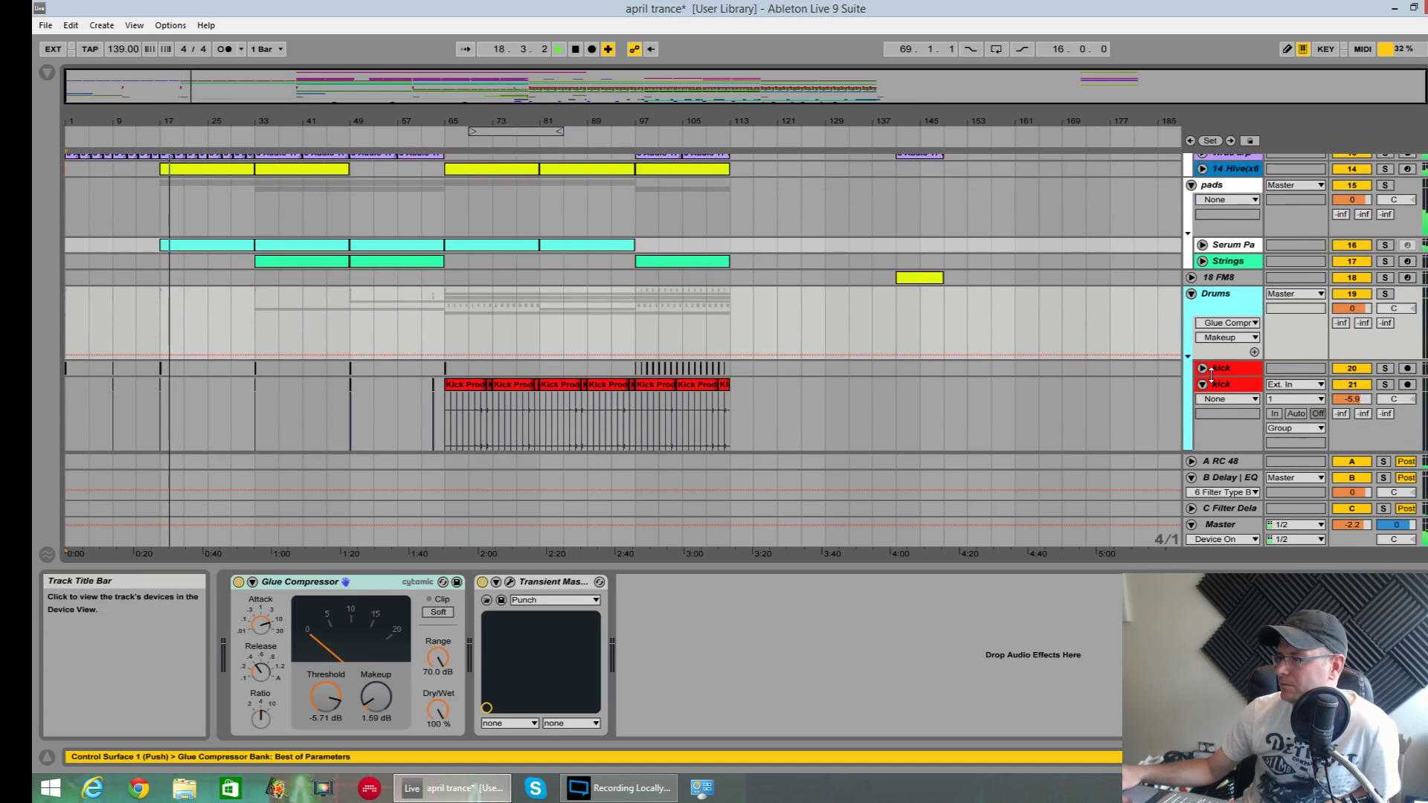
click(1202, 414)
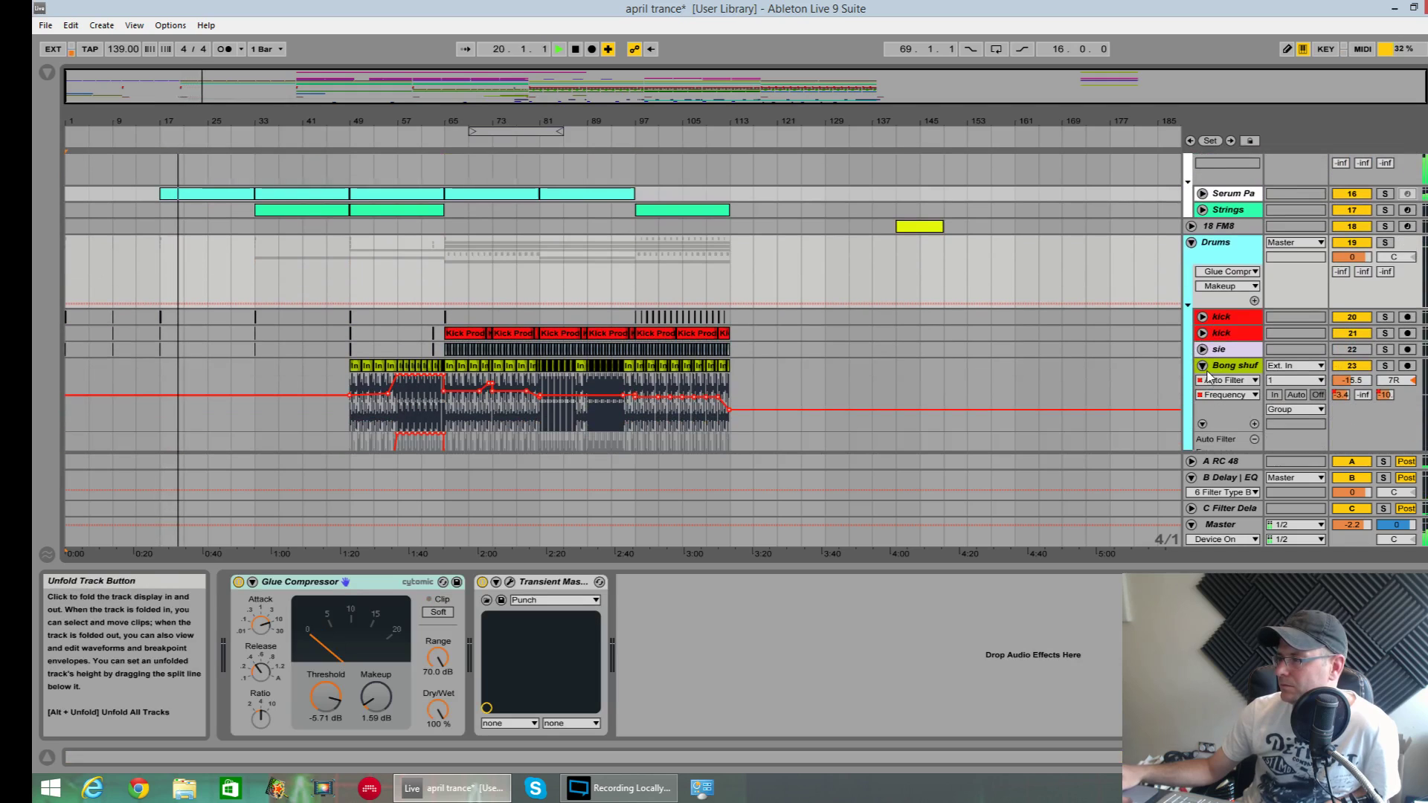
click(1201, 366)
scroll(1212, 372, down, 1)
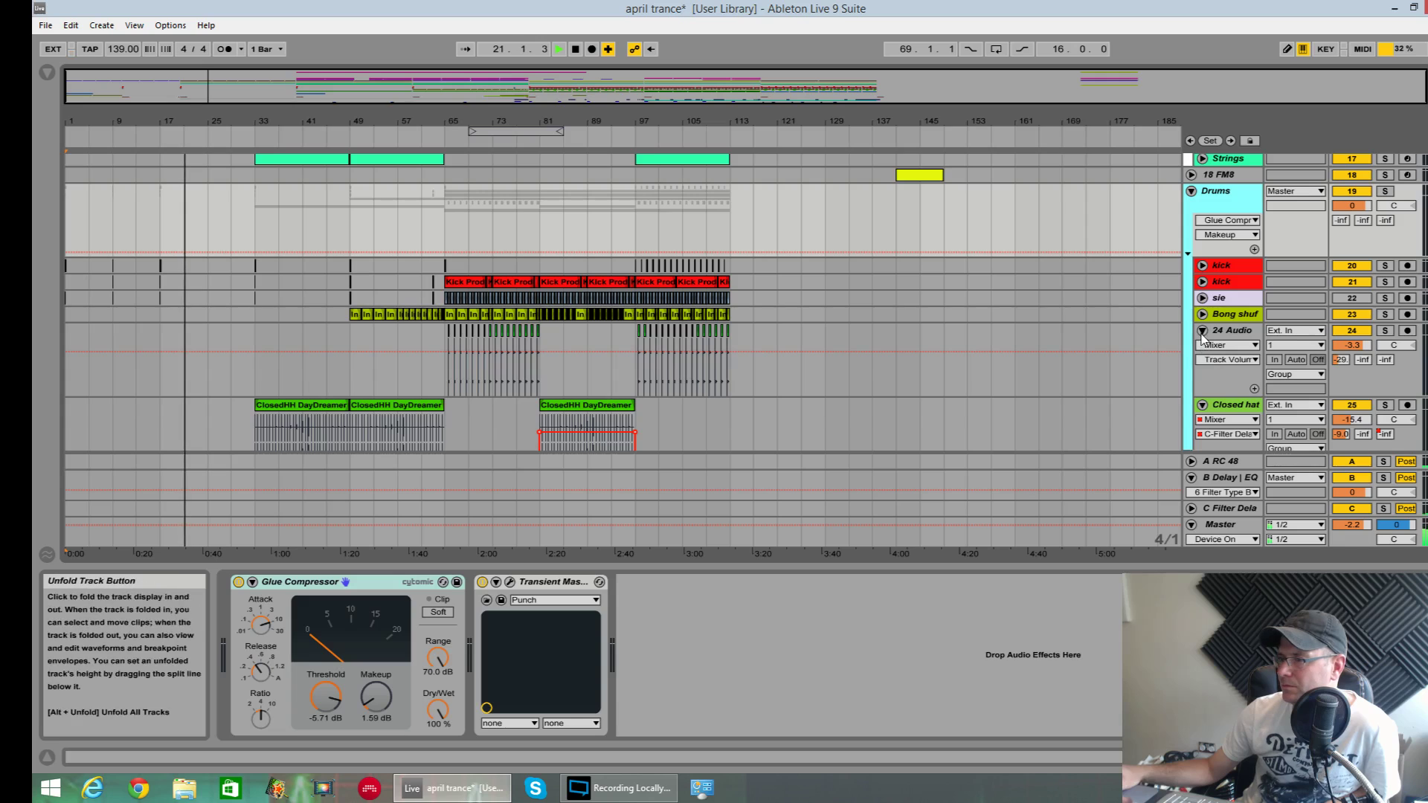
click(1201, 330)
click(1201, 346)
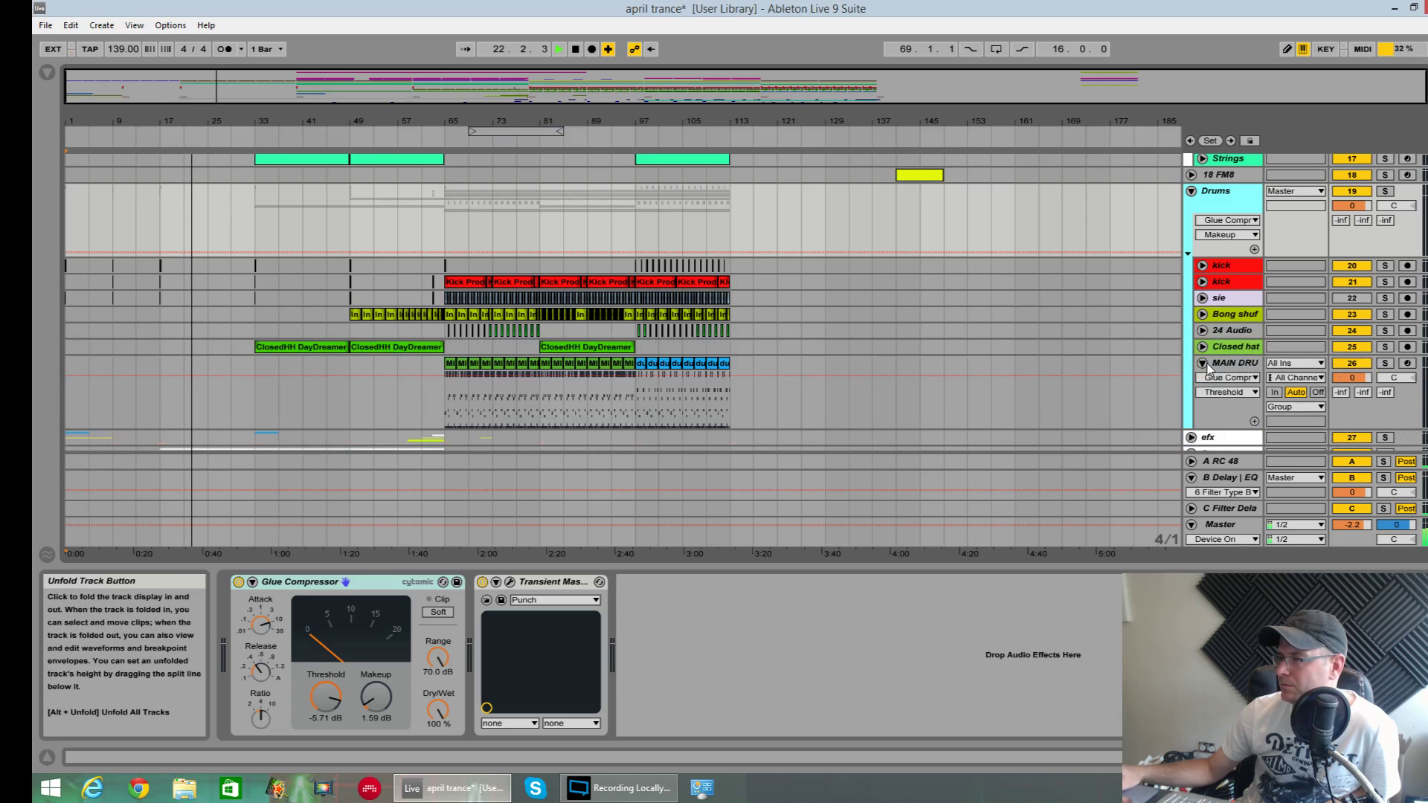
click(1201, 363)
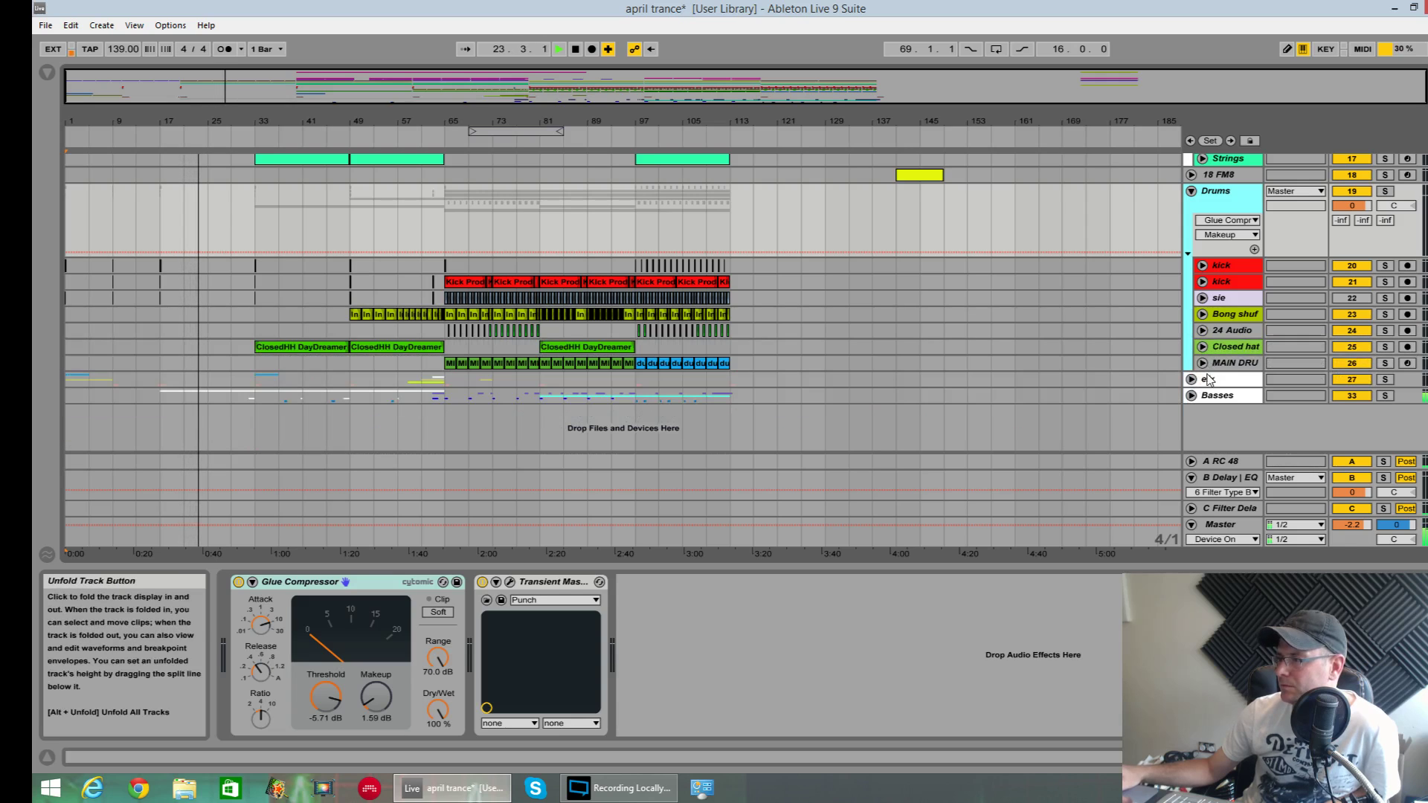
Step: Expand the efx group and fold its impact, 29 Serum, downsweep and 31 Audio tracks
click(1190, 379)
click(1202, 438)
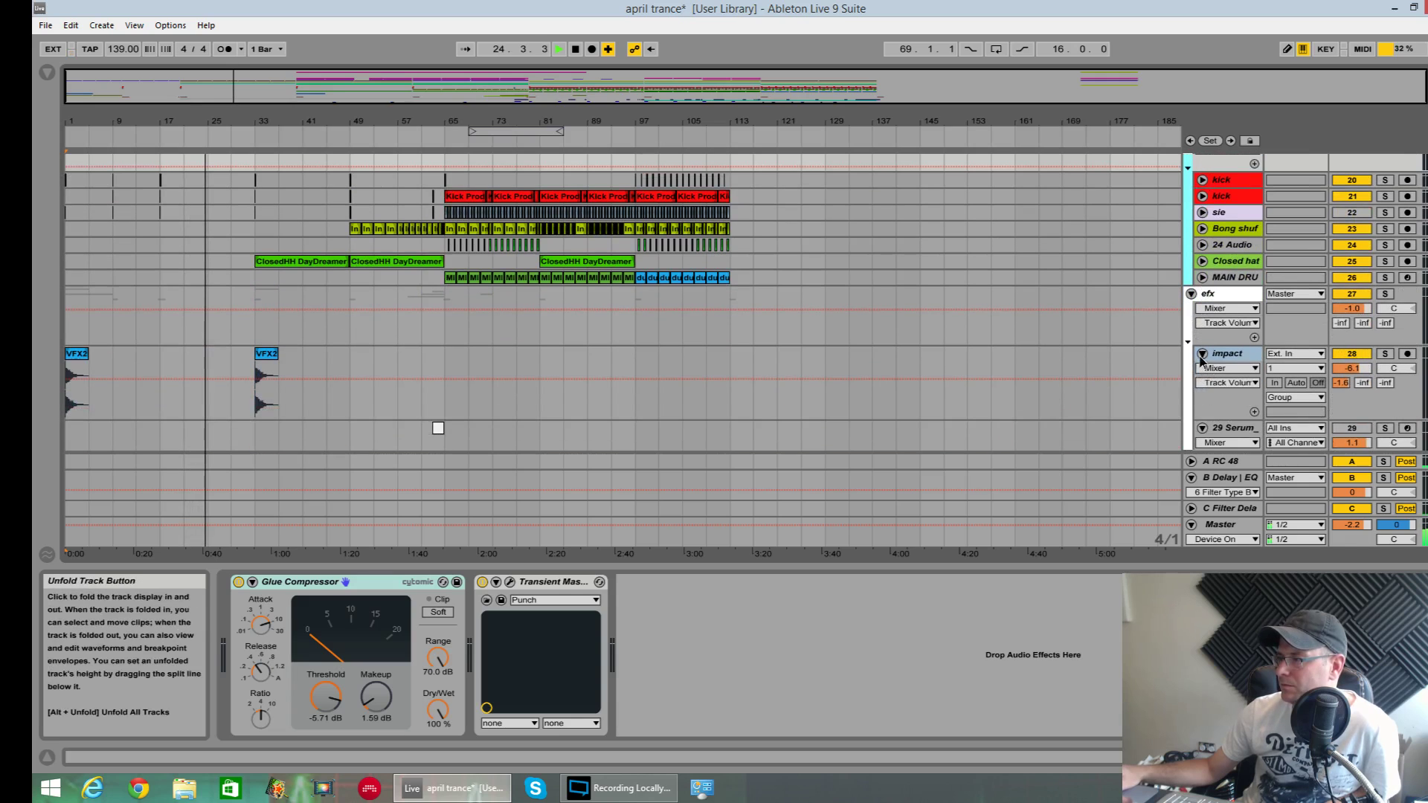
click(1202, 355)
click(1202, 370)
click(1201, 387)
scroll(1202, 386, down, 1)
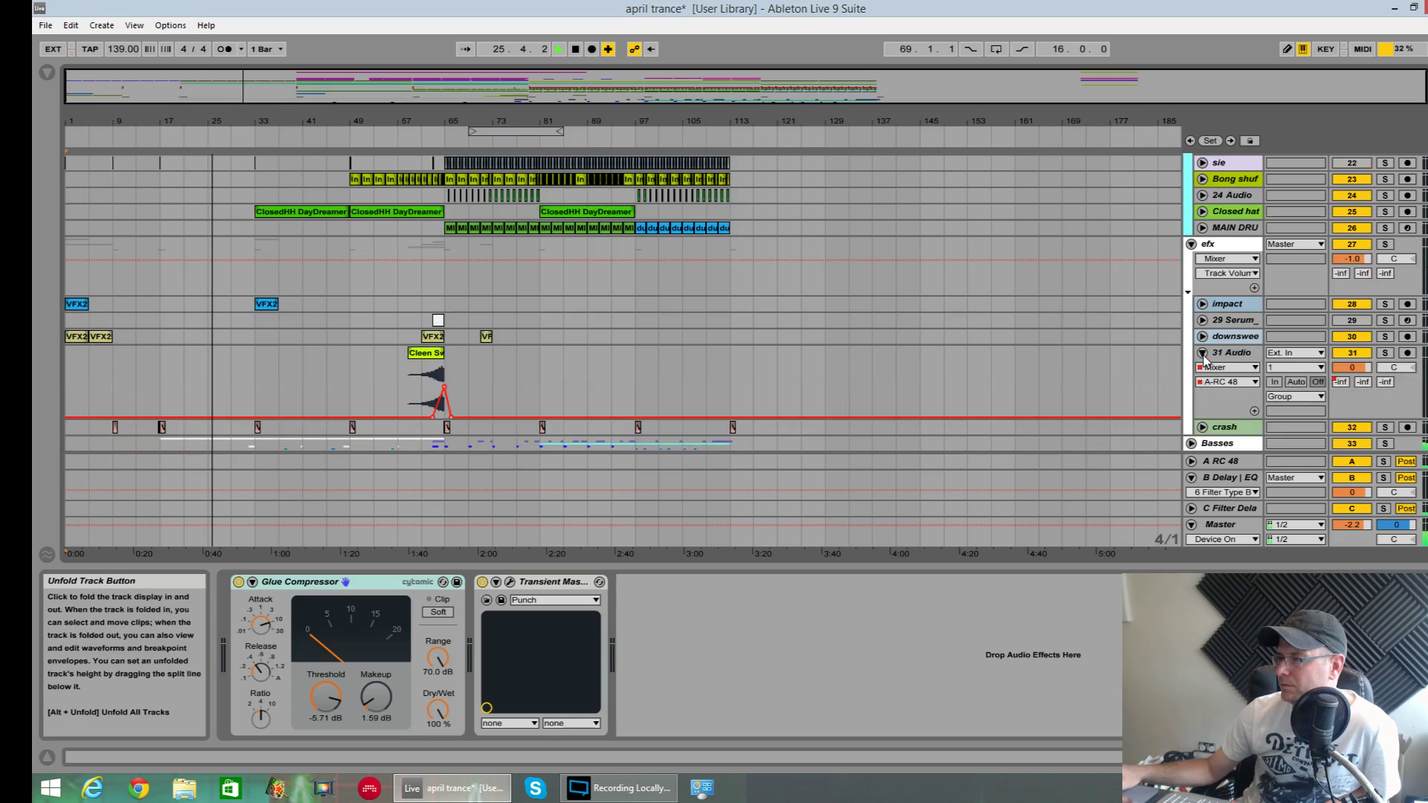
click(1201, 353)
Step: Expand the Basses group and fold its Bass pad, Skrill, 36 Diva, Serum and FM8 tracks
click(1191, 385)
scroll(1197, 393, down, 1)
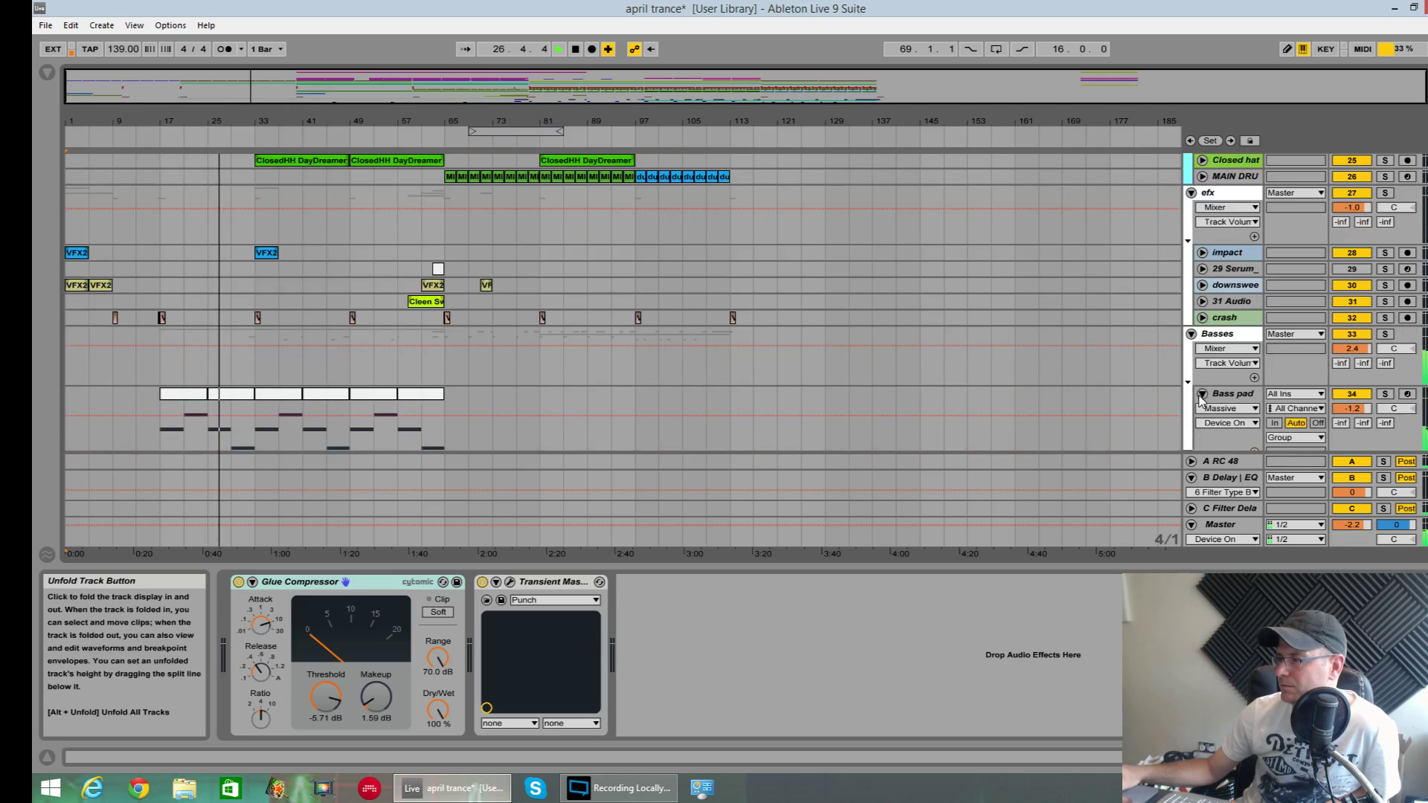
click(1203, 409)
scroll(1202, 406, down, 2)
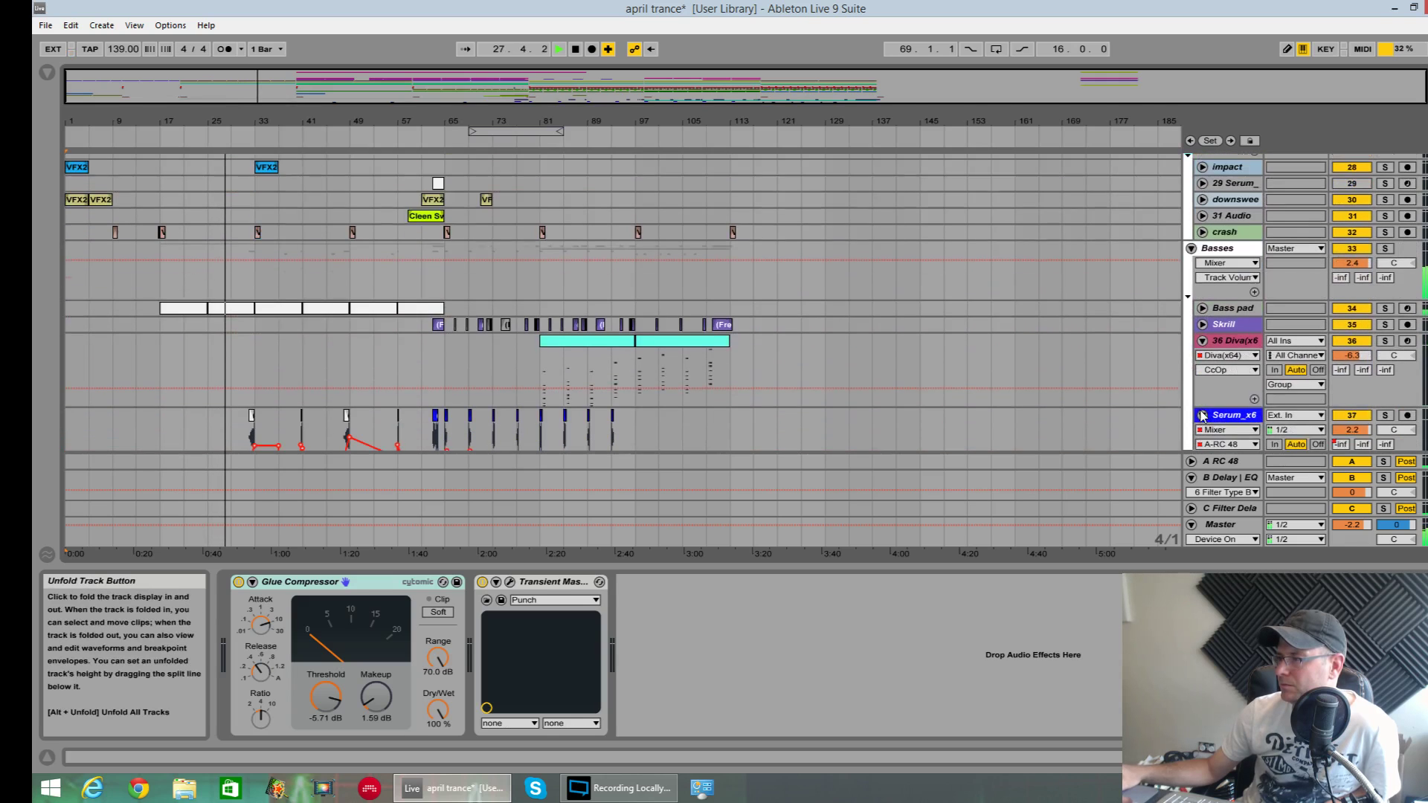
click(1202, 357)
click(1202, 358)
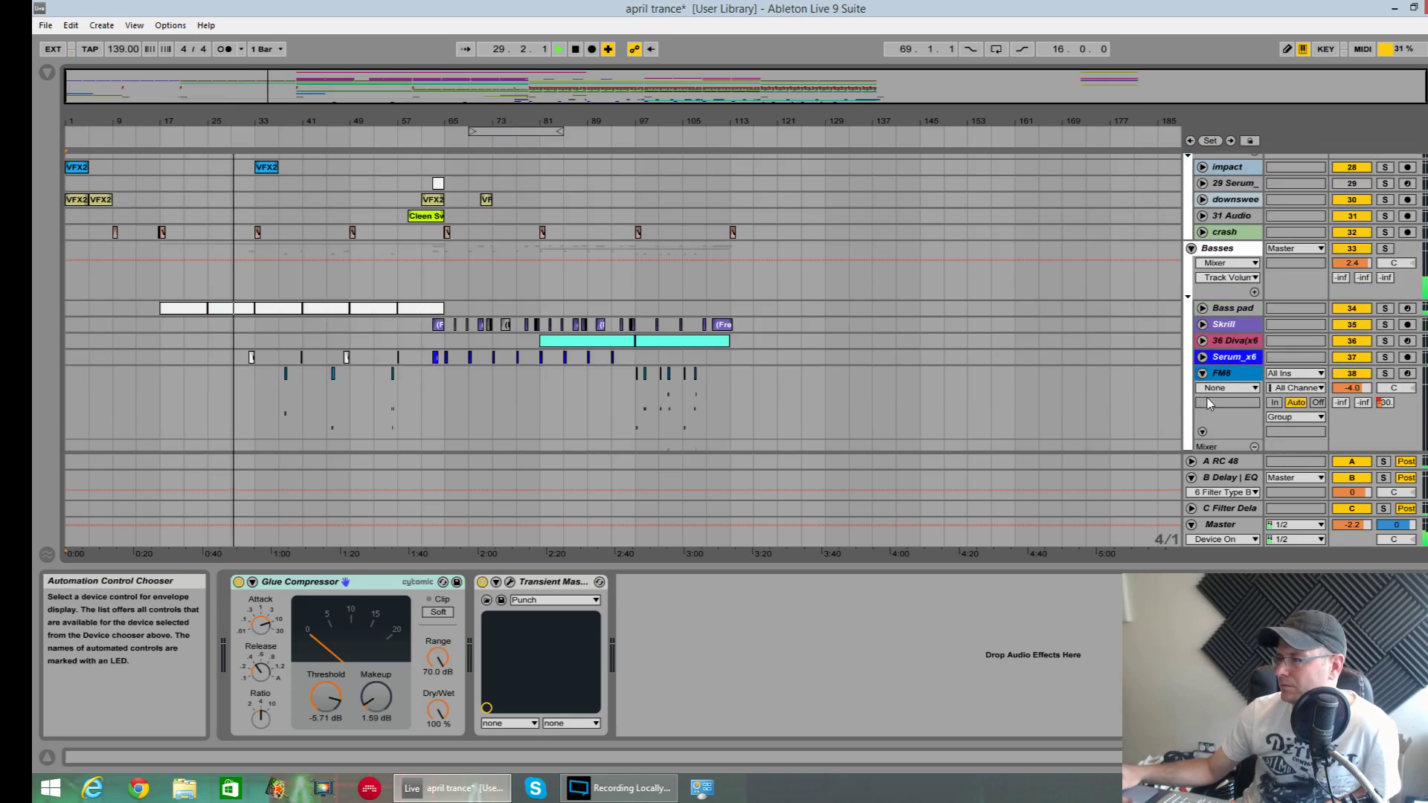
click(1202, 372)
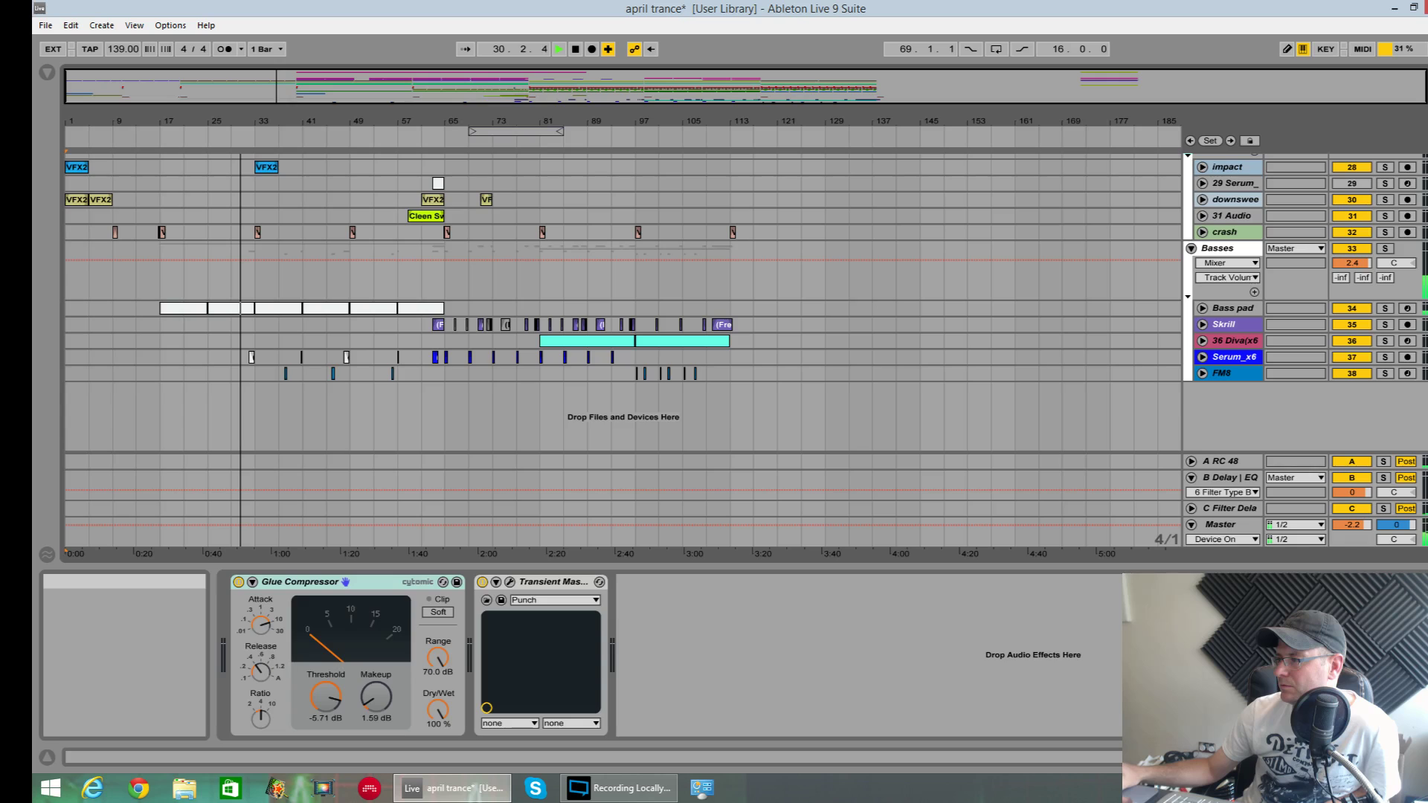
Step: Reduce the height of the 9 Group track and fold the efx group
scroll(623, 335, up, 4)
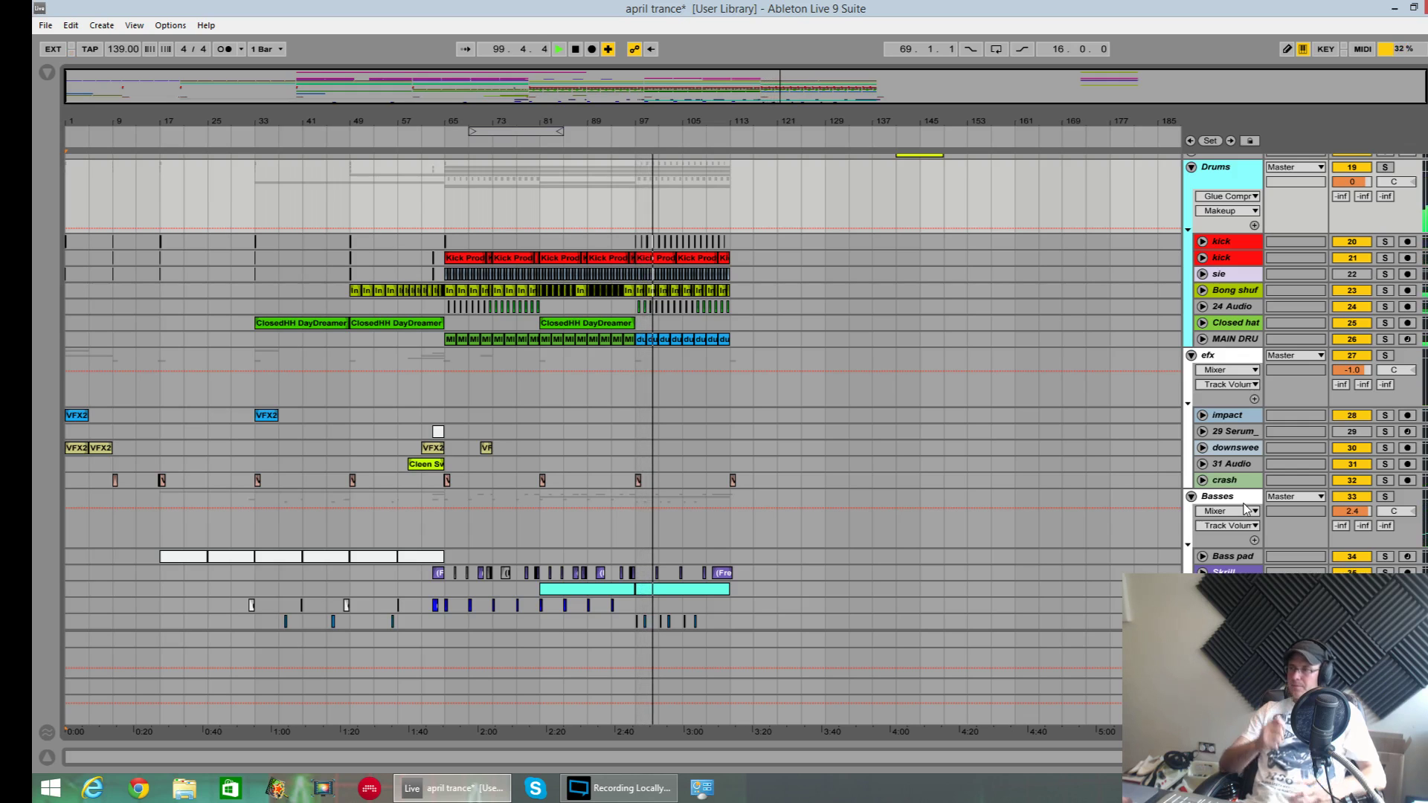
scroll(1063, 456, up, 8)
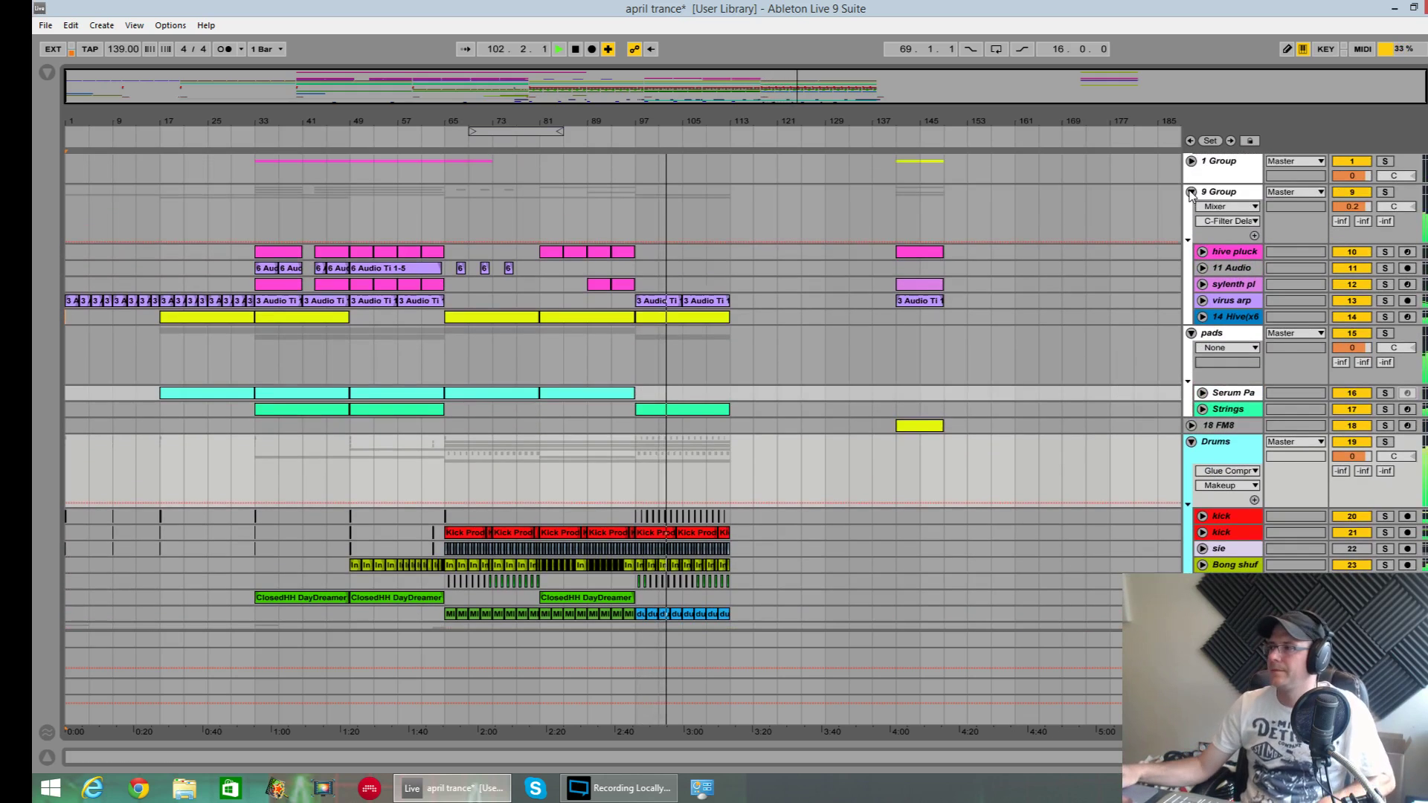
scroll(1149, 374, down, 2)
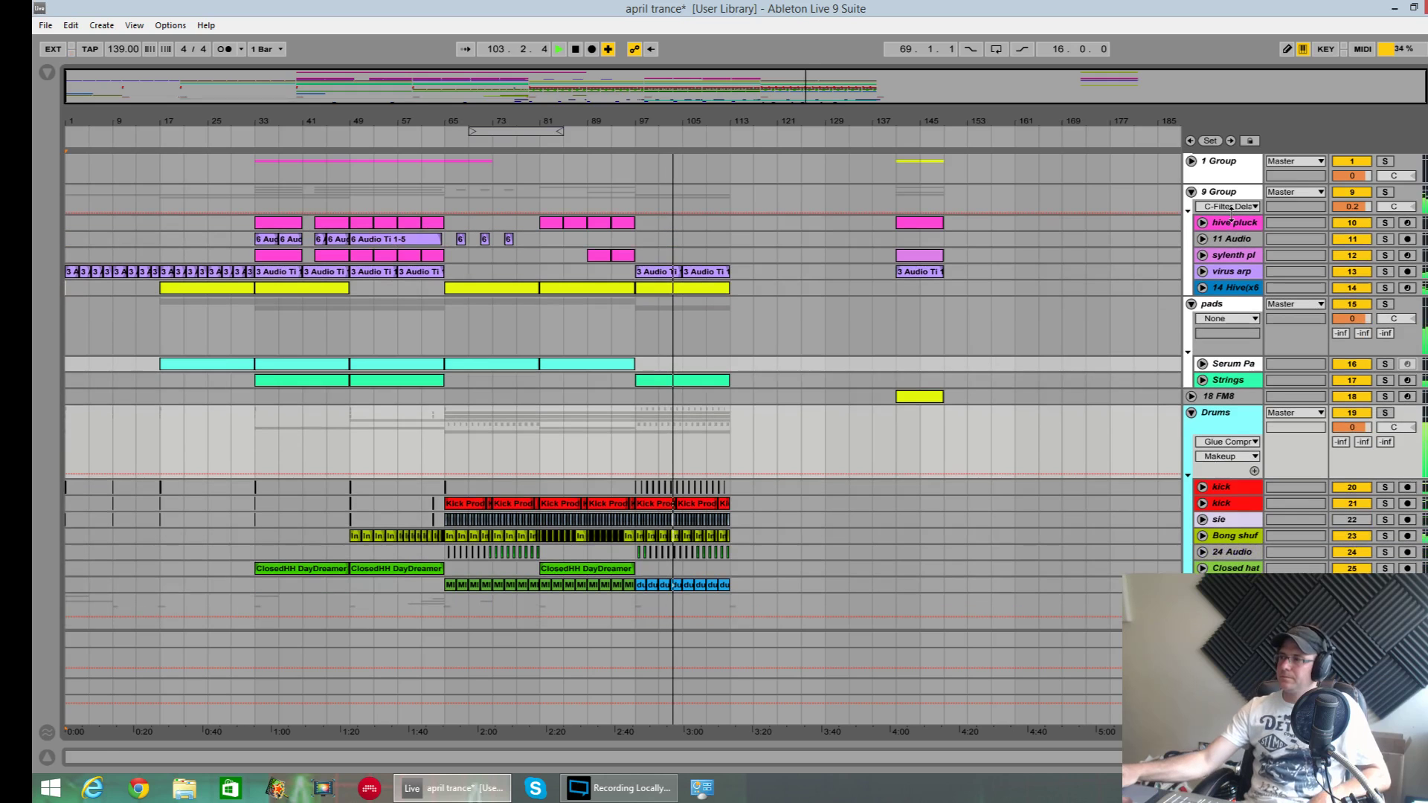
scroll(1150, 397, down, 3)
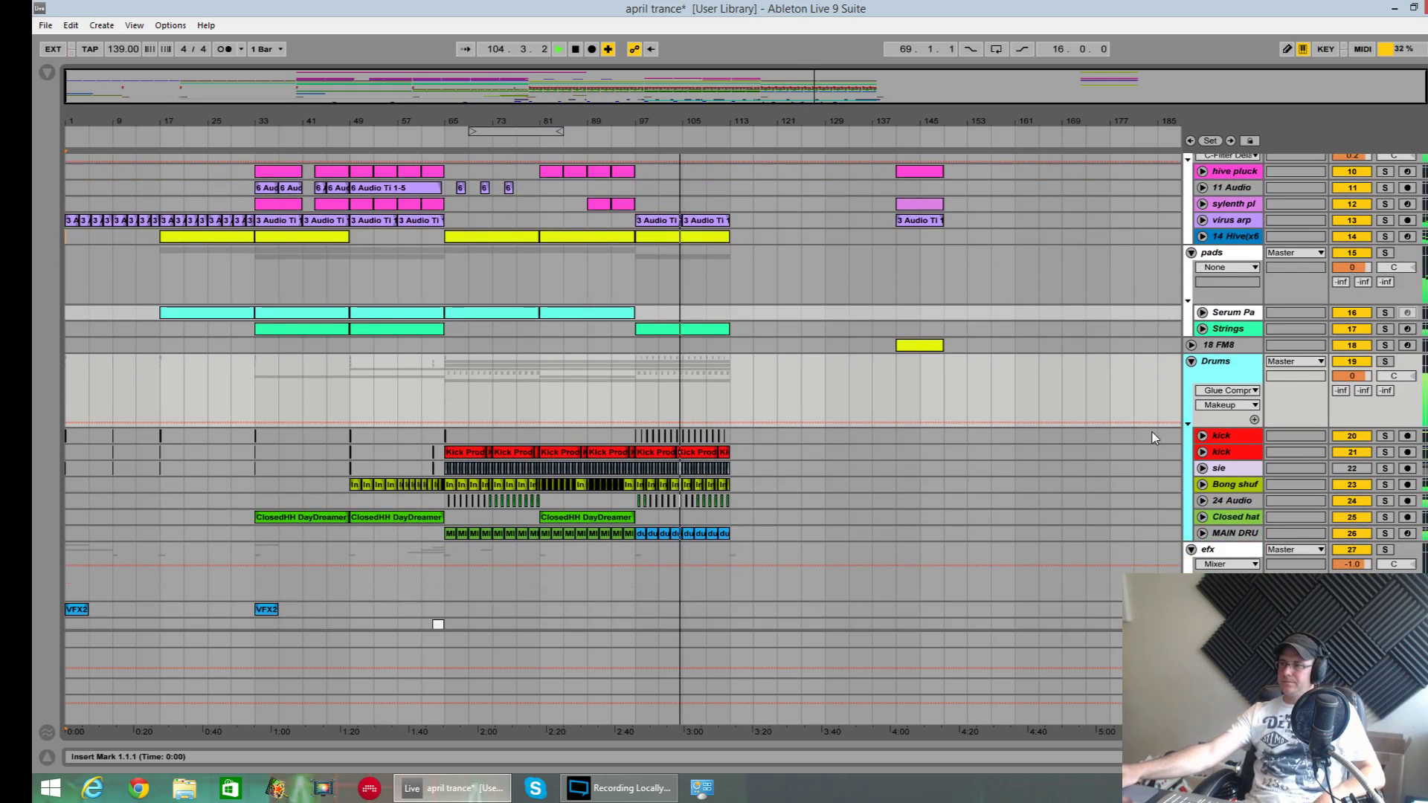
scroll(1153, 435, down, 1)
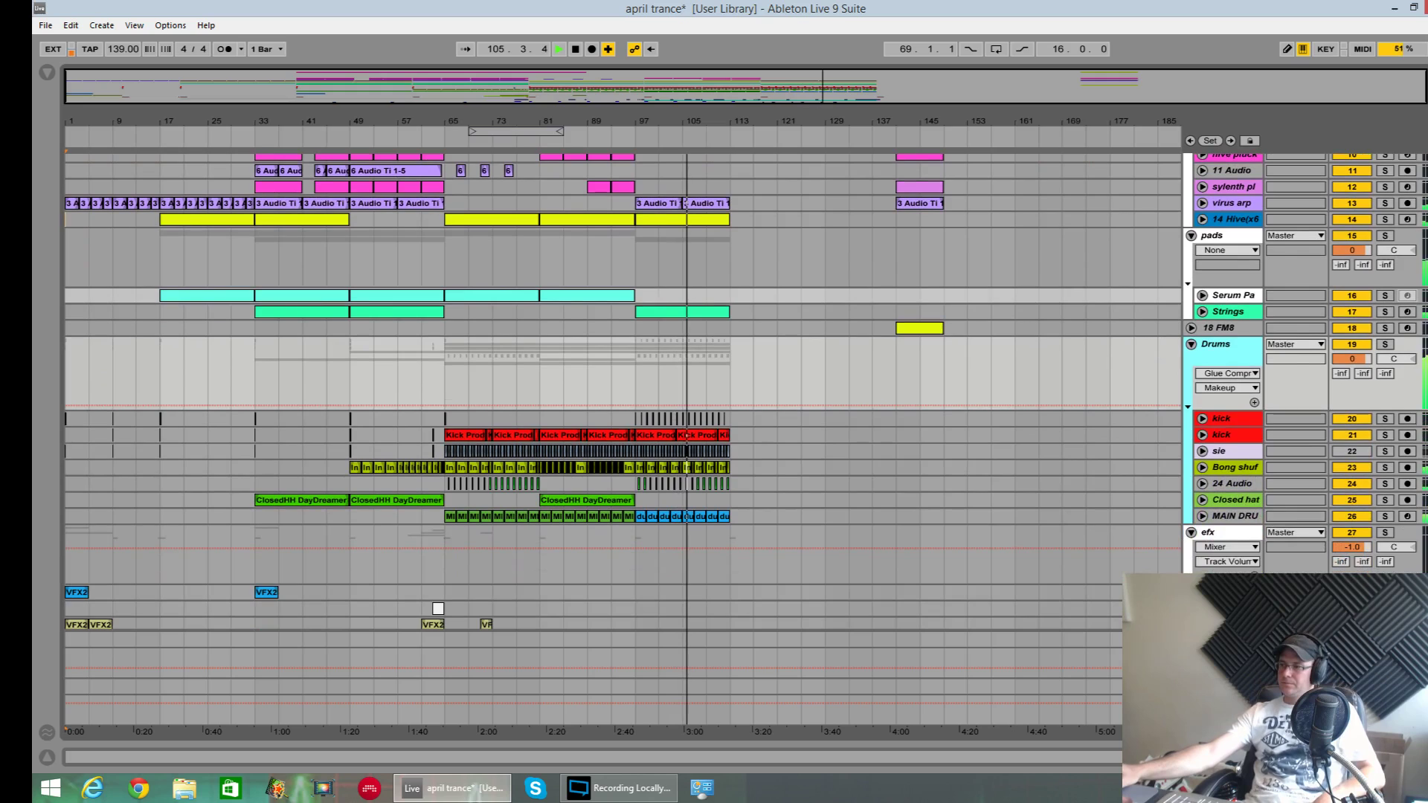
click(1190, 532)
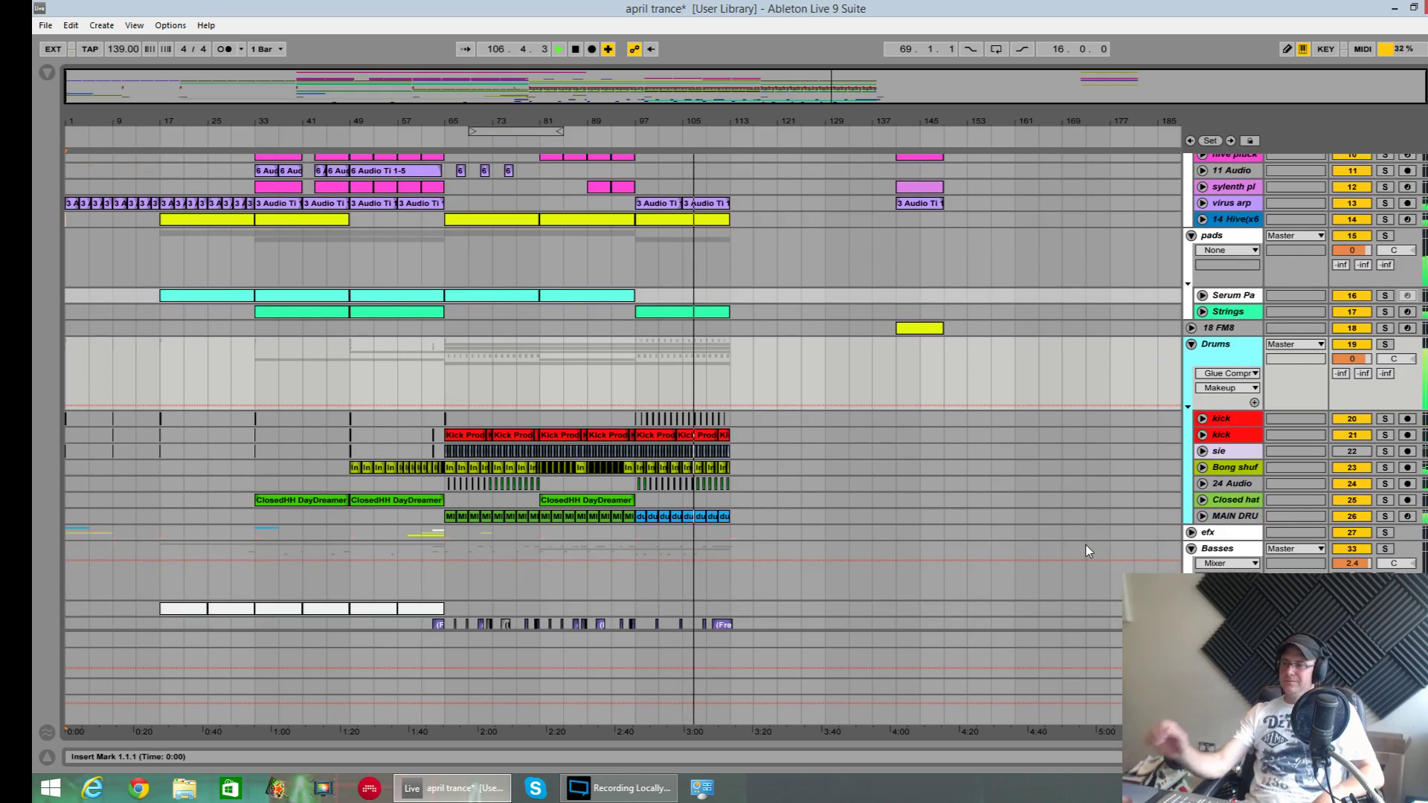